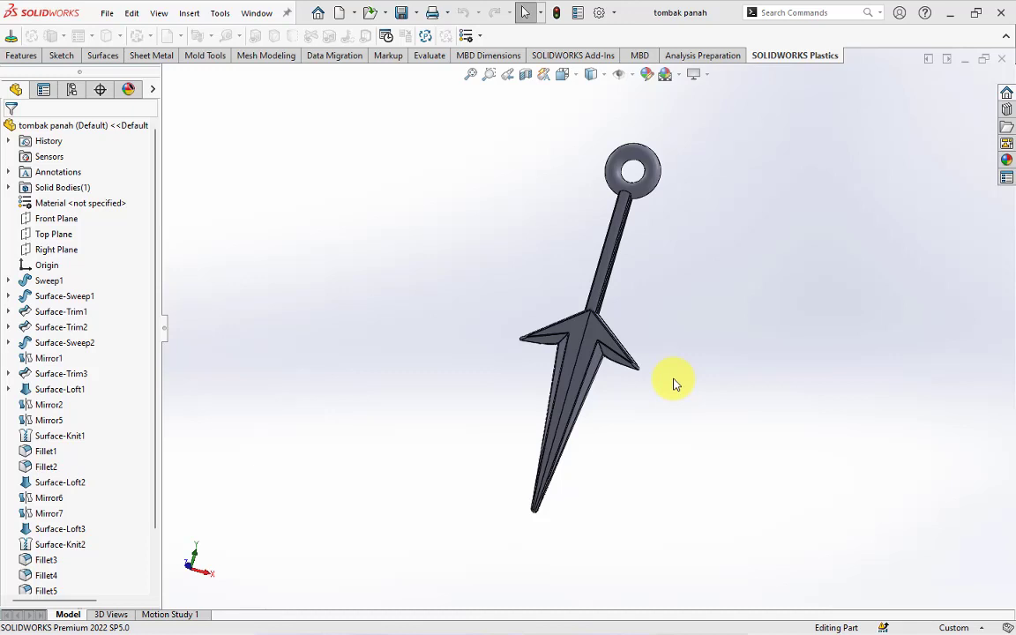
# - Create a new part and insert the tombak panah kunai into it
pyautogui.moveTo(398, 200)
pyautogui.mouseDown(button='middle')
pyautogui.moveTo(408, 166)
pyautogui.moveTo(400, 195)
pyautogui.moveTo(421, 233)
pyautogui.mouseUp(button='middle')
pyautogui.click(355, 25)
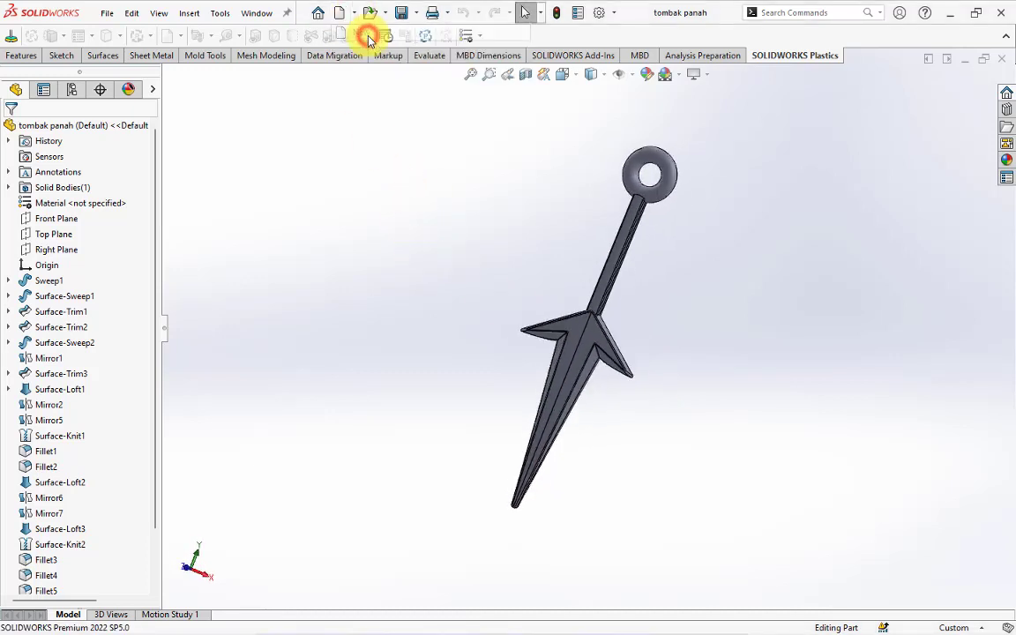
pyautogui.click(339, 399)
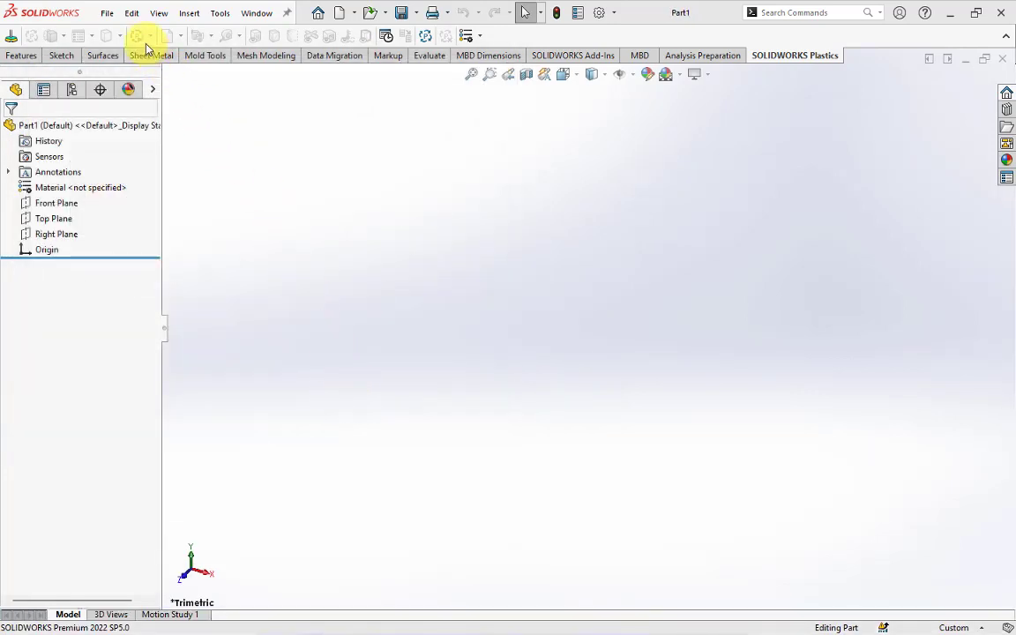
pyautogui.click(199, 16)
pyautogui.click(256, 381)
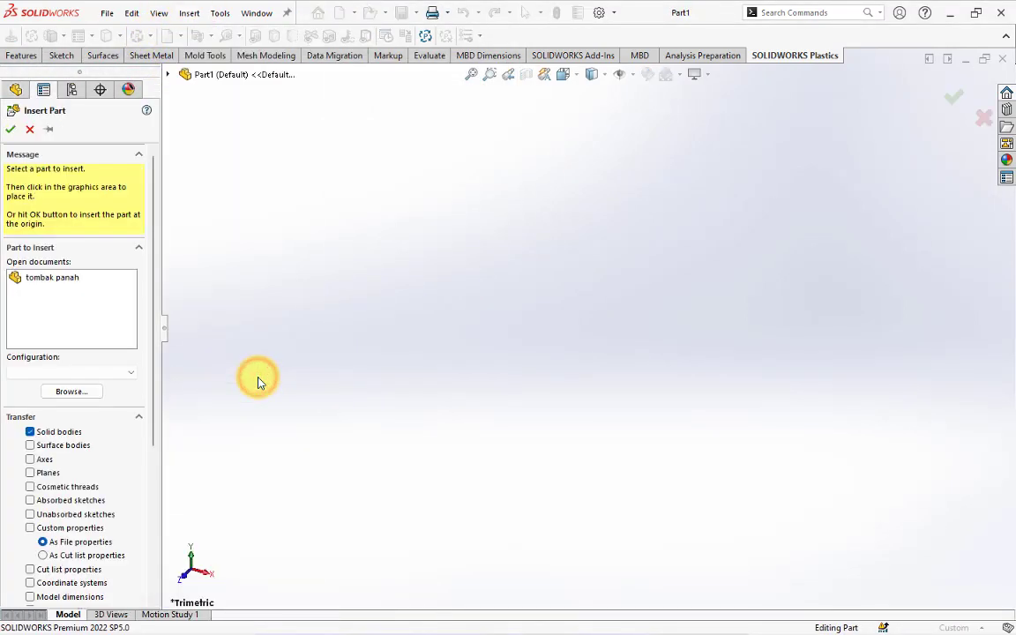
pyautogui.click(55, 280)
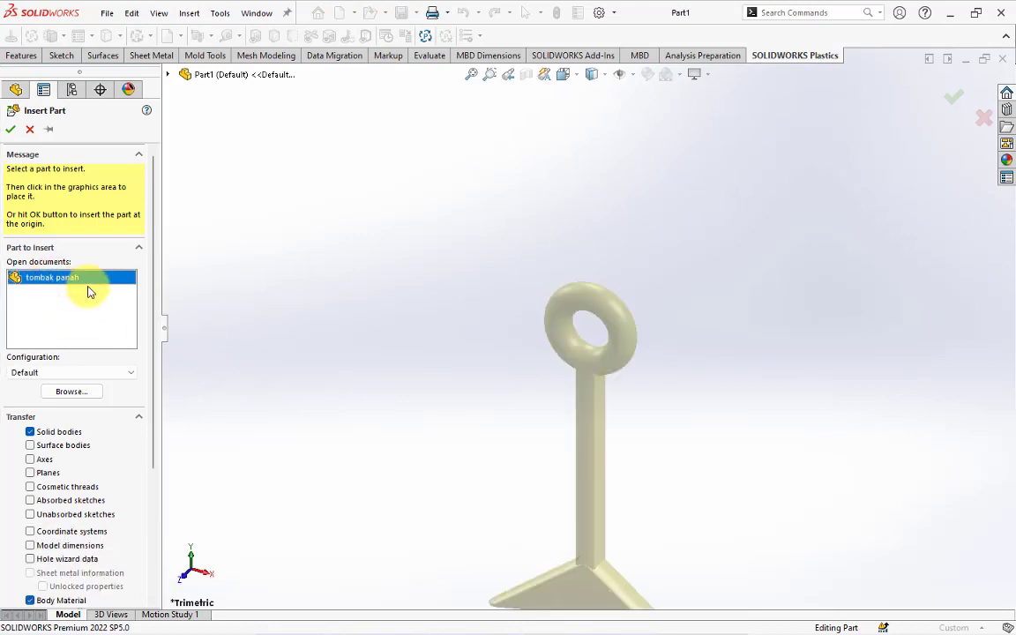
pyautogui.moveTo(152, 303); pyautogui.dragTo(158, 431)
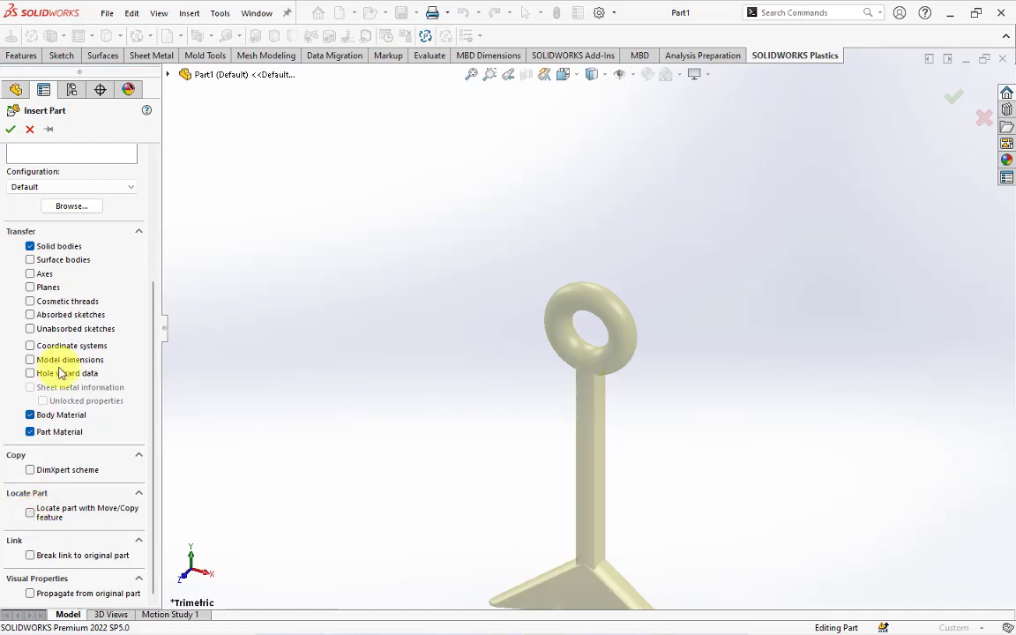
pyautogui.click(10, 130)
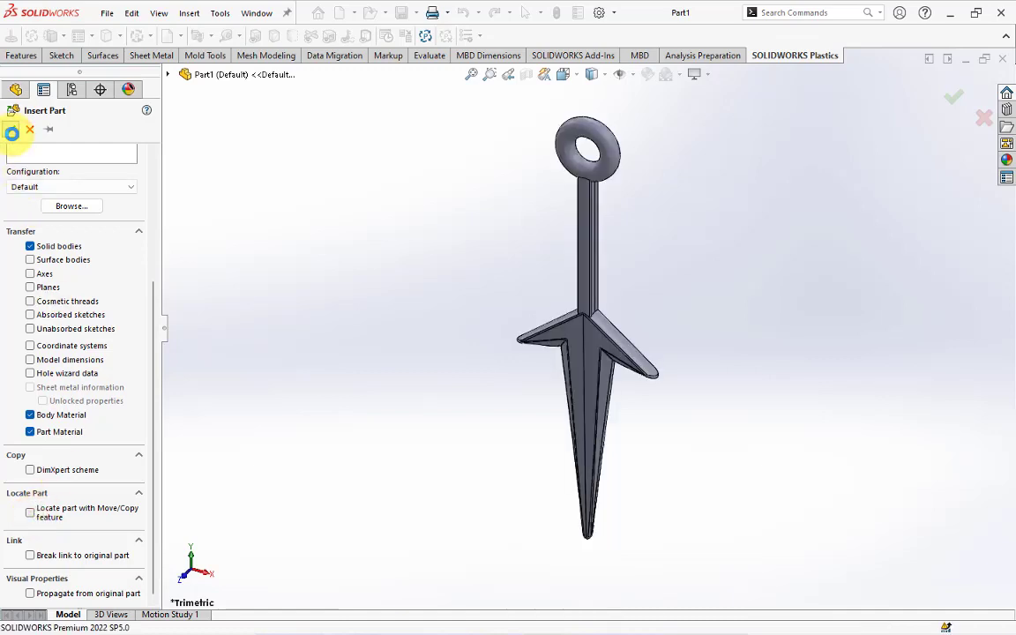
# - Scale the kunai body by a factor of 1.016 about the origin
pyautogui.click(210, 57)
pyautogui.click(239, 37)
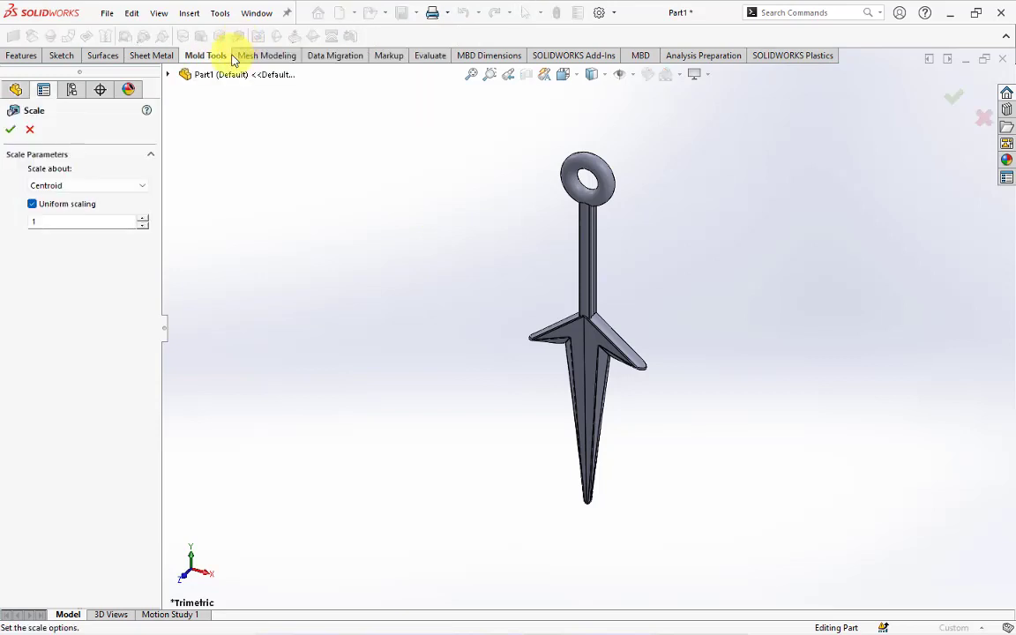
pyautogui.click(105, 186)
pyautogui.click(102, 207)
pyautogui.click(71, 218)
pyautogui.write('.016')
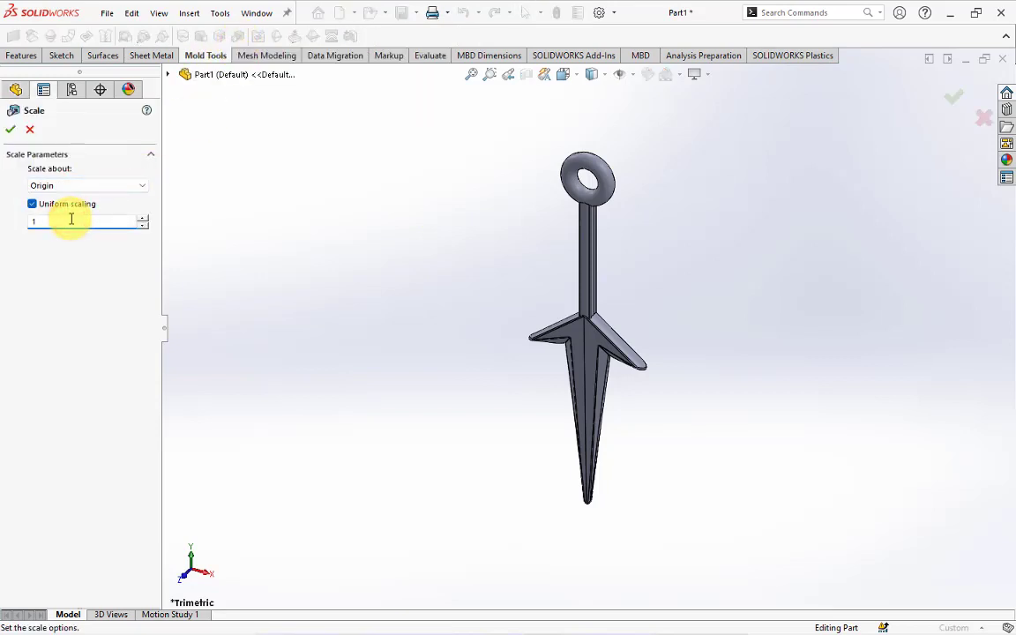
pyautogui.click(10, 131)
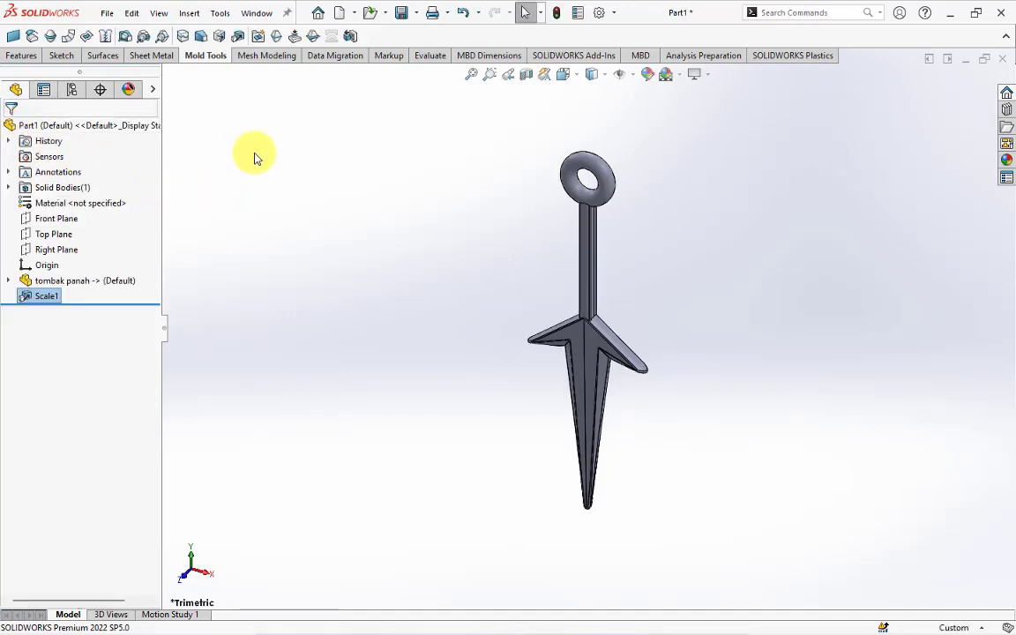
# - Copy the kunai body 55 mm along X
pyautogui.click(19, 55)
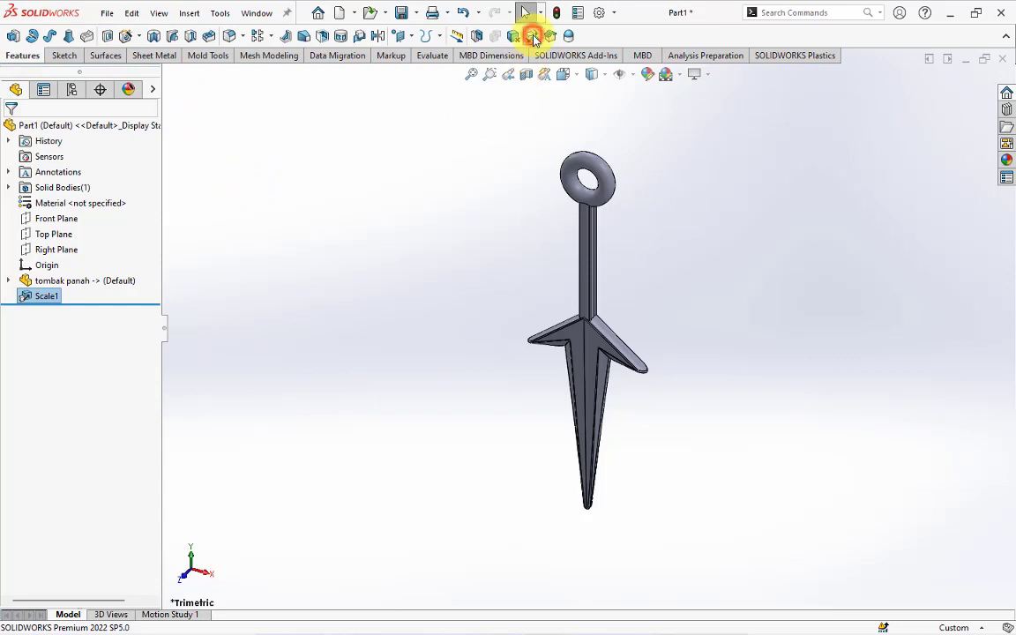
pyautogui.click(534, 37)
pyautogui.click(576, 170)
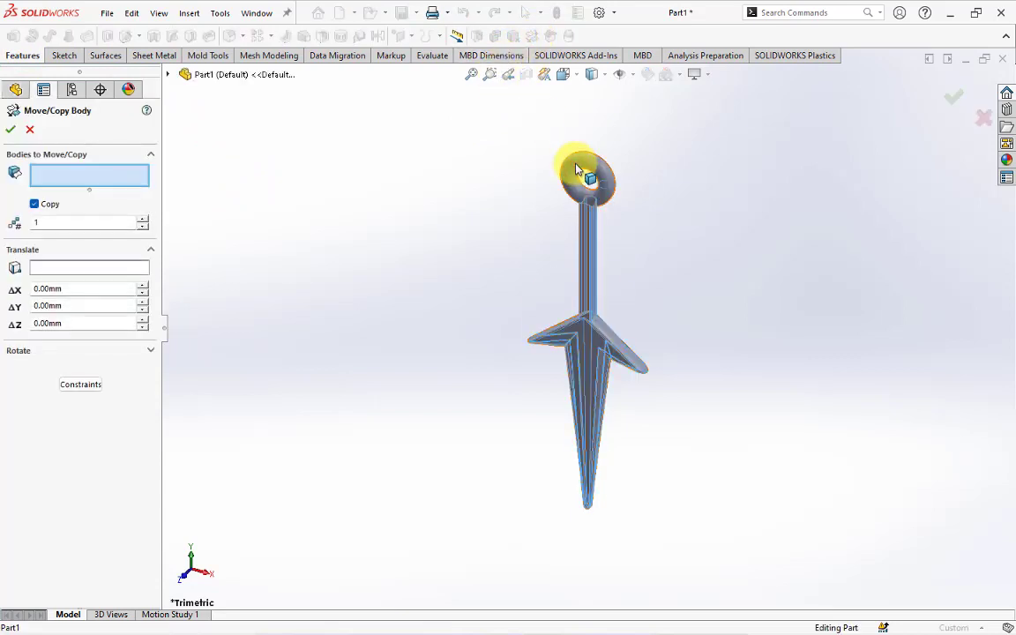
pyautogui.click(576, 169)
pyautogui.write('55')
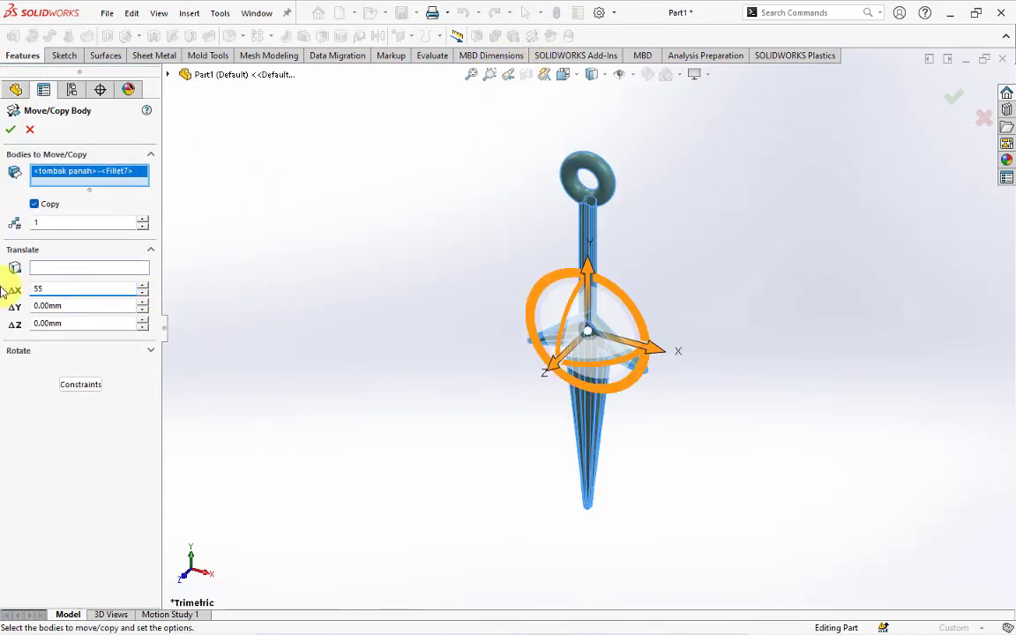
pyautogui.press('Return')
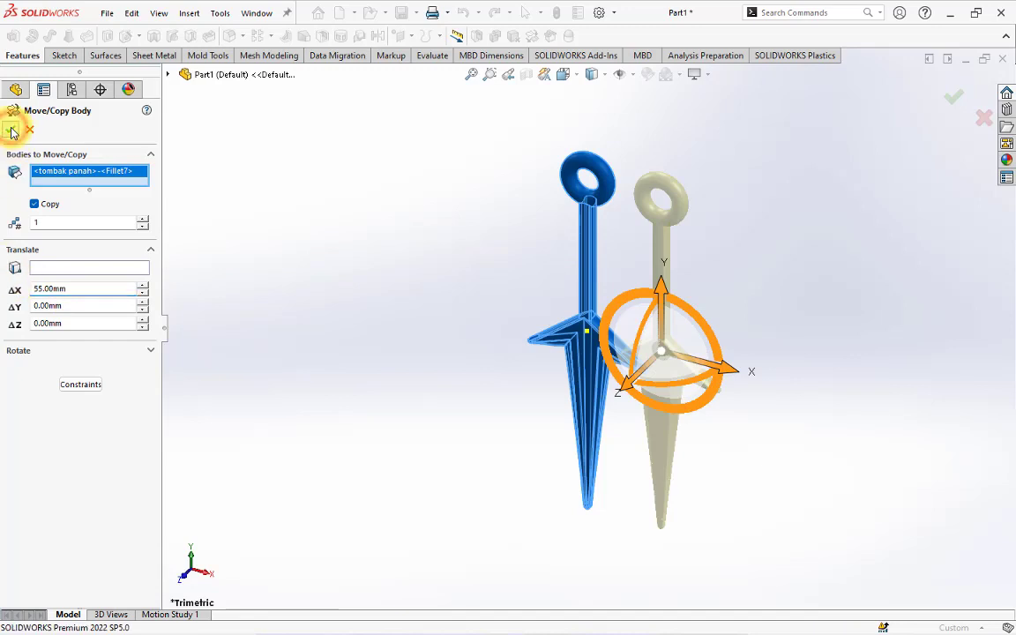
pyautogui.click(11, 130)
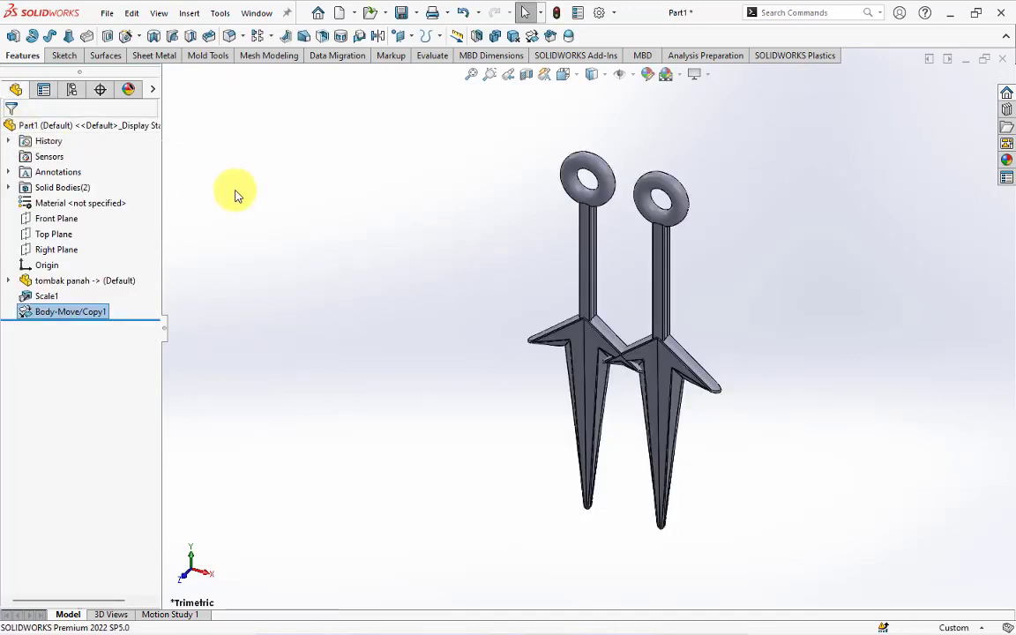
# - Move the original kunai body -55 mm along X, without copying
pyautogui.click(531, 35)
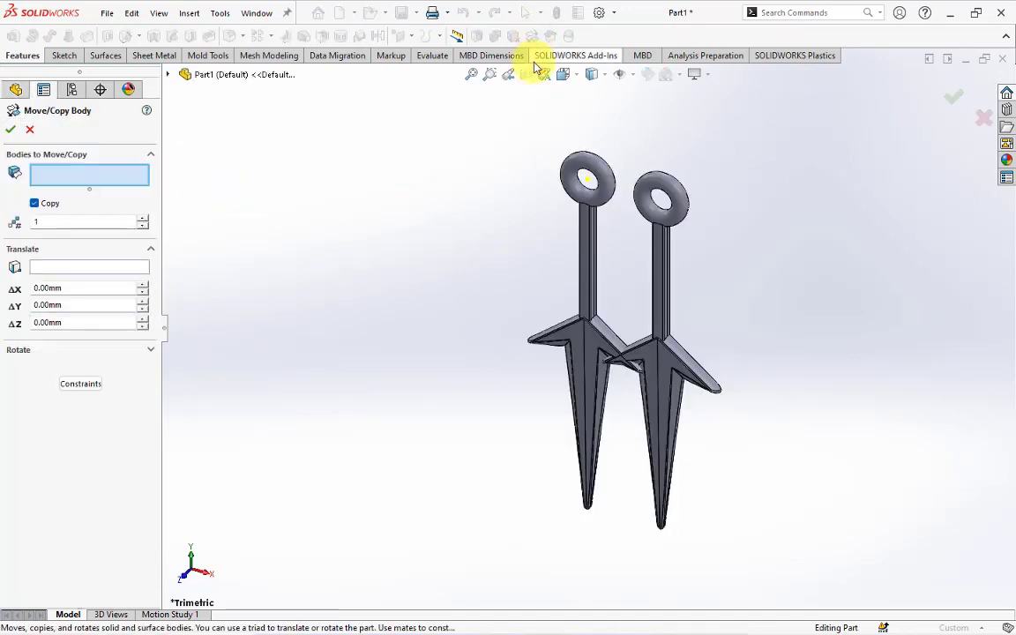
pyautogui.click(589, 167)
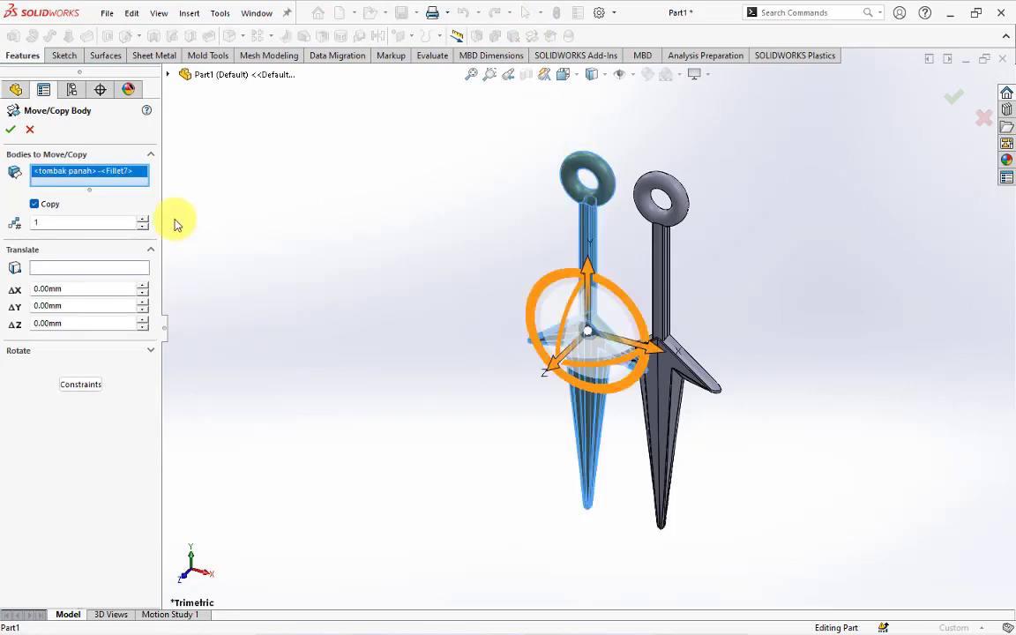
pyautogui.click(36, 204)
pyautogui.write('-')
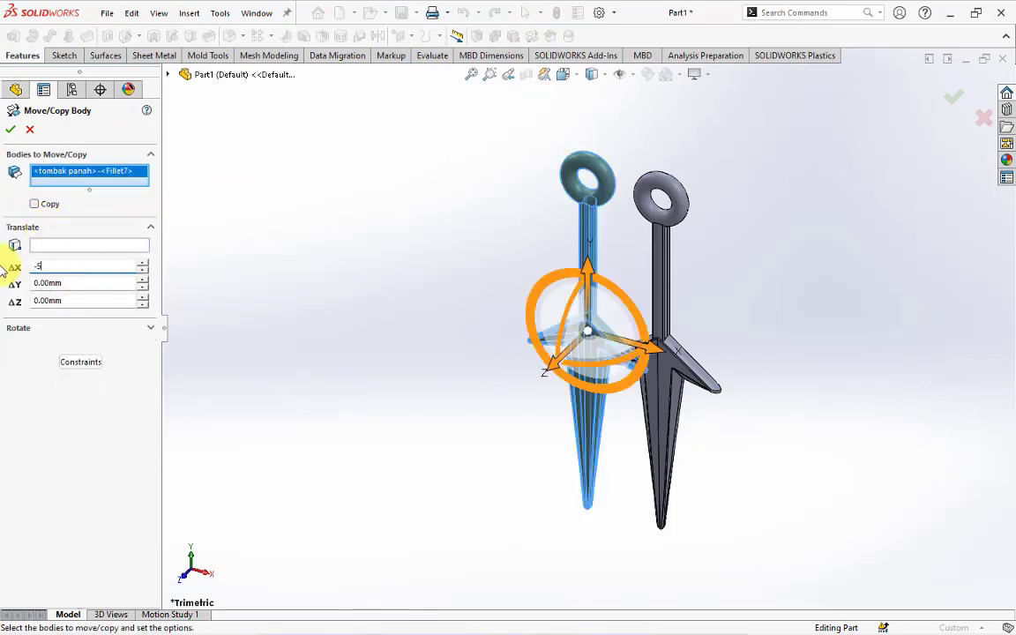
pyautogui.write('5')
pyautogui.press('Return')
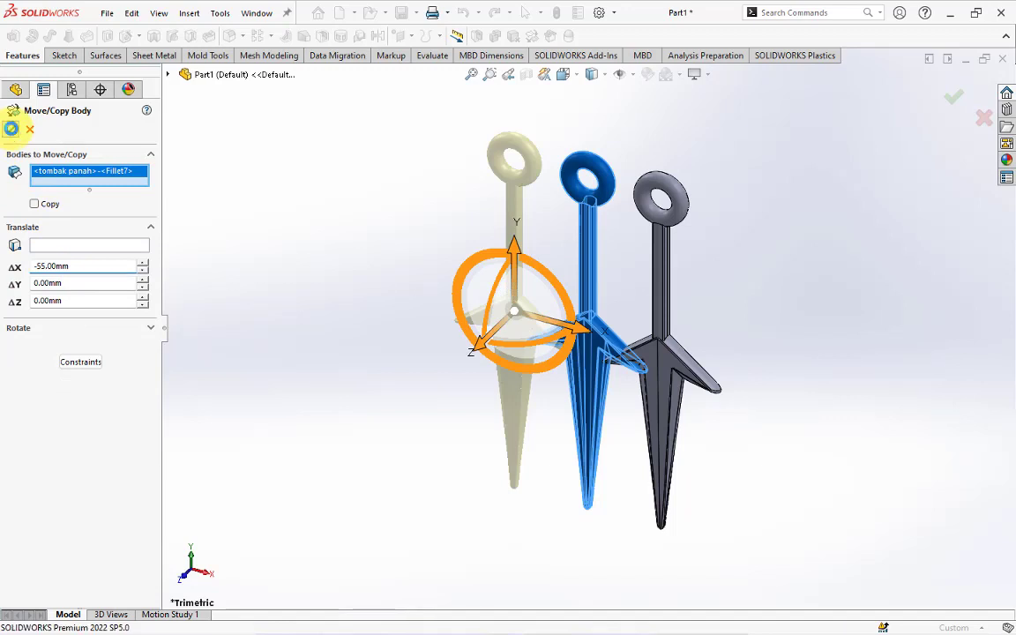
pyautogui.click(11, 129)
pyautogui.moveTo(362, 334)
pyautogui.mouseDown(button='middle')
pyautogui.moveTo(280, 431)
pyautogui.moveTo(349, 322)
pyautogui.mouseUp(button='middle')
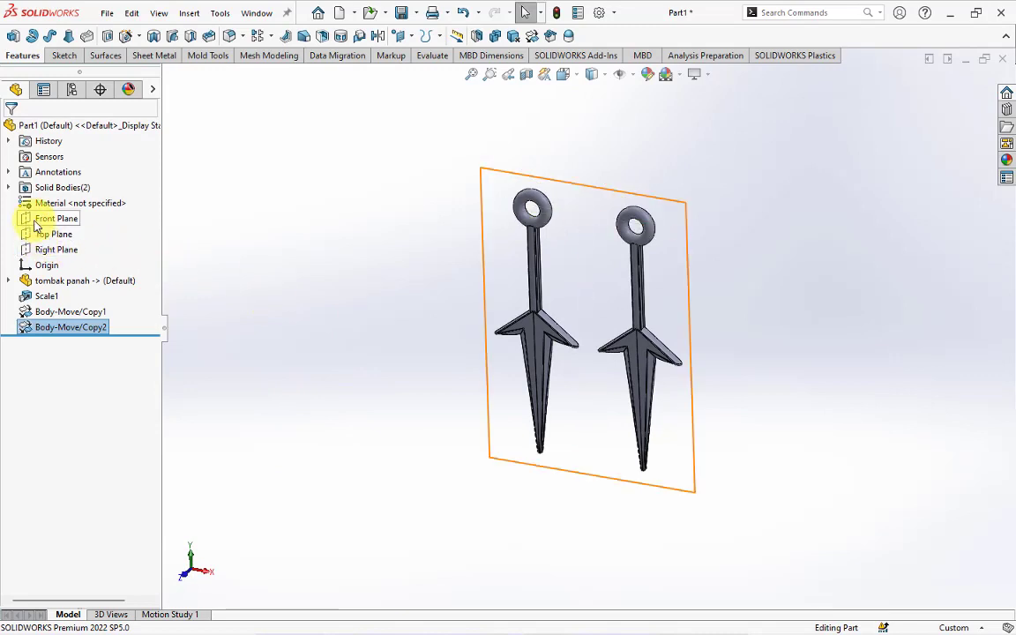
# - On the Front Plane, sketch a vertical centerline from the origin and an origin-centred rectangle around both kunai
pyautogui.click(37, 220)
pyautogui.click(39, 199)
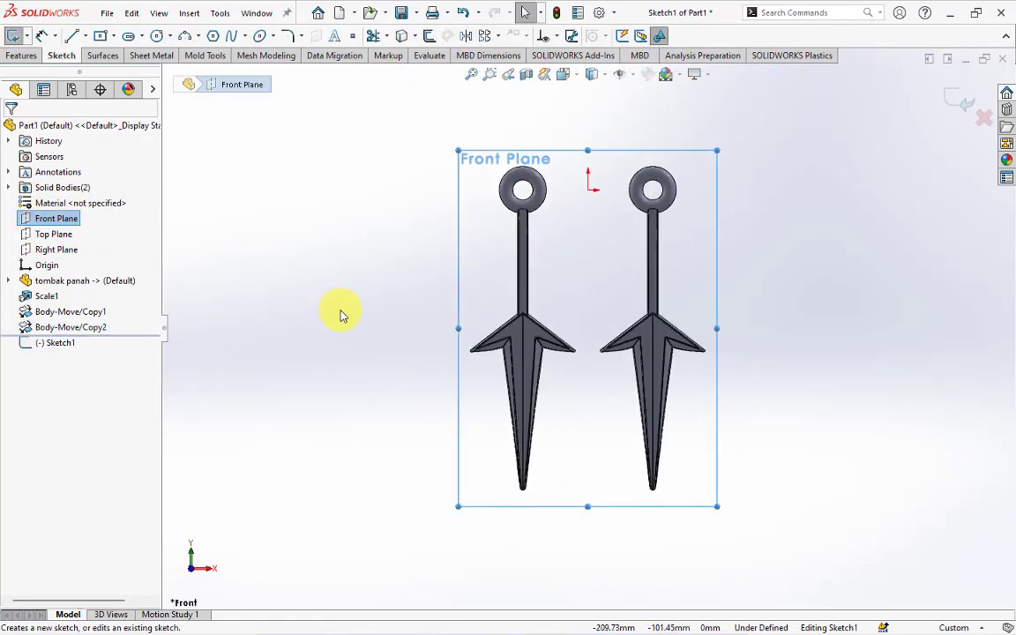
pyautogui.click(86, 35)
pyautogui.click(101, 71)
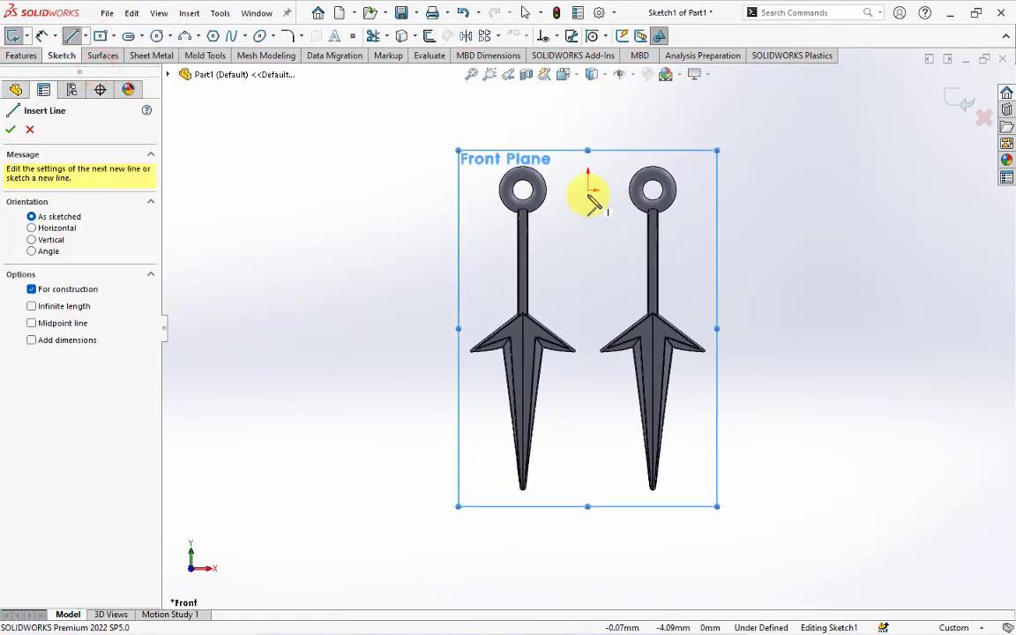
pyautogui.click(588, 189)
pyautogui.click(589, 516)
pyautogui.rightClick(589, 516)
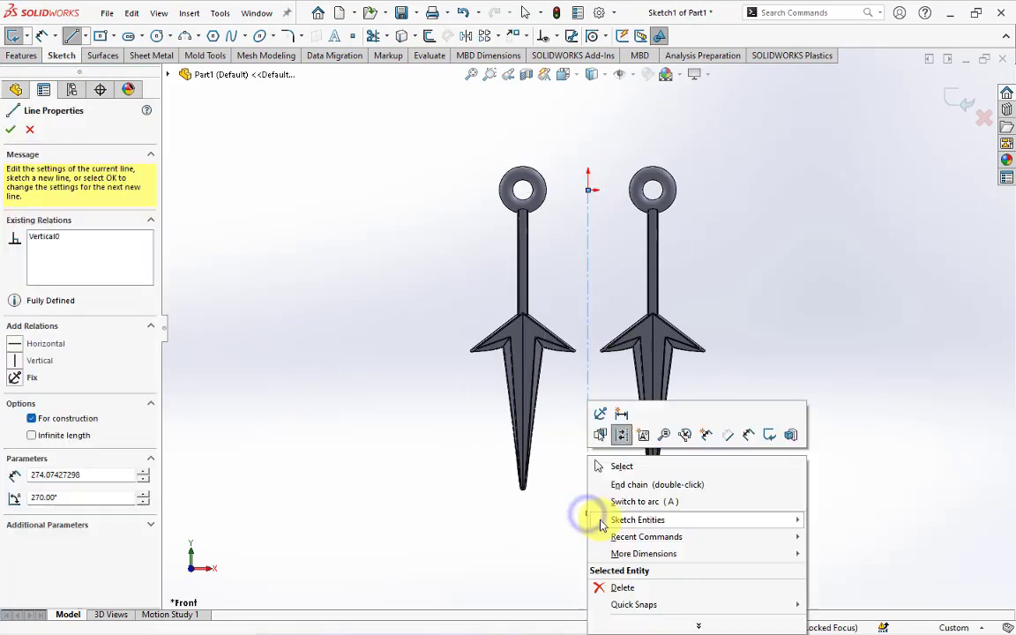
pyautogui.click(607, 401)
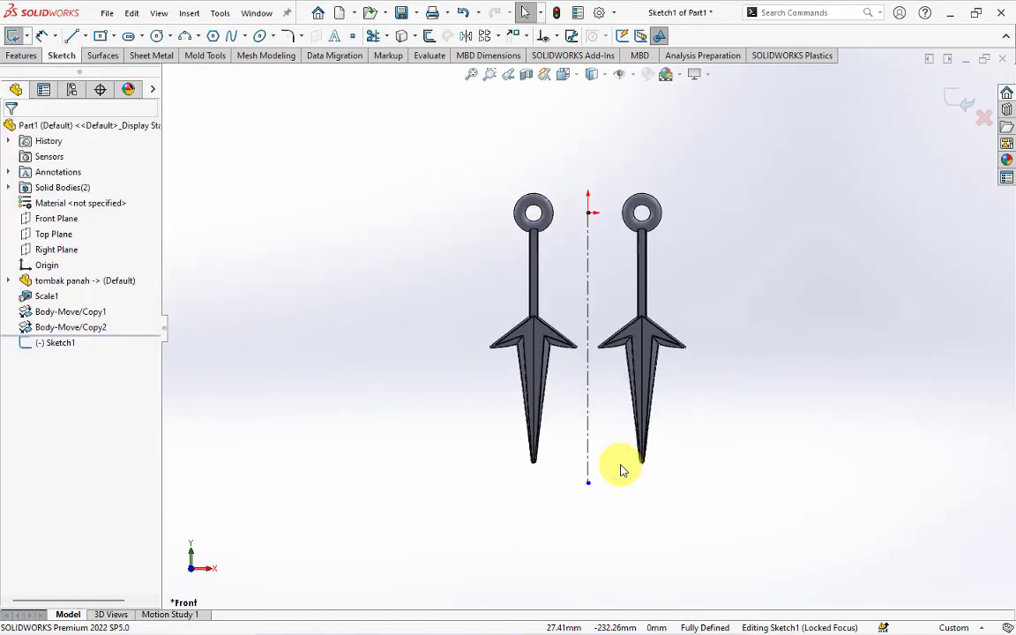
pyautogui.click(101, 36)
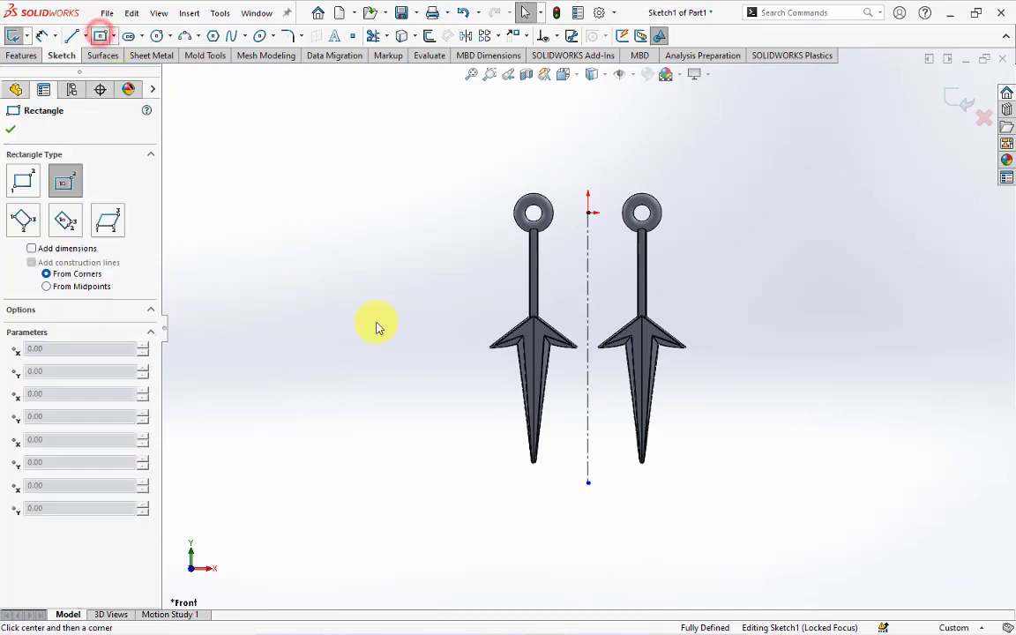
pyautogui.click(588, 353)
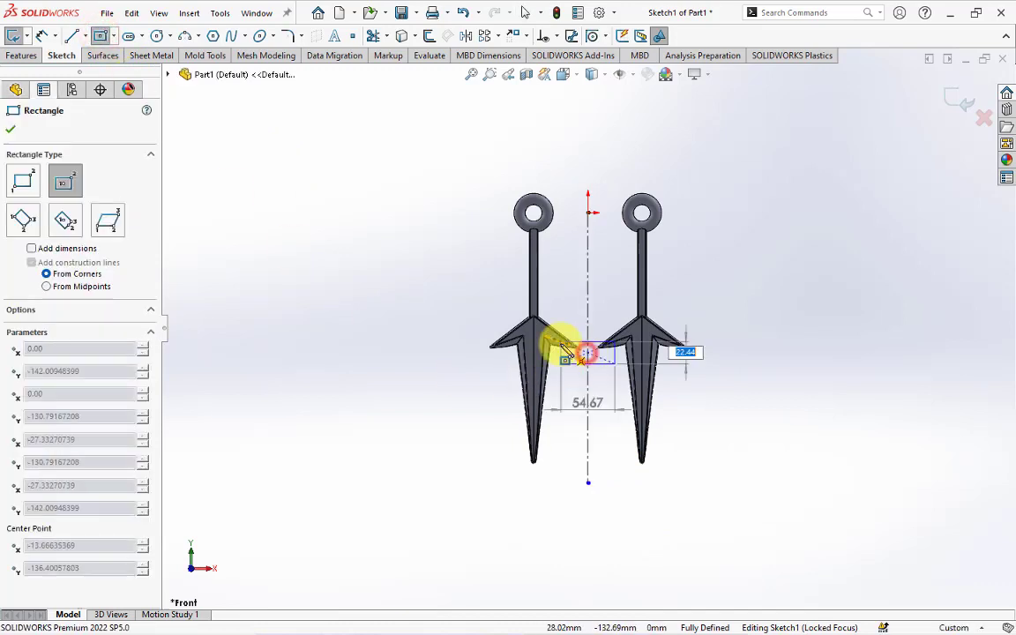
pyautogui.click(469, 175)
# - Dimension the ring-to-top-edge distance at 40 mm, rectangle width 300 mm and height 350 mm
pyautogui.click(42, 35)
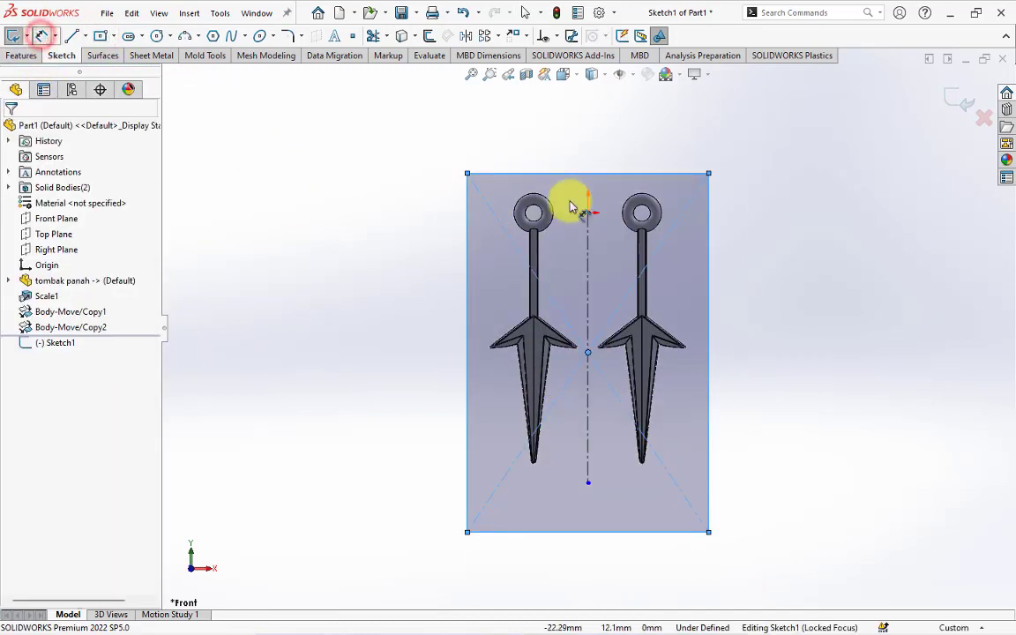
pyautogui.click(644, 201)
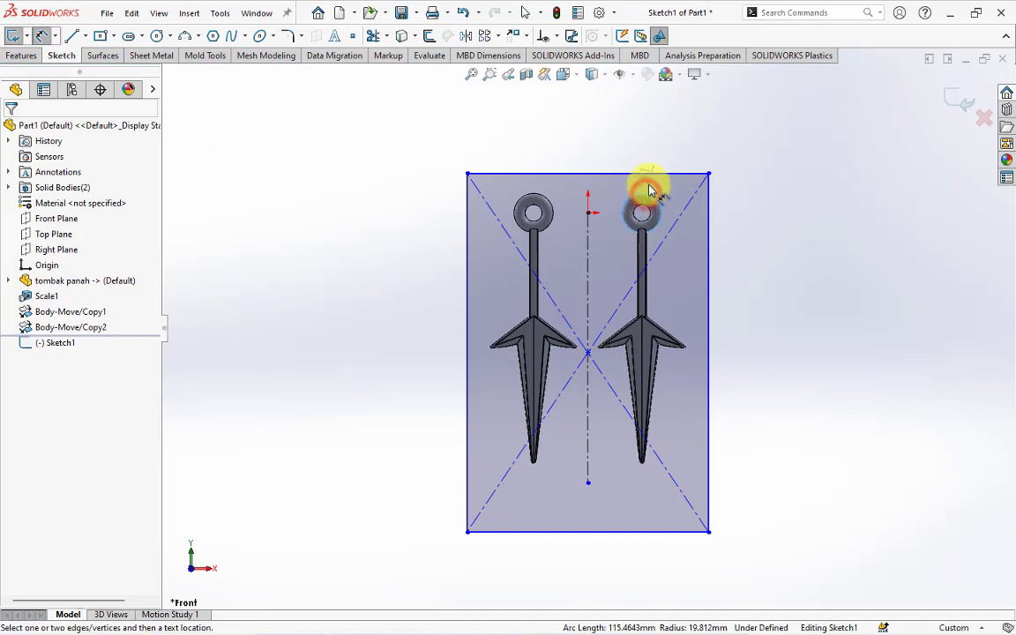
pyautogui.click(651, 175)
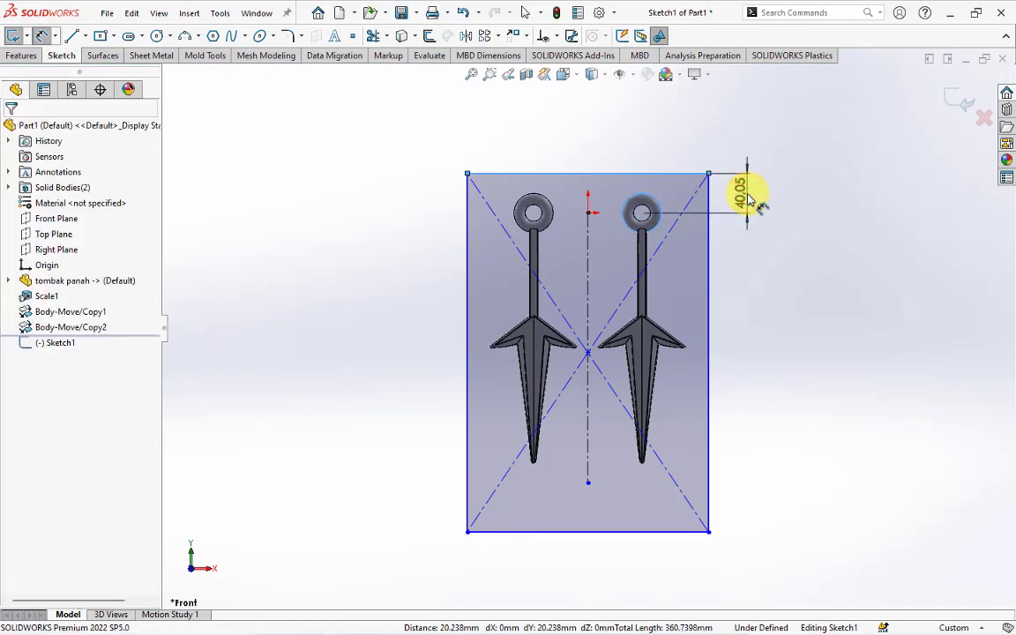
pyautogui.click(748, 199)
pyautogui.press('Return')
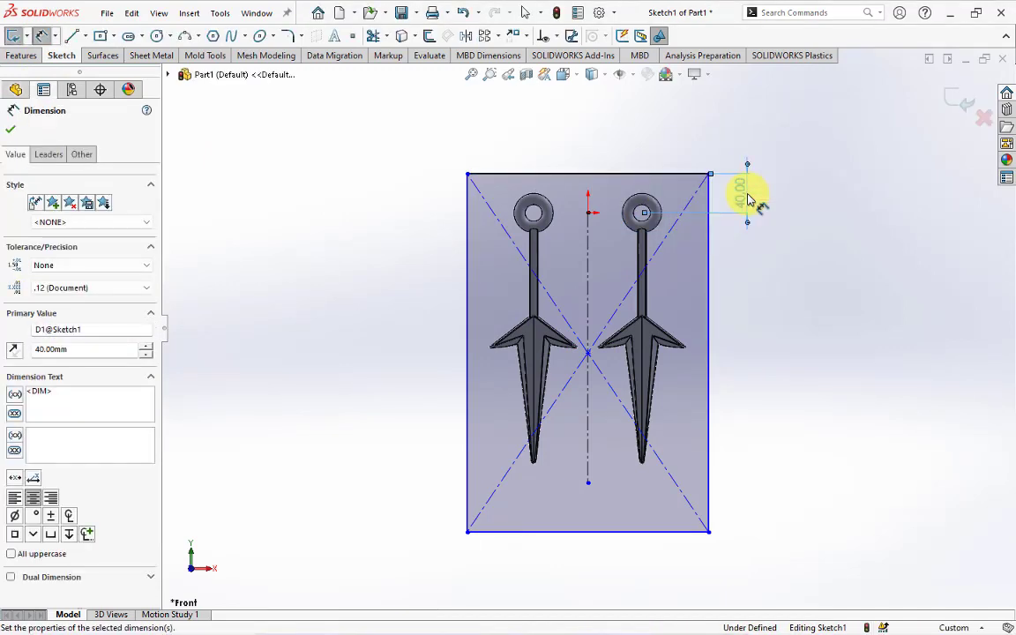
pyautogui.click(651, 175)
pyautogui.click(582, 152)
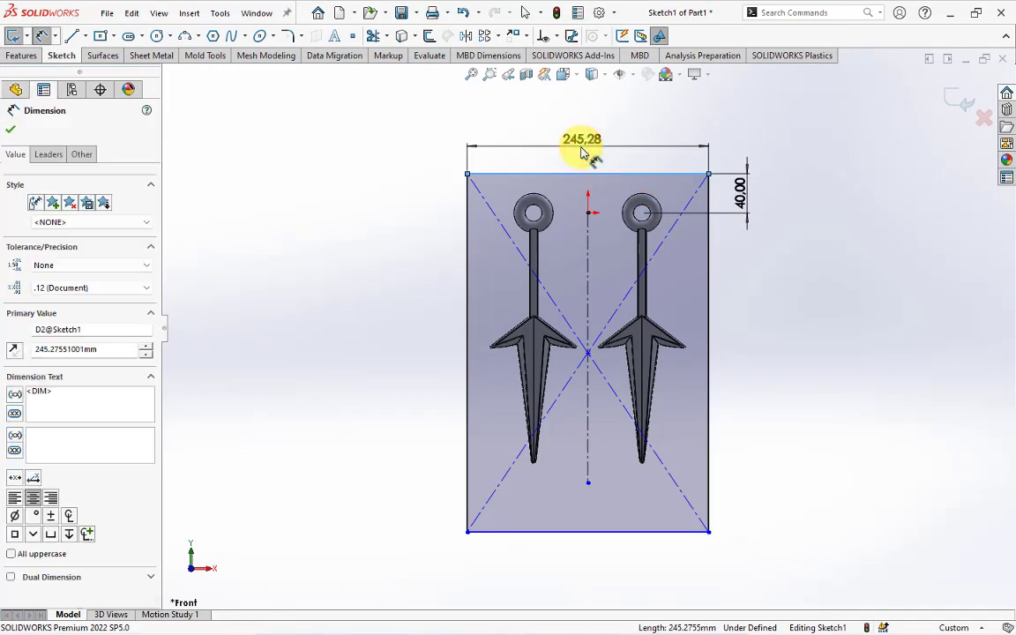
pyautogui.write('300')
pyautogui.press('Return')
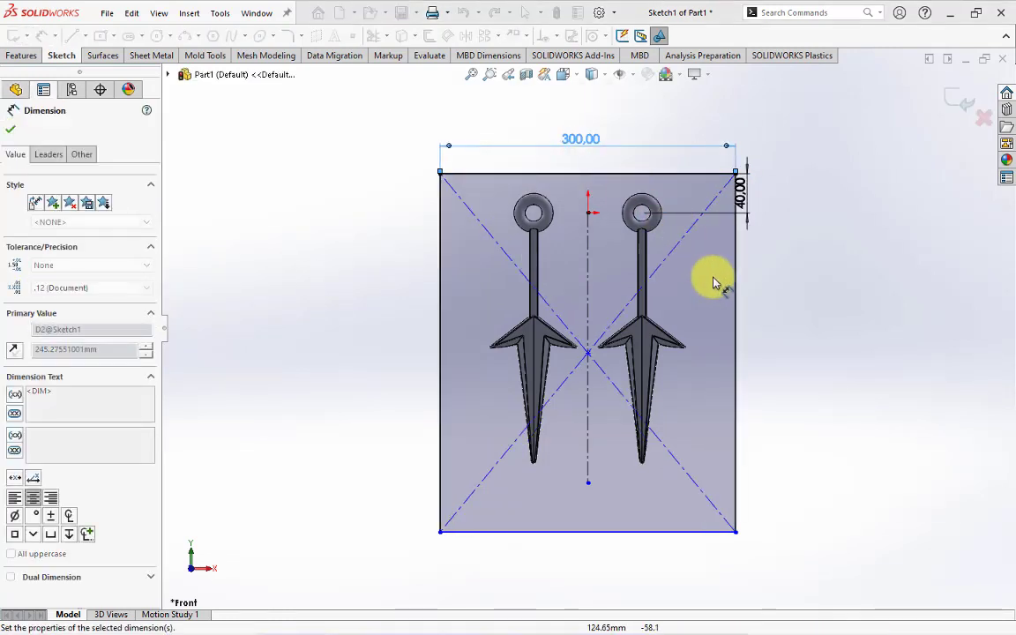
pyautogui.click(736, 311)
pyautogui.click(801, 330)
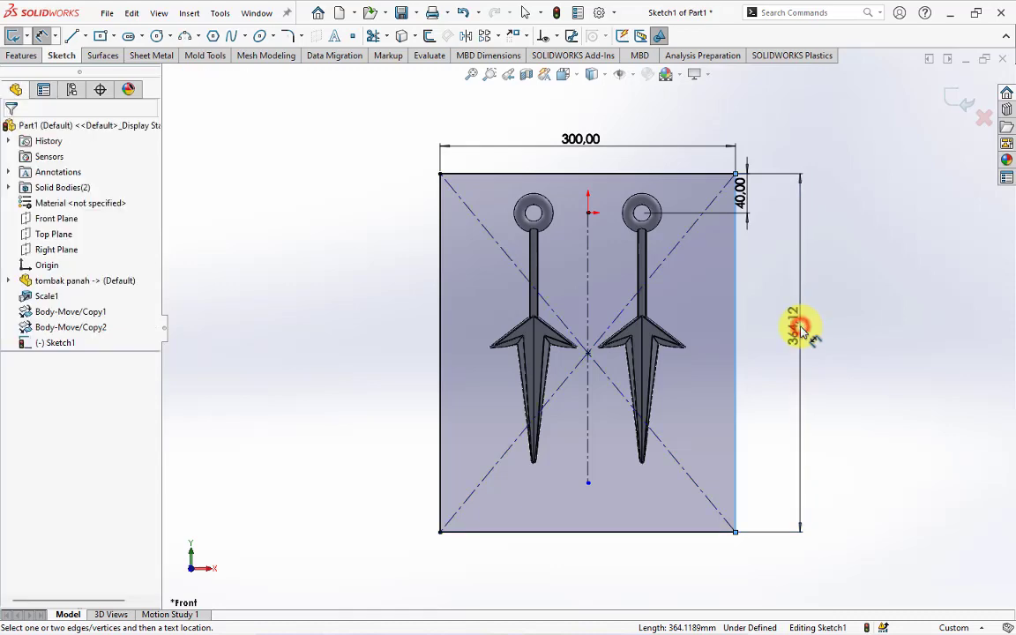
pyautogui.write('350')
pyautogui.press('Return')
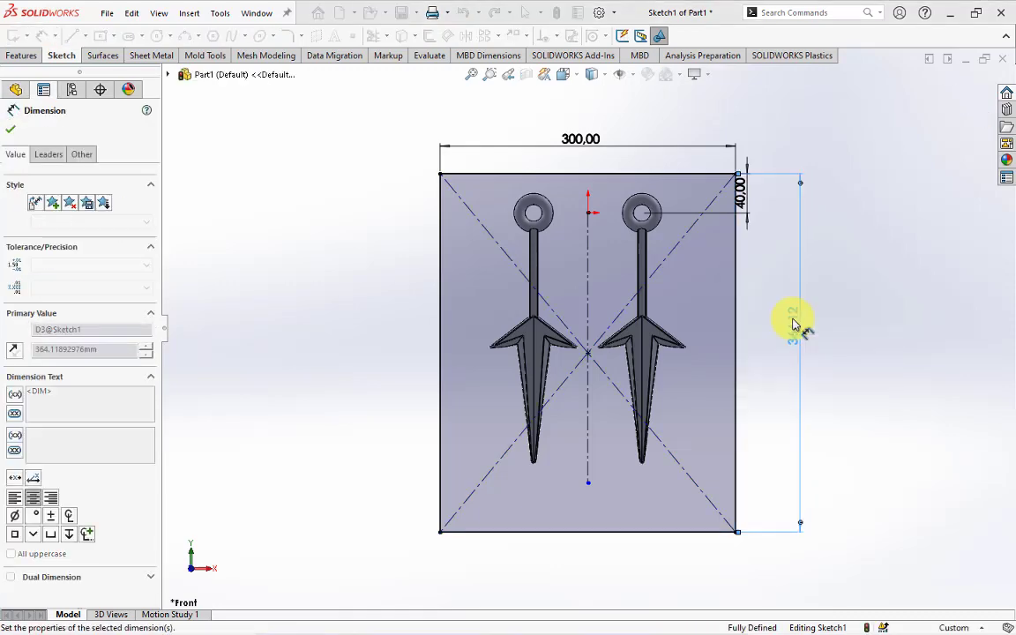
# - Re-edit the ring offset dimension to 40 mm
pyautogui.click(750, 199)
pyautogui.moveTo(771, 295); pyautogui.dragTo(722, 346, button='middle')
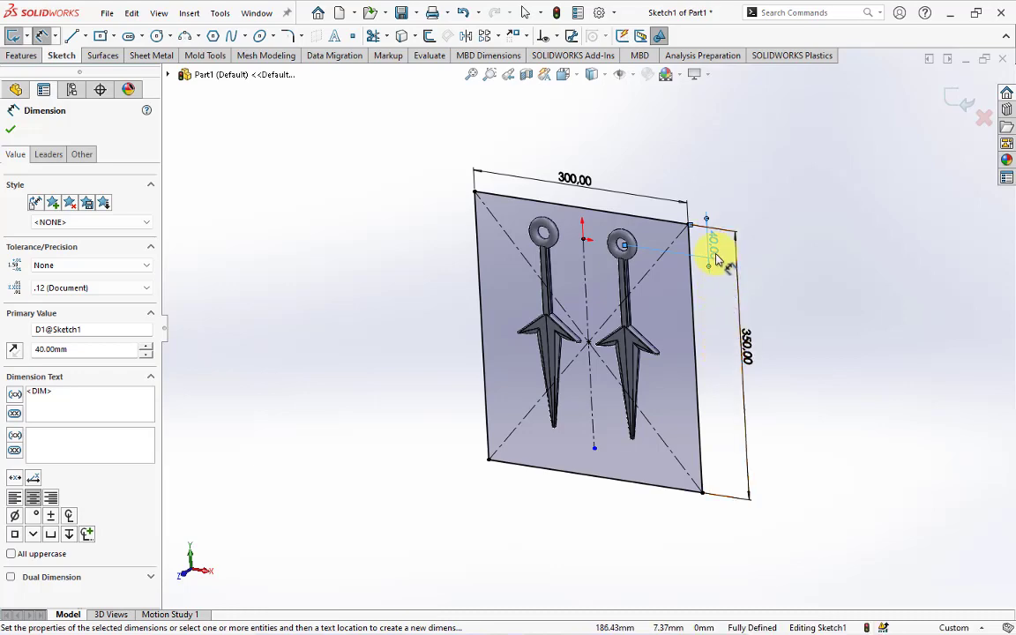
pyautogui.hotkey('ctrl', '8')
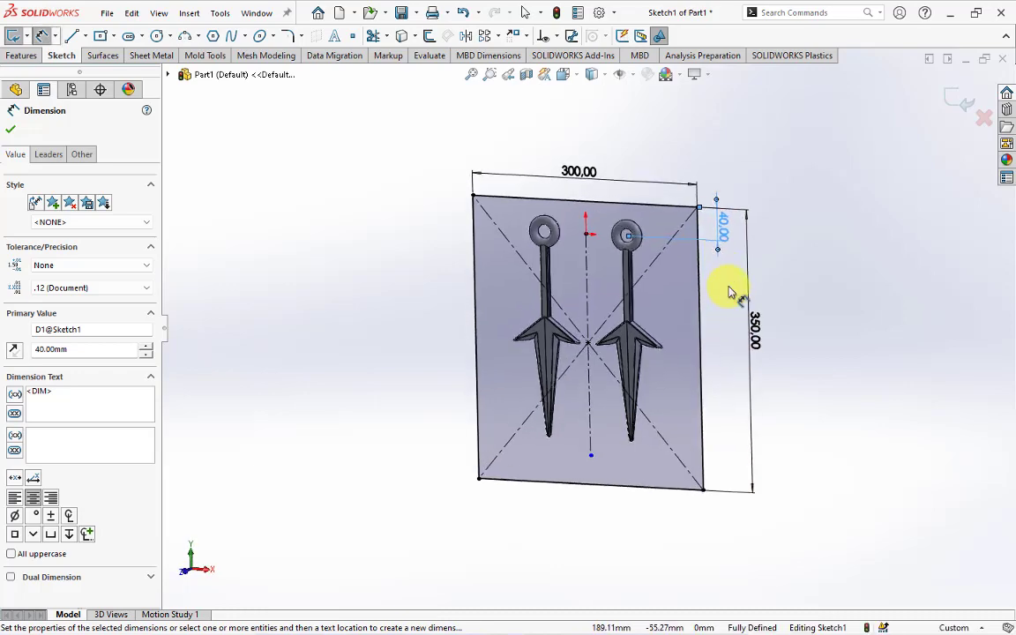
pyautogui.click(726, 282)
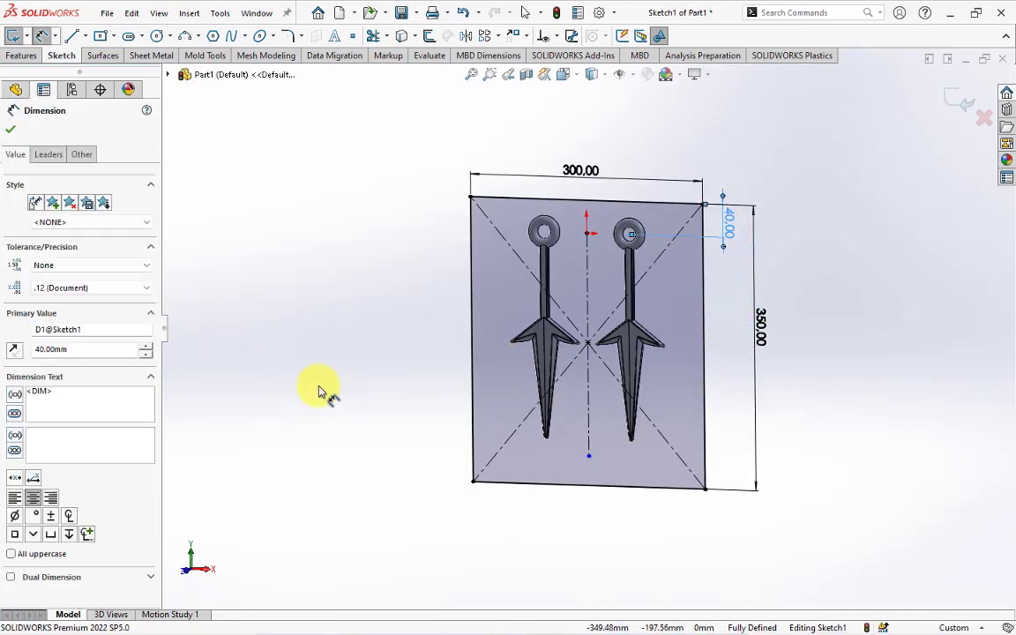
pyautogui.click(49, 154)
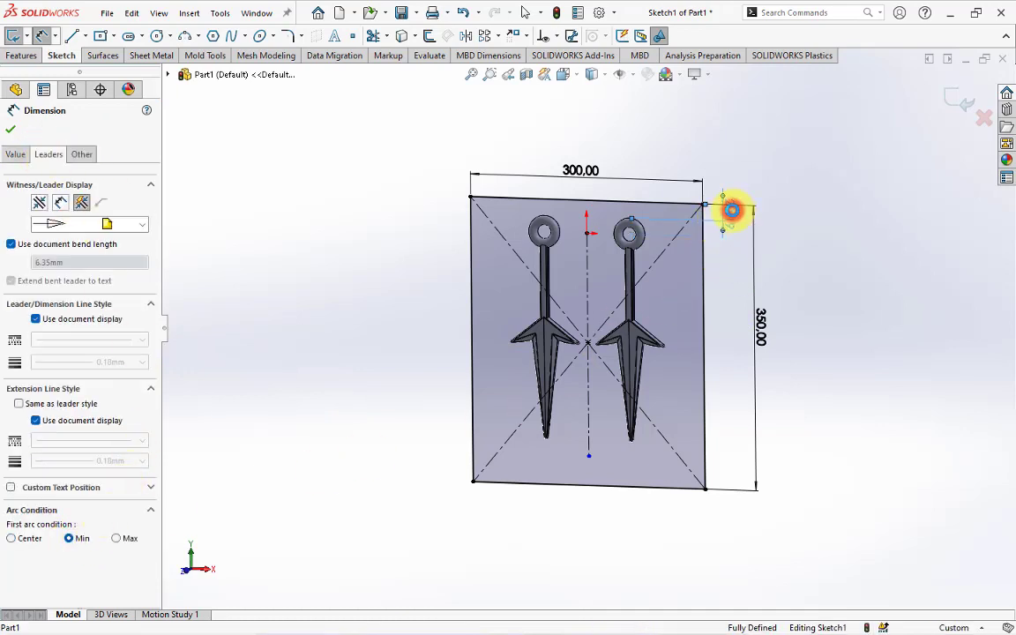
pyautogui.doubleClick(731, 211)
pyautogui.write('40')
pyautogui.press('Return')
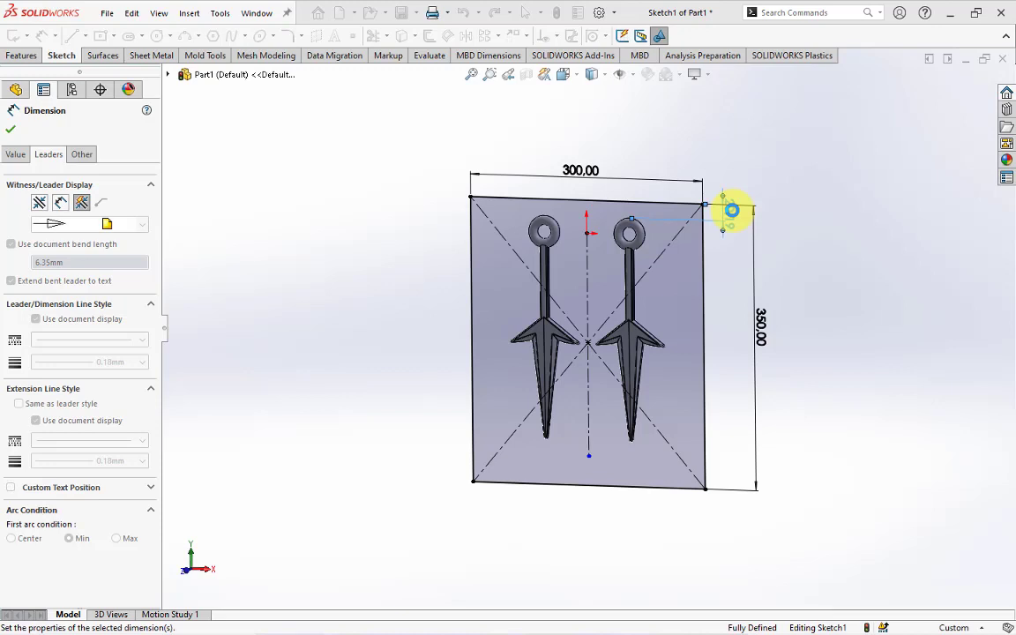
pyautogui.press('Escape')
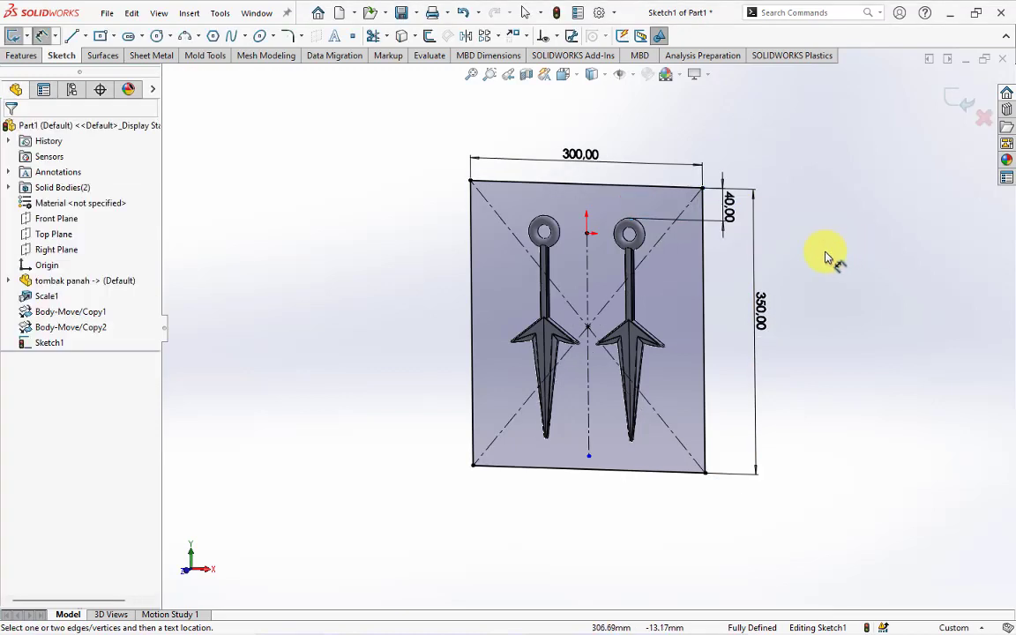
pyautogui.moveTo(810, 259); pyautogui.dragTo(810, 277, button='middle')
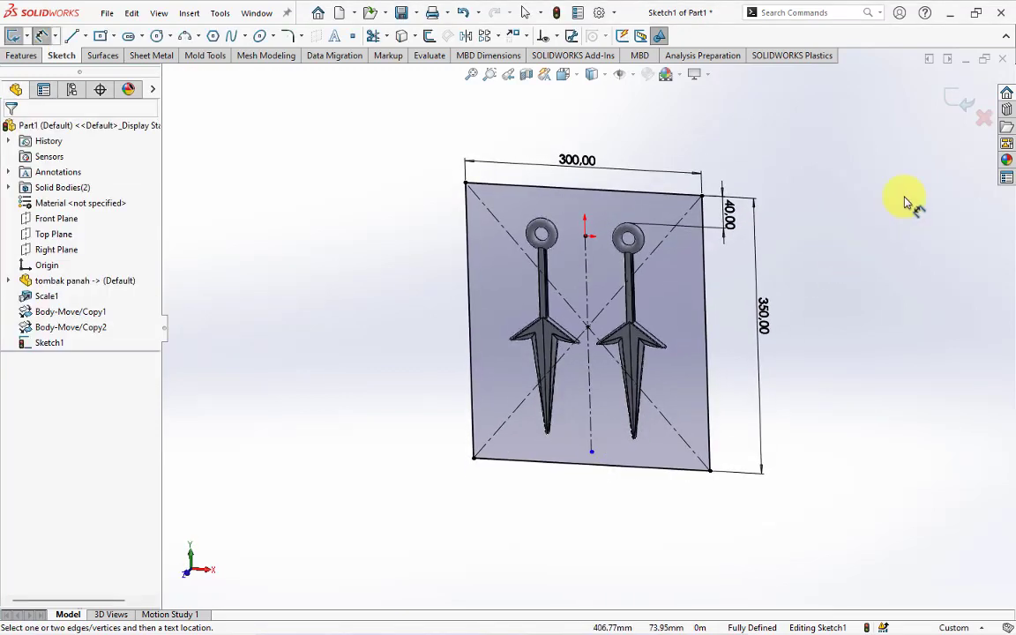
pyautogui.click(13, 56)
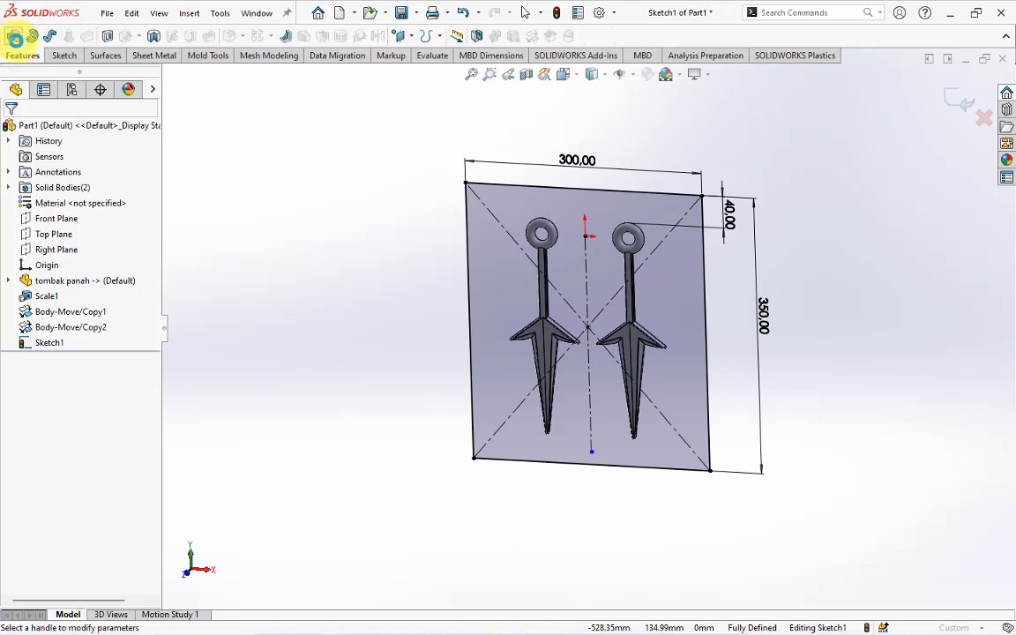
# - Extrude the outline backward 50 mm as a separate block, with Merge result unchecked
pyautogui.click(14, 38)
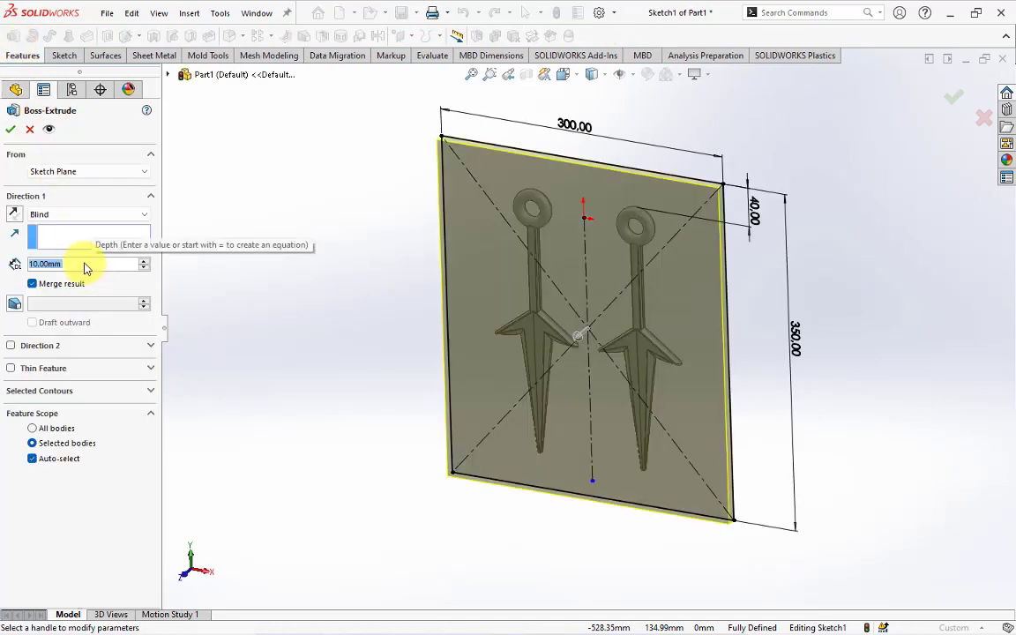
pyautogui.write('50')
pyautogui.press('Return')
pyautogui.click(34, 285)
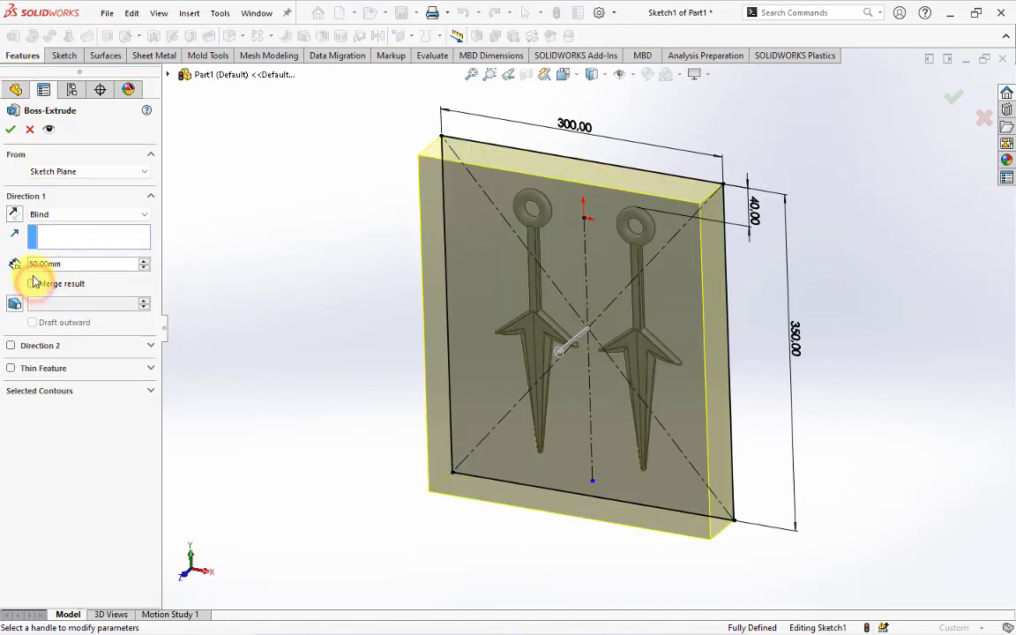
pyautogui.click(14, 214)
pyautogui.click(9, 130)
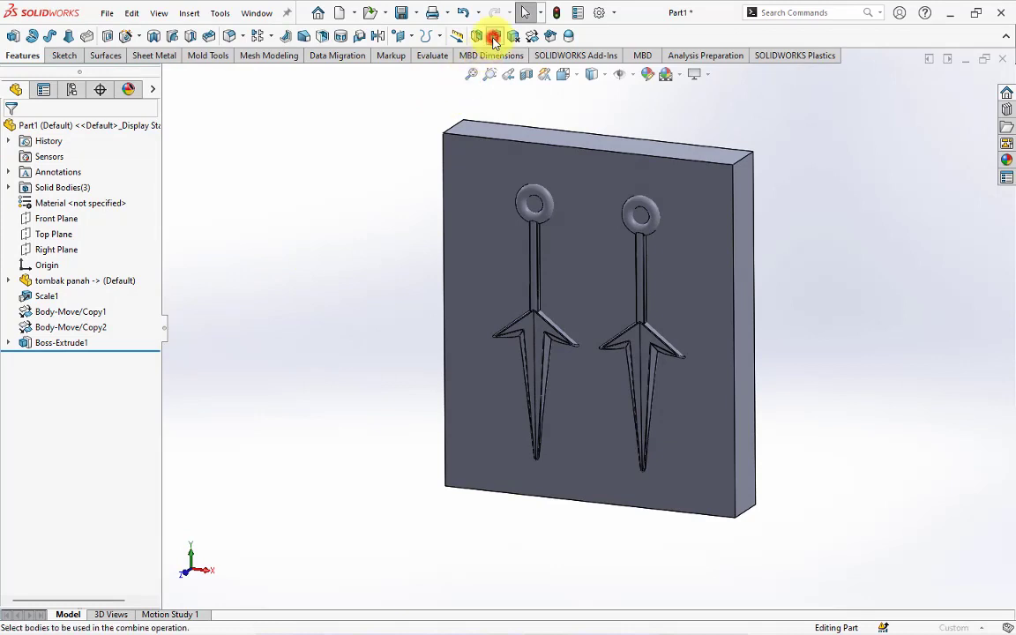
# - Subtract both kunai bodies from the block using Combine, then preview the cavities
pyautogui.click(493, 38)
pyautogui.click(38, 185)
pyautogui.click(485, 281)
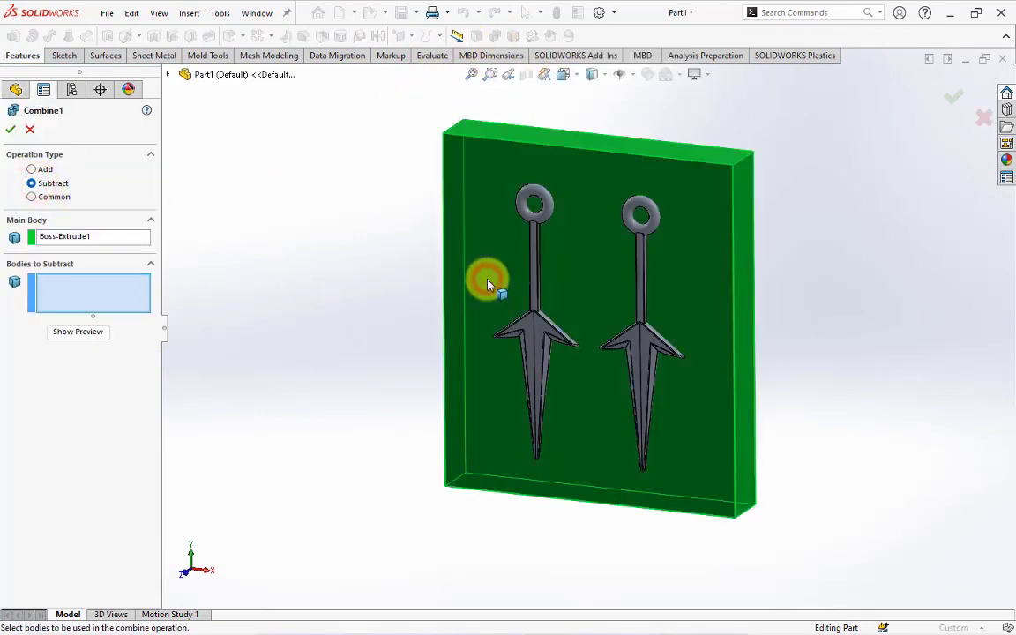
pyautogui.click(529, 336)
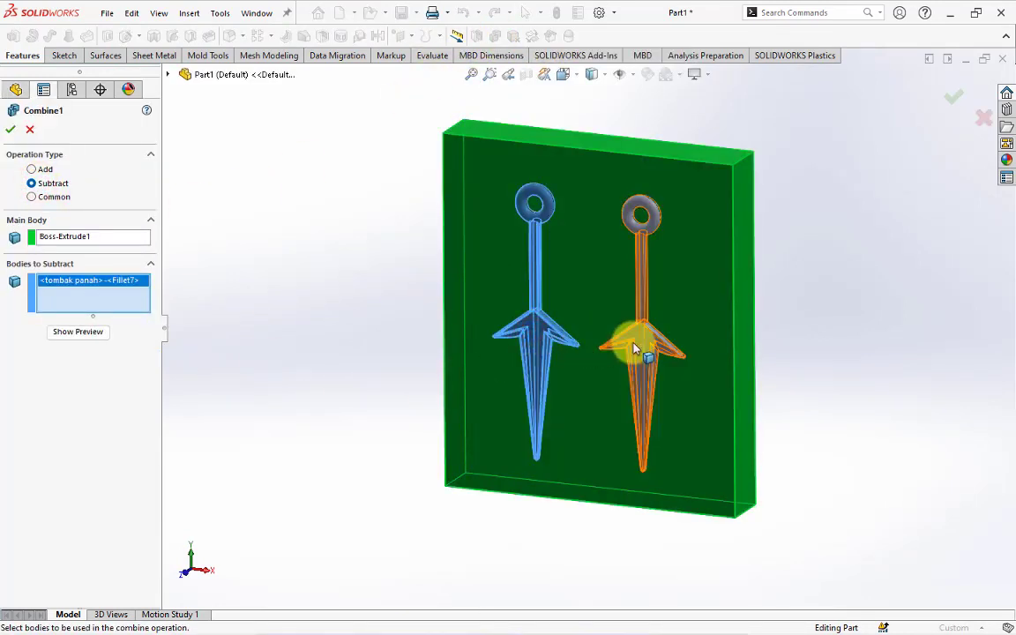
pyautogui.click(631, 345)
pyautogui.click(69, 334)
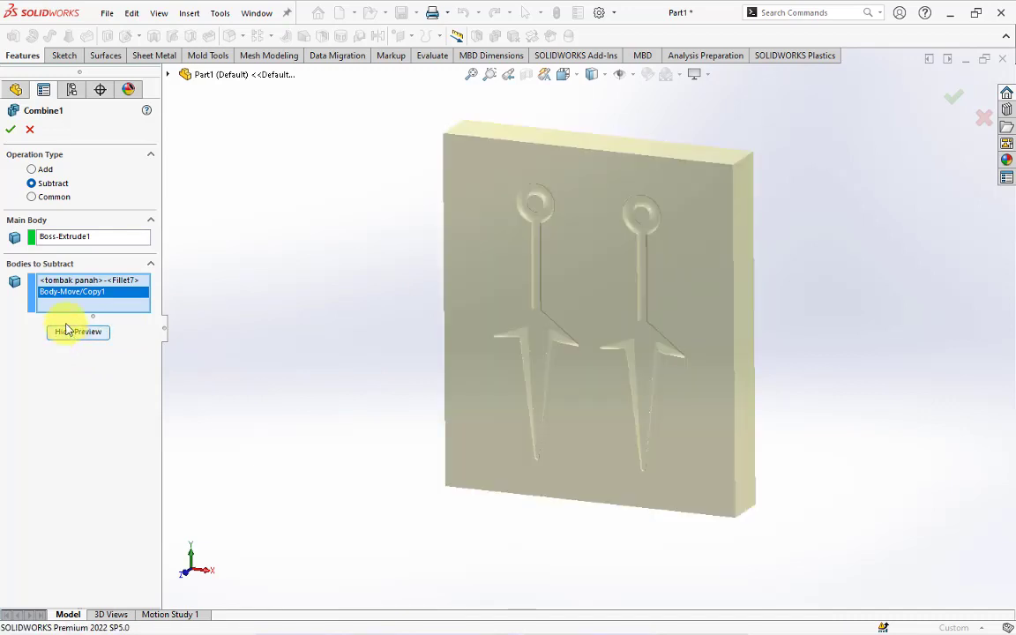
pyautogui.click(10, 131)
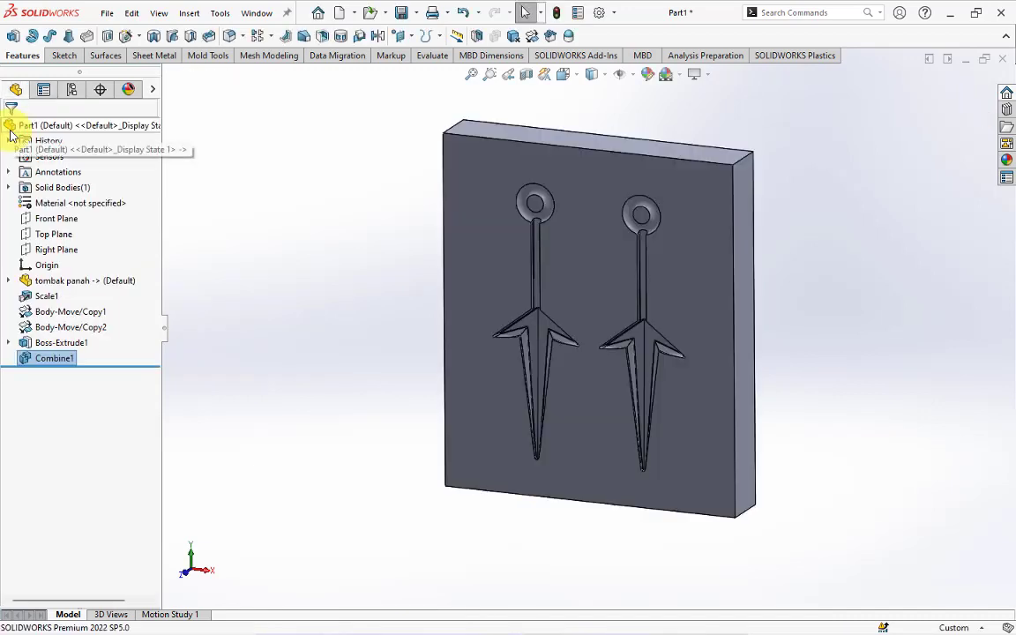
pyautogui.moveTo(362, 335)
pyautogui.mouseDown(button='middle')
pyautogui.moveTo(402, 340)
pyautogui.moveTo(393, 333)
pyautogui.moveTo(381, 347)
pyautogui.mouseUp(button='middle')
pyautogui.click(526, 76)
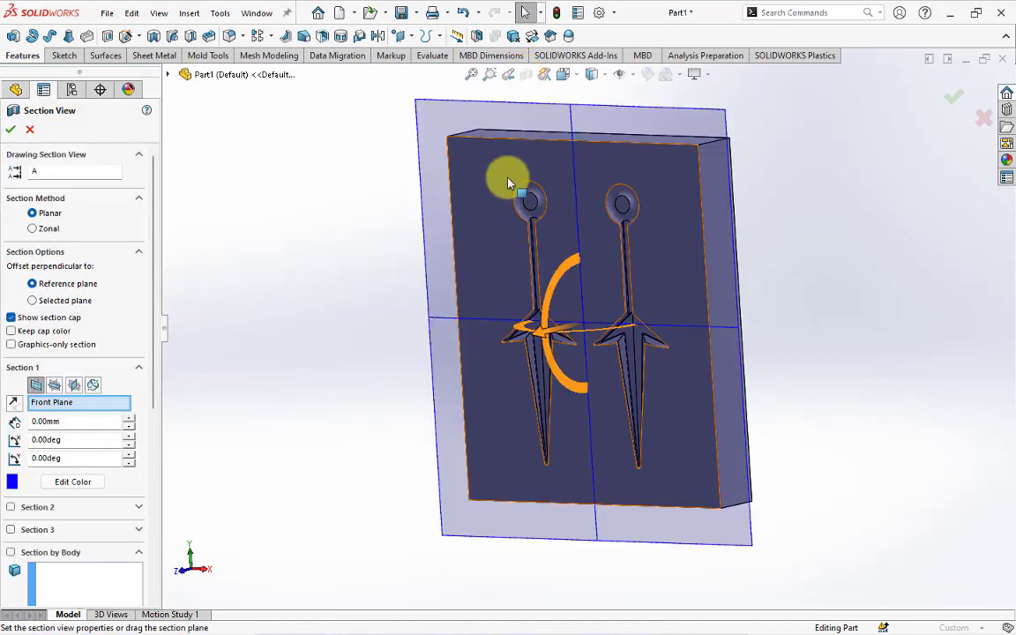
pyautogui.click(71, 385)
pyautogui.moveTo(658, 325)
pyautogui.mouseDown()
pyautogui.moveTo(649, 311)
pyautogui.moveTo(628, 330)
pyautogui.moveTo(566, 344)
pyautogui.mouseUp()
pyautogui.scroll(-3, 566, 344)
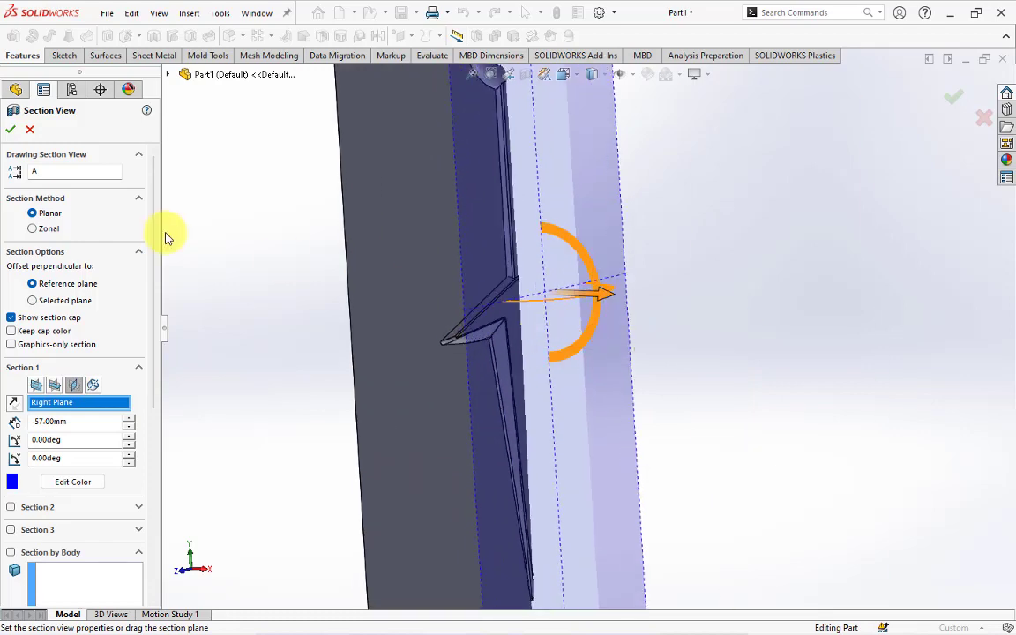
pyautogui.click(9, 128)
pyautogui.moveTo(345, 277)
pyautogui.mouseDown(button='middle')
pyautogui.moveTo(267, 261)
pyautogui.moveTo(308, 286)
pyautogui.moveTo(508, 140)
pyautogui.mouseUp(button='middle')
pyautogui.click(525, 74)
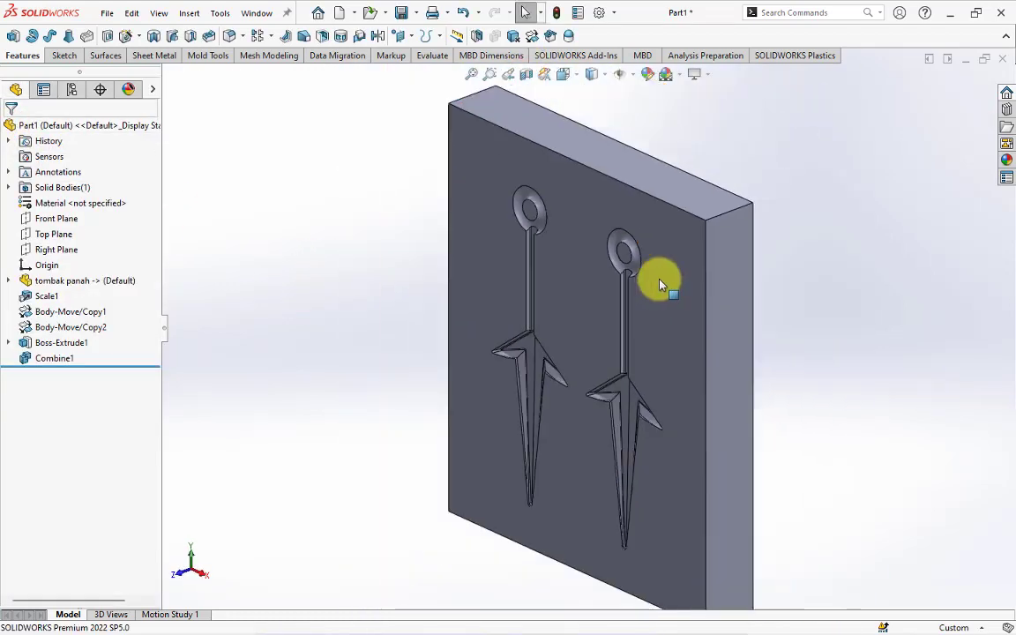
pyautogui.moveTo(658, 277); pyautogui.dragTo(465, 369, button='middle')
pyautogui.moveTo(256, 406)
pyautogui.mouseDown(button='middle')
pyautogui.moveTo(336, 394)
pyautogui.moveTo(348, 371)
pyautogui.mouseUp(button='middle')
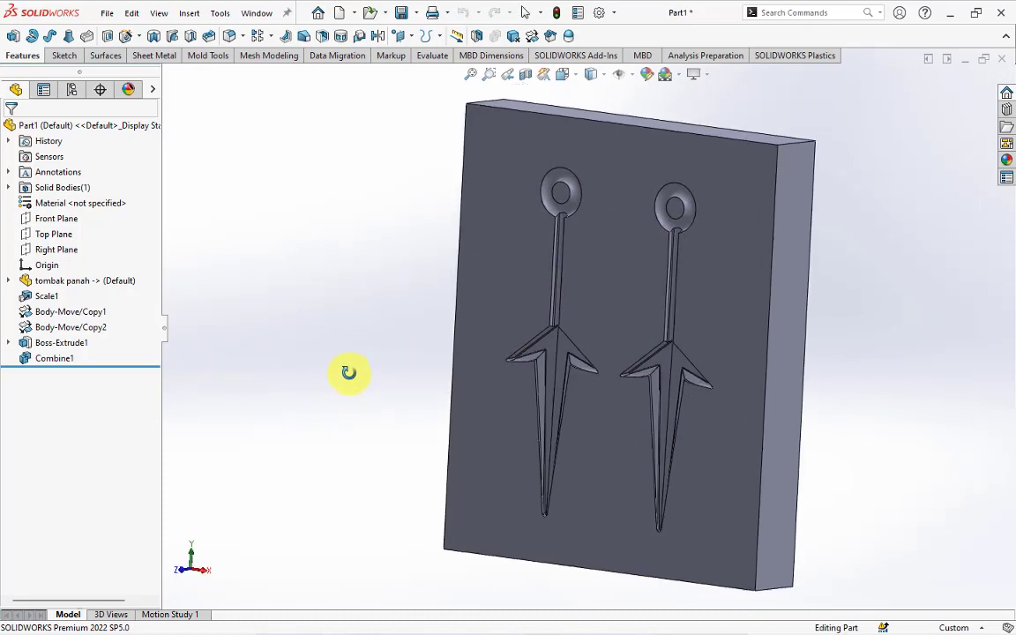
# - Sketch on the plate's front face and offset the left kunai ring edges 1.00 mm outward
pyautogui.click(518, 286)
pyautogui.click(594, 217)
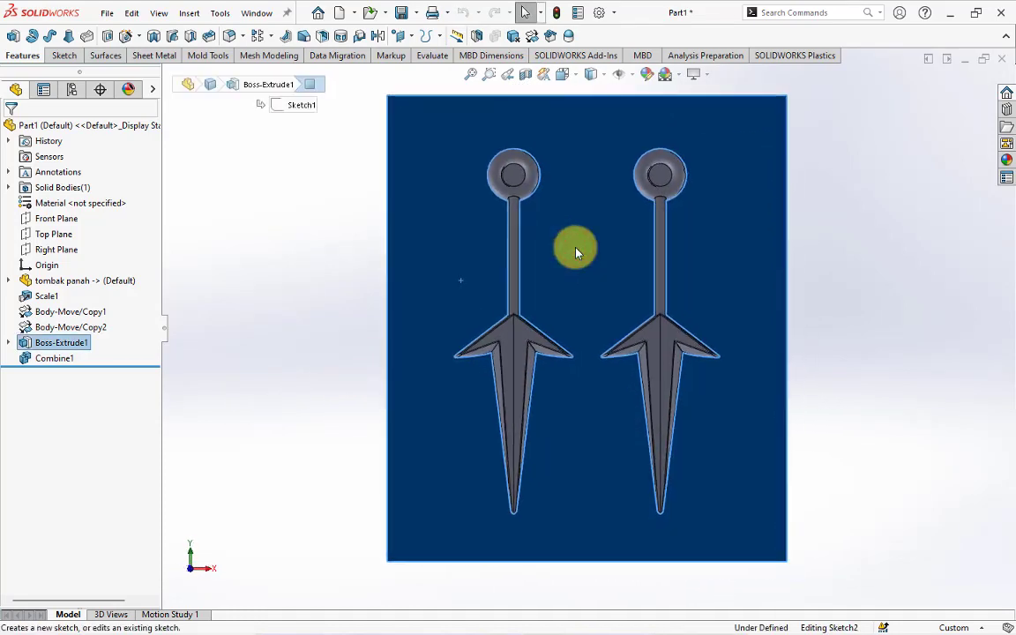
pyautogui.scroll(-3, 556, 220)
pyautogui.scroll(-2, 544, 229)
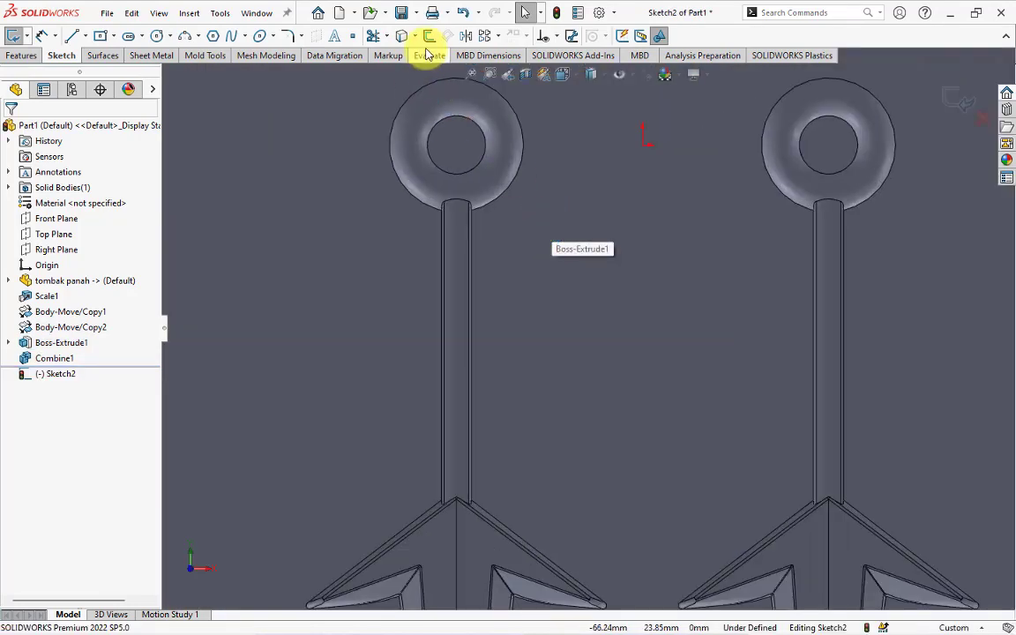
pyautogui.click(508, 196)
pyautogui.click(430, 35)
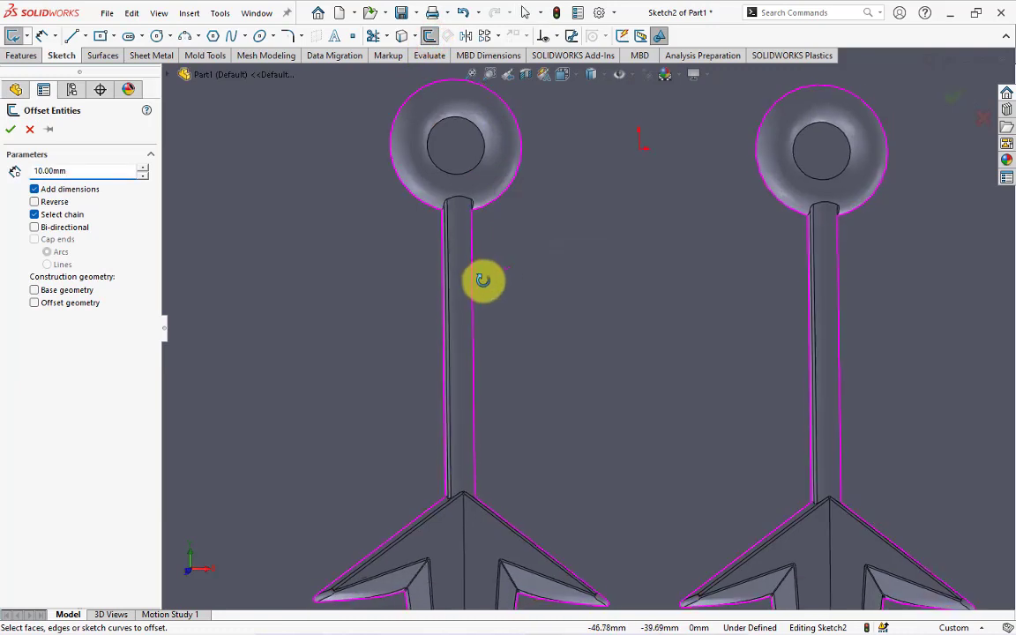
pyautogui.click(81, 170)
pyautogui.click(70, 212)
pyautogui.scroll(-3, 488, 301)
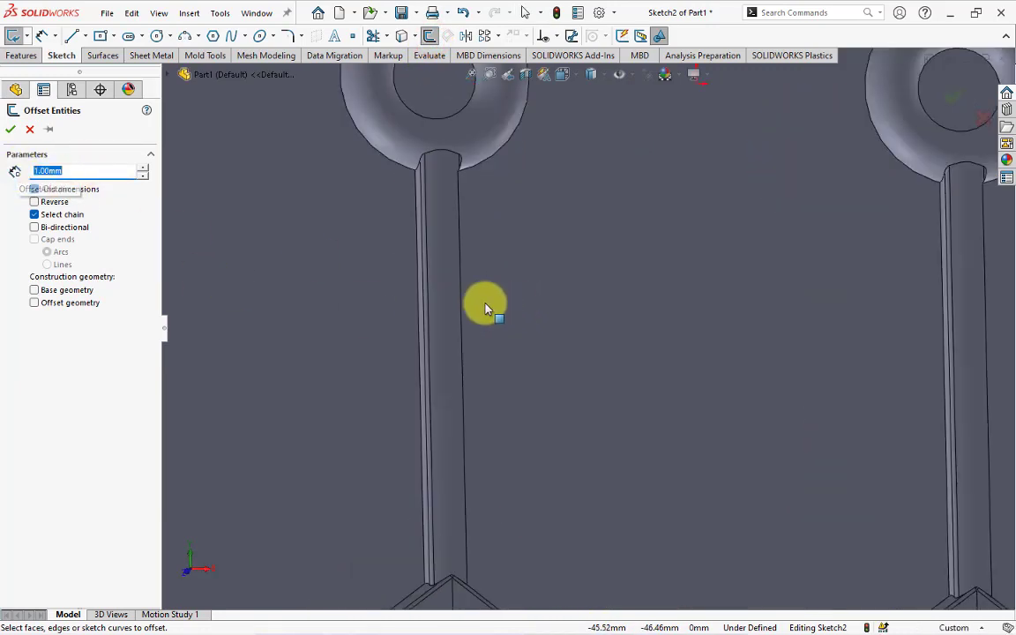
pyautogui.rightClick(490, 163)
pyautogui.click(567, 433)
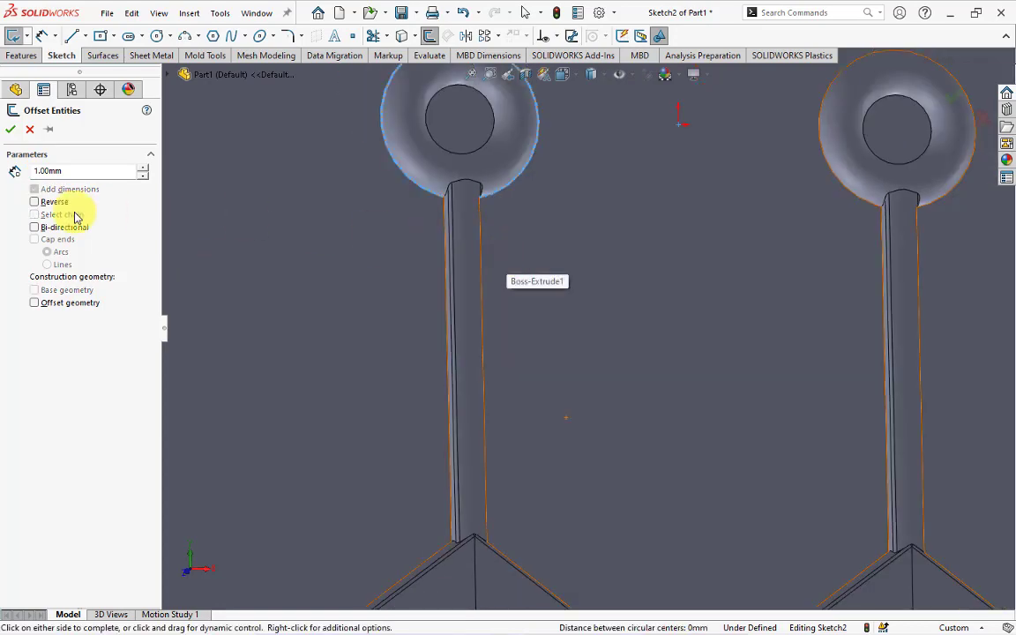
pyautogui.click(33, 201)
pyautogui.click(33, 201)
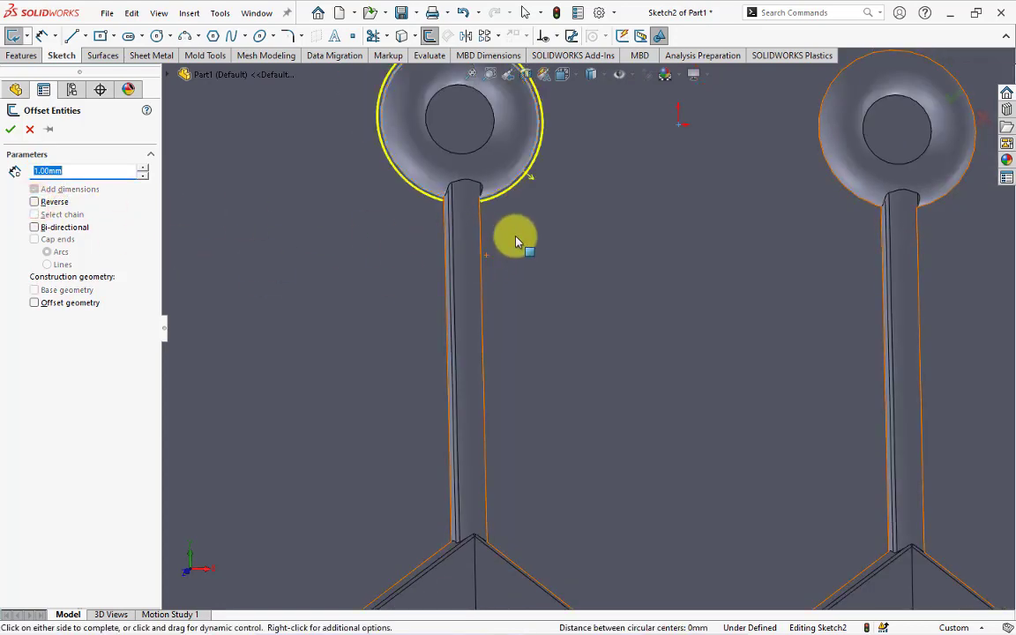
# - Add the left kunai's tangent blade edges to the outward offset and apply it
pyautogui.scroll(-1, 472, 238)
pyautogui.moveTo(472, 238)
pyautogui.mouseDown(button='middle')
pyautogui.moveTo(500, 239)
pyautogui.moveTo(479, 256)
pyautogui.moveTo(435, 256)
pyautogui.mouseUp(button='middle')
pyautogui.scroll(3, 522, 492)
pyautogui.scroll(-3, 522, 444)
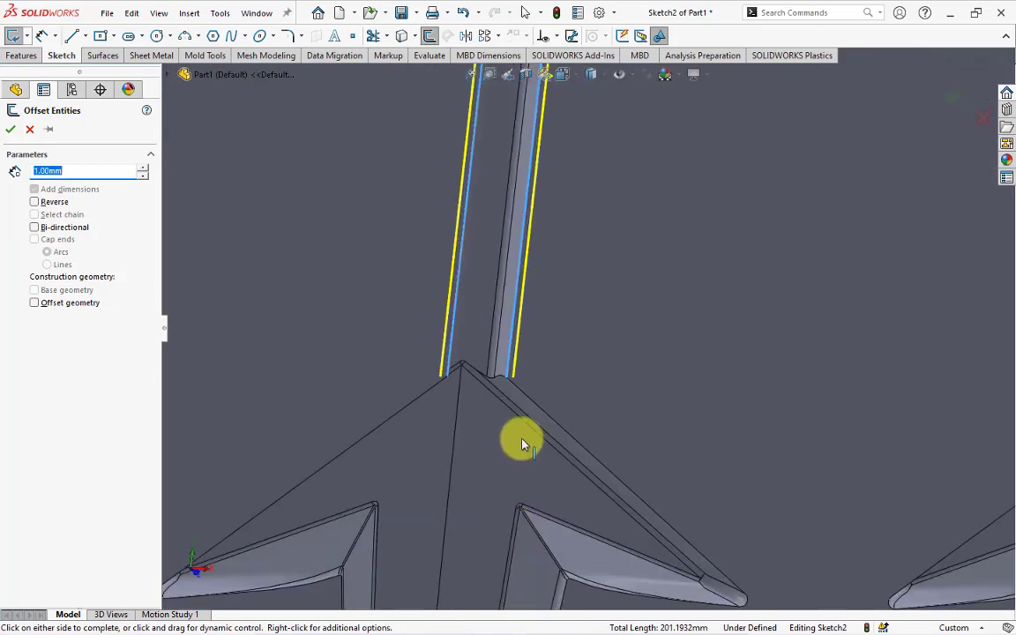
pyautogui.moveTo(521, 444)
pyautogui.mouseDown(button='middle')
pyautogui.moveTo(527, 390)
pyautogui.moveTo(550, 403)
pyautogui.mouseUp(button='middle')
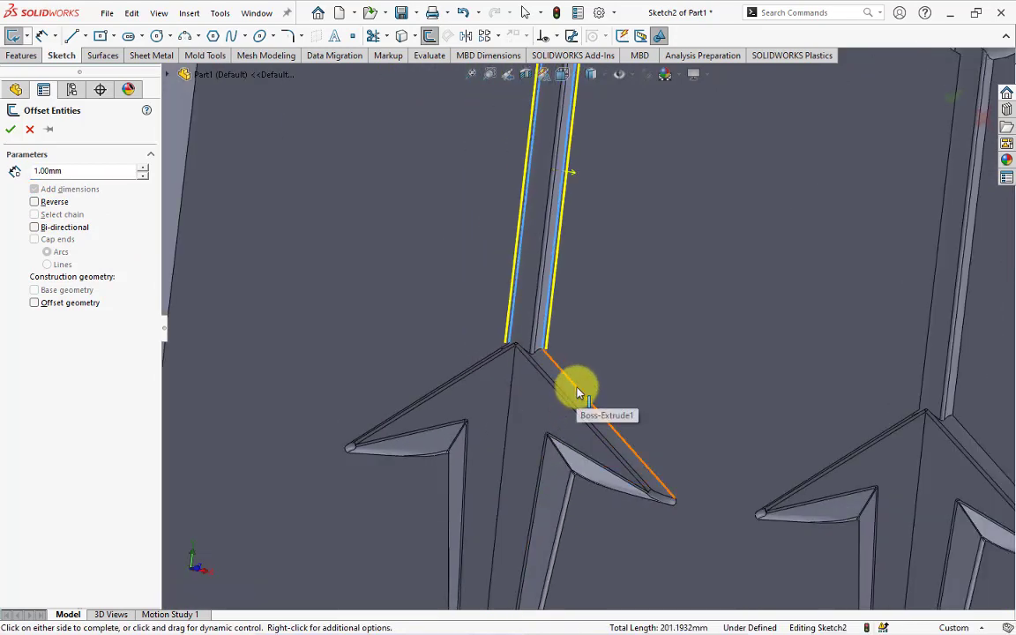
pyautogui.rightClick(580, 388)
pyautogui.click(622, 324)
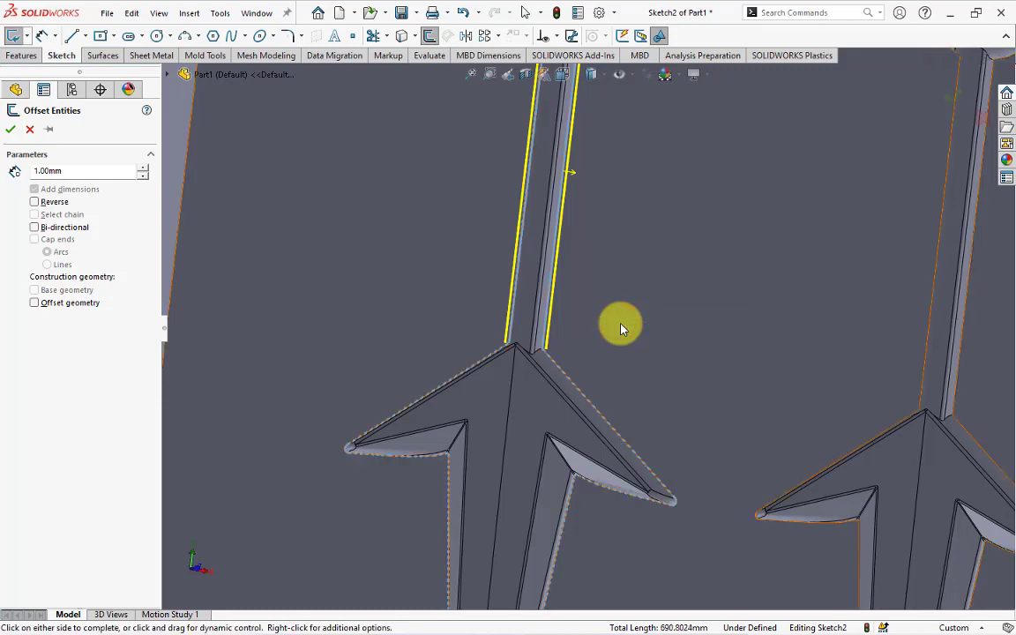
pyautogui.click(36, 203)
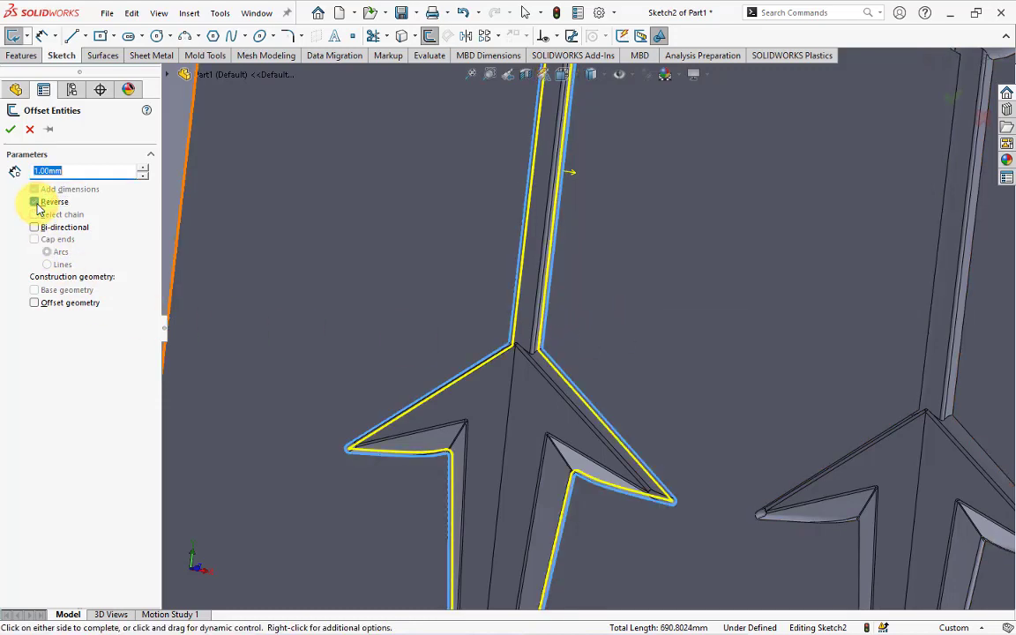
pyautogui.click(35, 203)
pyautogui.scroll(5, 581, 334)
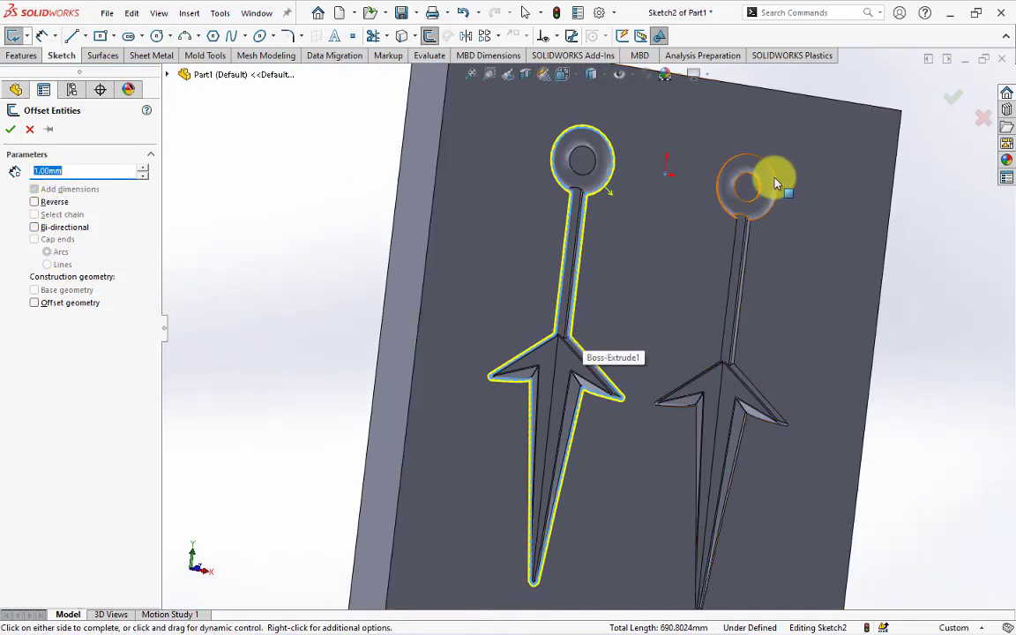
pyautogui.scroll(-3, 773, 172)
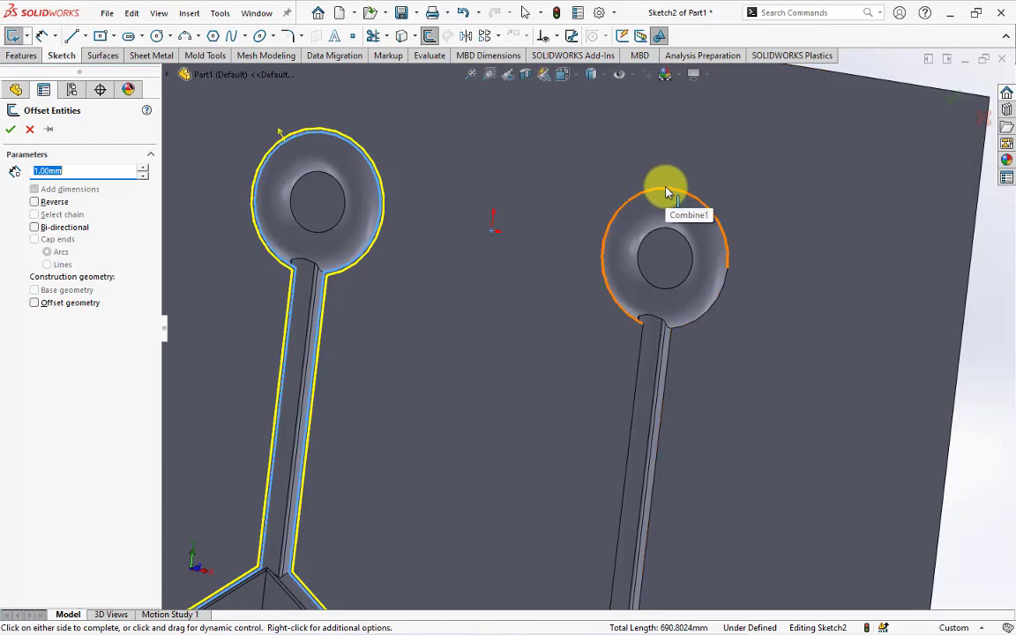
pyautogui.click(13, 130)
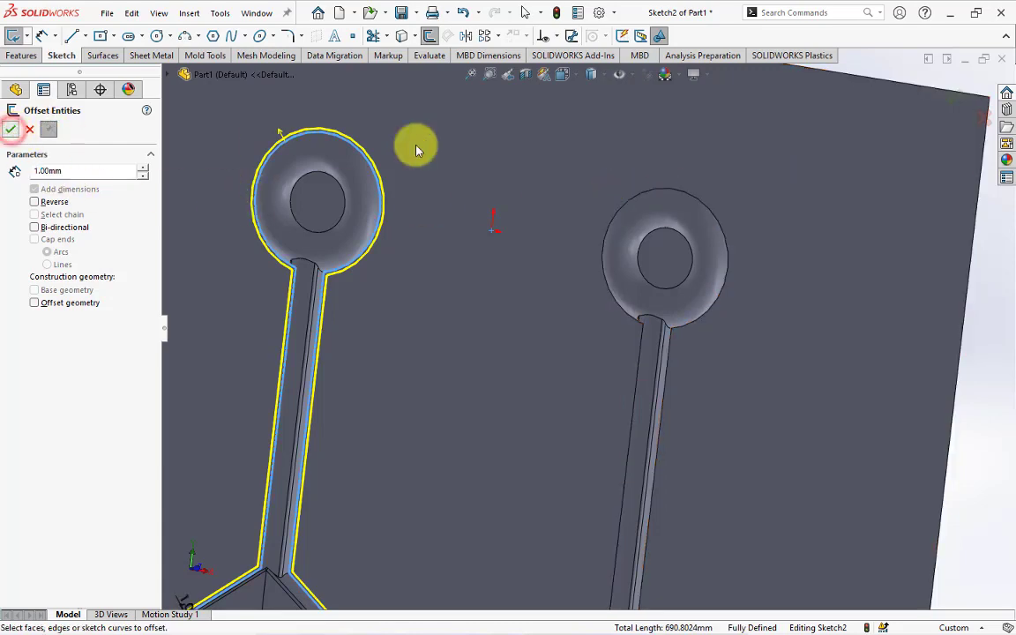
# - Offset the entire right kunai outline loop 1.00 mm outward
pyautogui.click(722, 298)
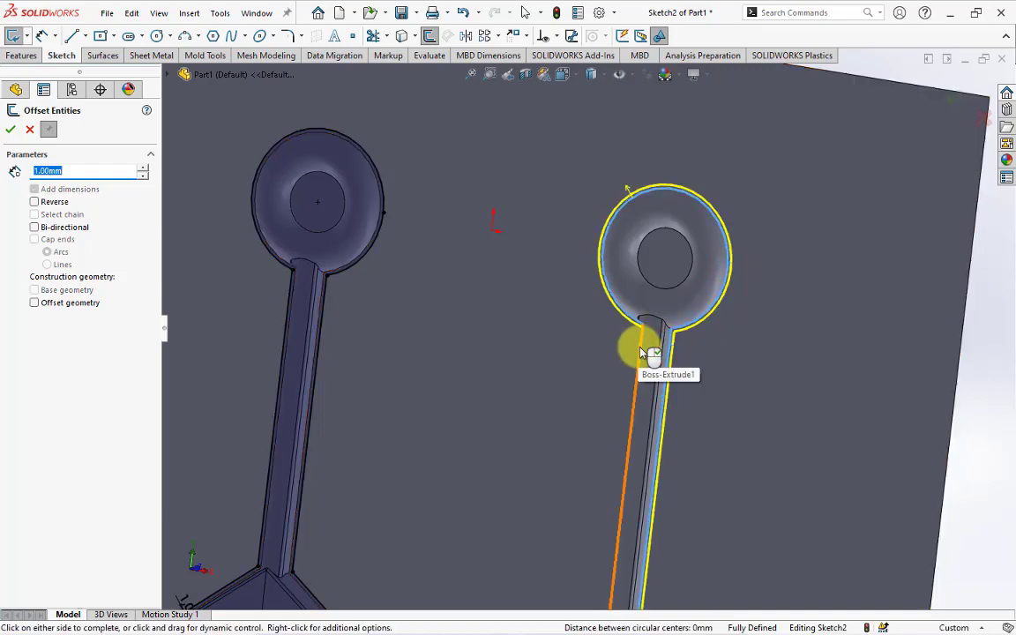
pyautogui.scroll(5, 651, 352)
pyautogui.scroll(-6, 617, 505)
pyautogui.scroll(5, 637, 360)
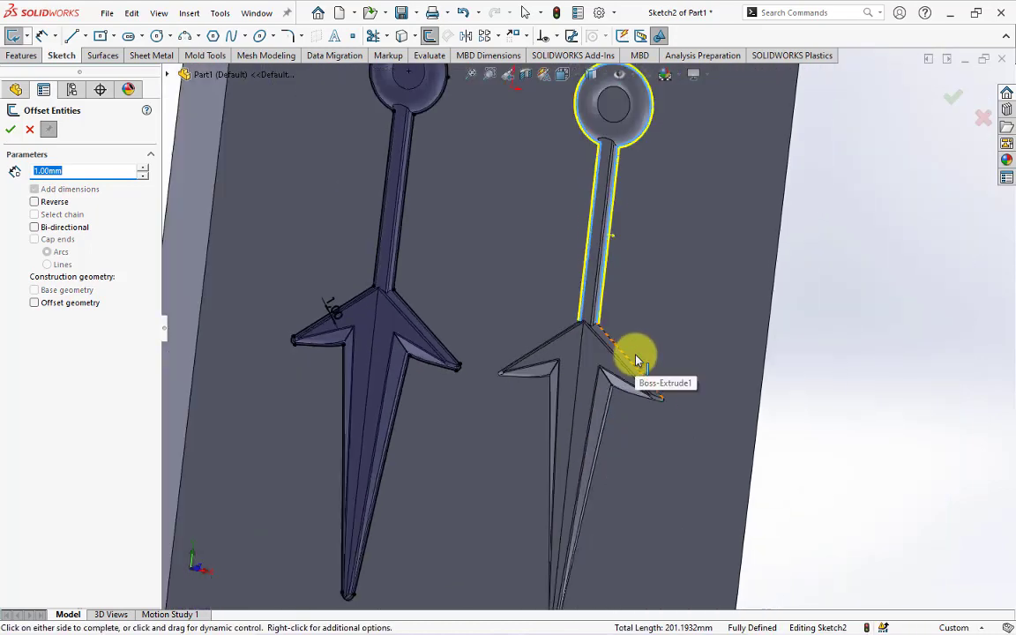
pyautogui.scroll(-4, 618, 348)
pyautogui.rightClick(609, 347)
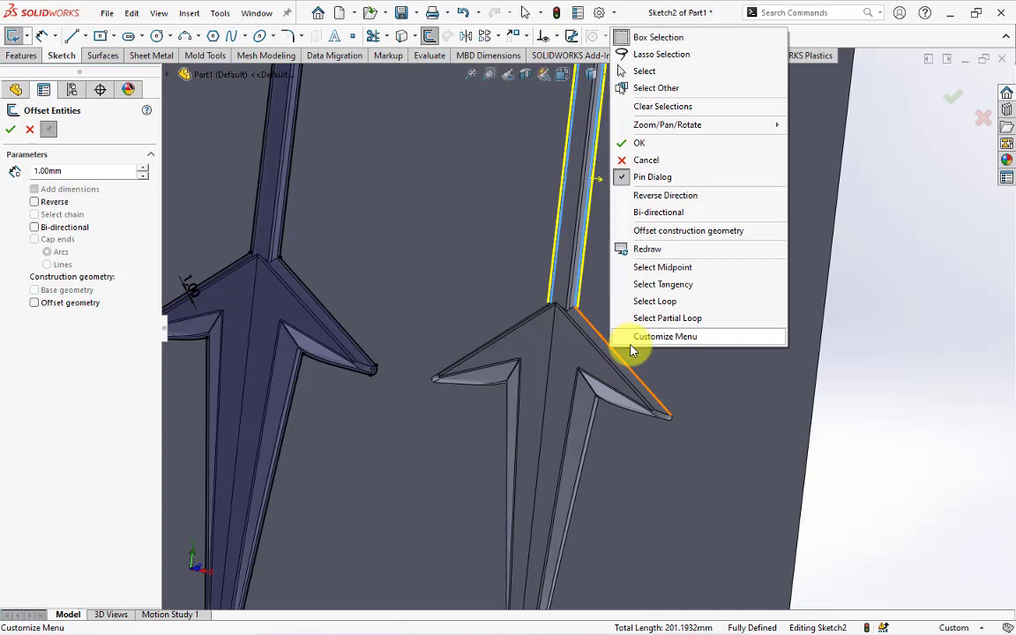
pyautogui.click(662, 300)
pyautogui.click(35, 202)
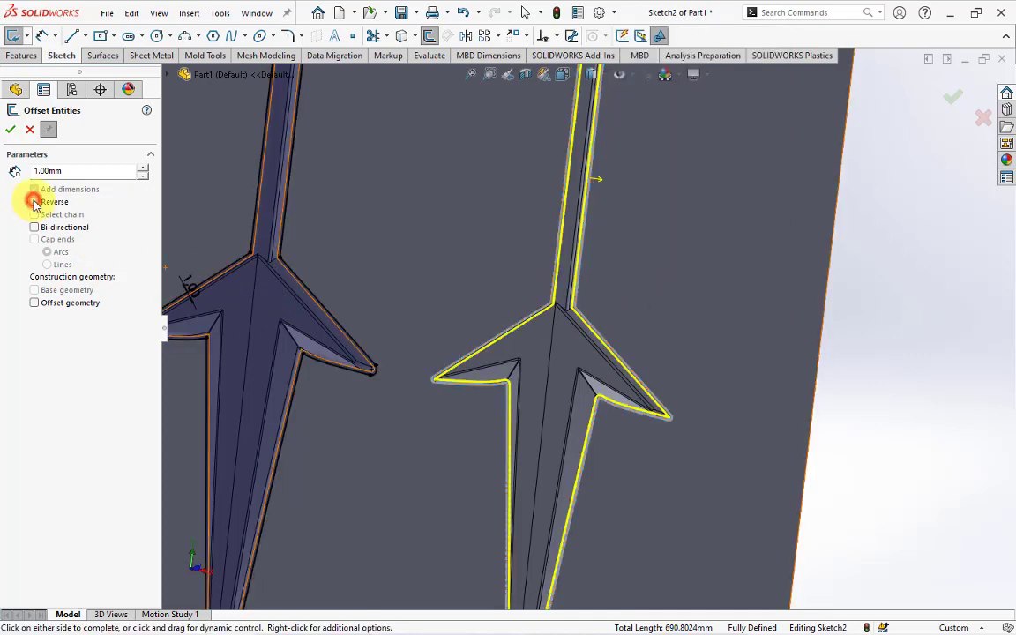
pyautogui.press('f')
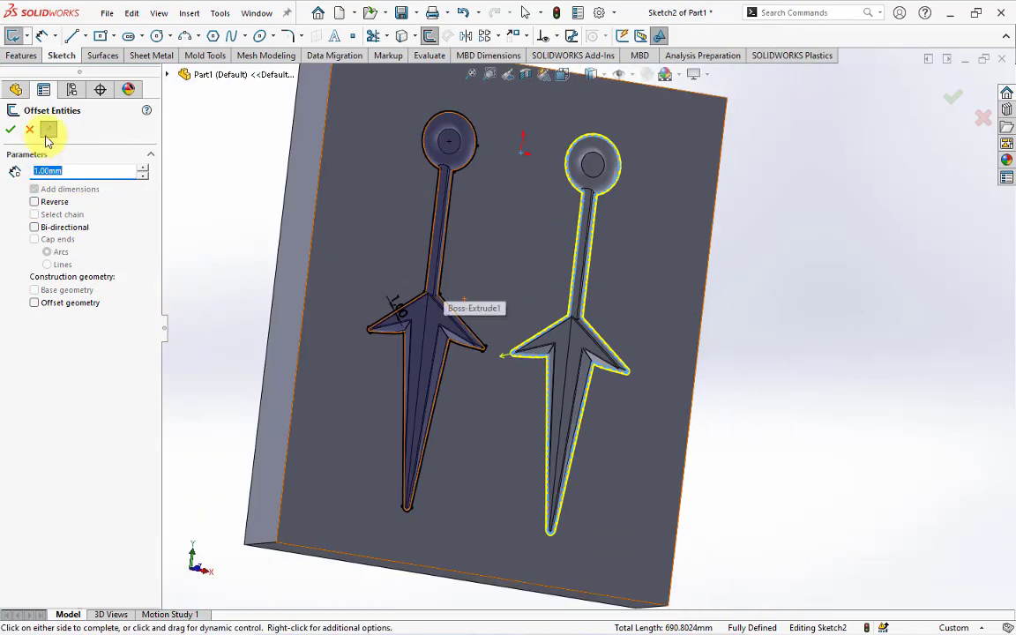
pyautogui.click(10, 129)
pyautogui.moveTo(457, 243); pyautogui.dragTo(411, 268, button='middle')
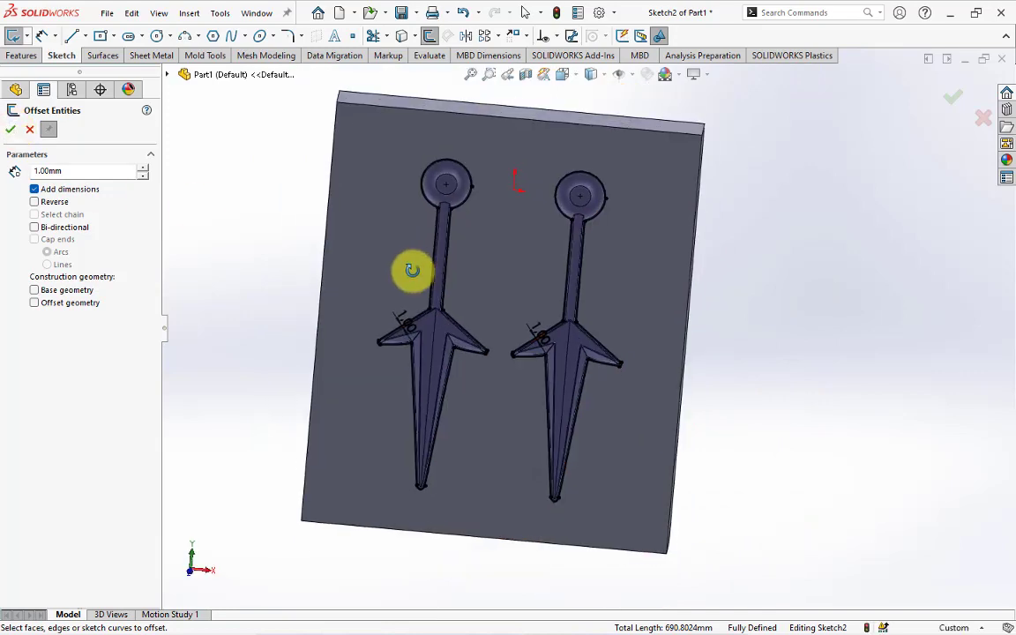
pyautogui.click(30, 130)
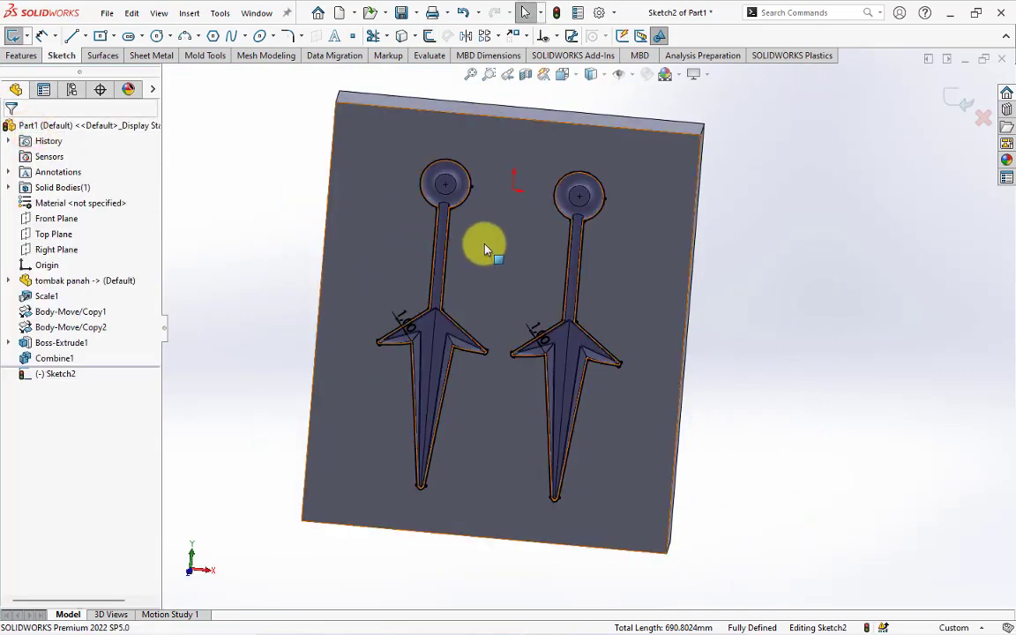
# - In front view, offset the plate's left and right edges 25 mm inward
pyautogui.hotkey('ctrl', '1')
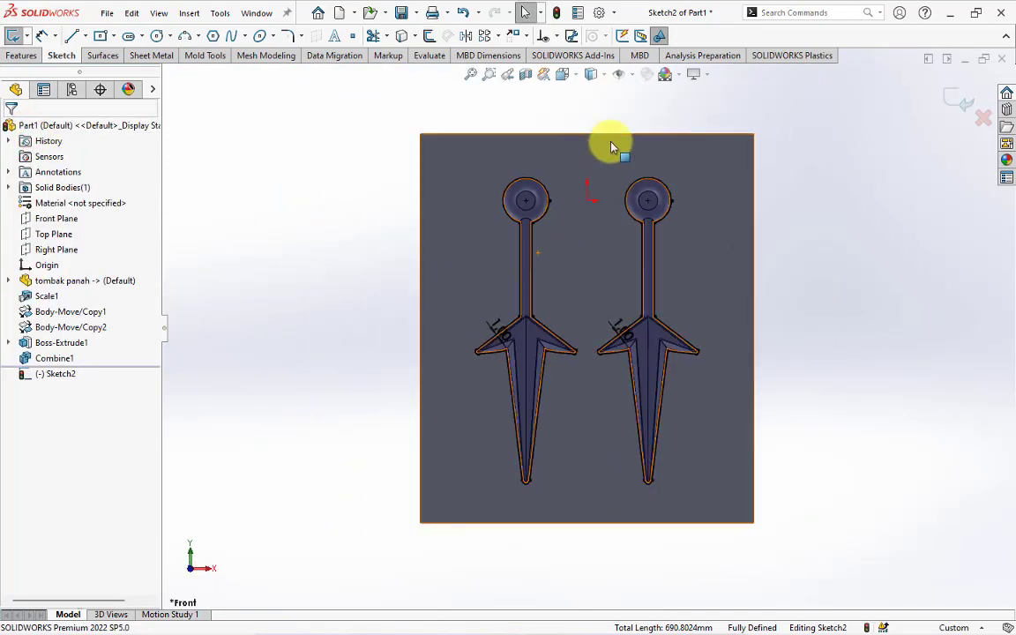
pyautogui.scroll(-2, 613, 146)
pyautogui.click(429, 37)
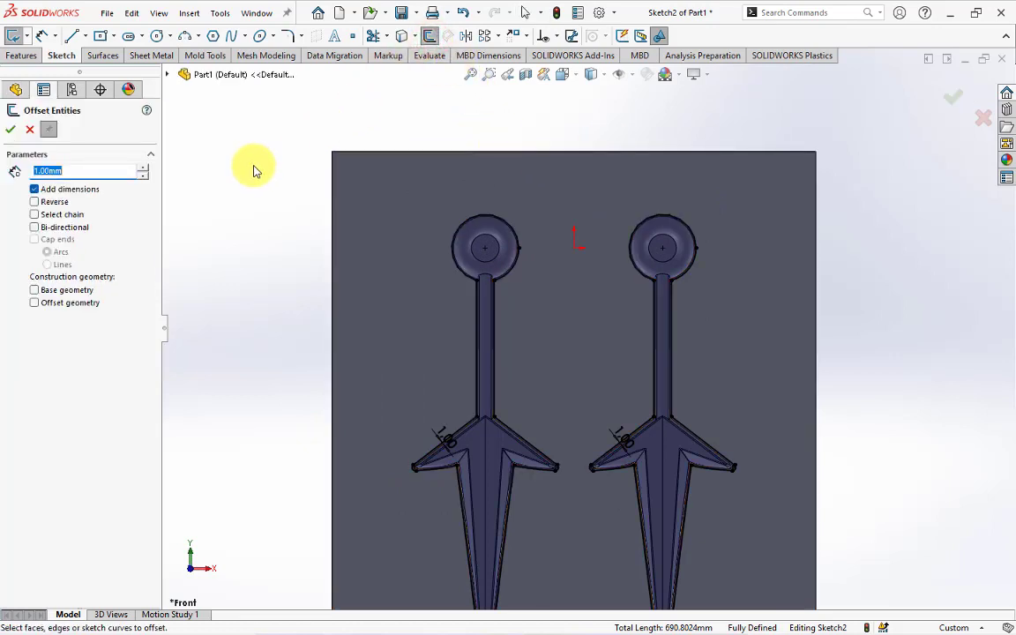
pyautogui.click(333, 259)
pyautogui.click(35, 202)
pyautogui.click(11, 129)
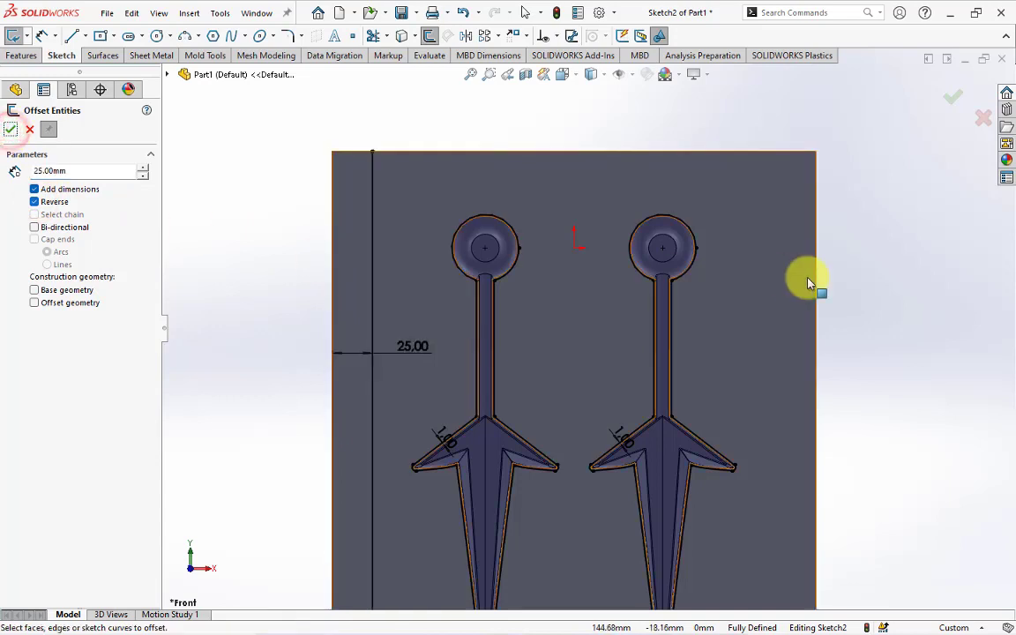
pyautogui.click(816, 291)
pyautogui.click(816, 291)
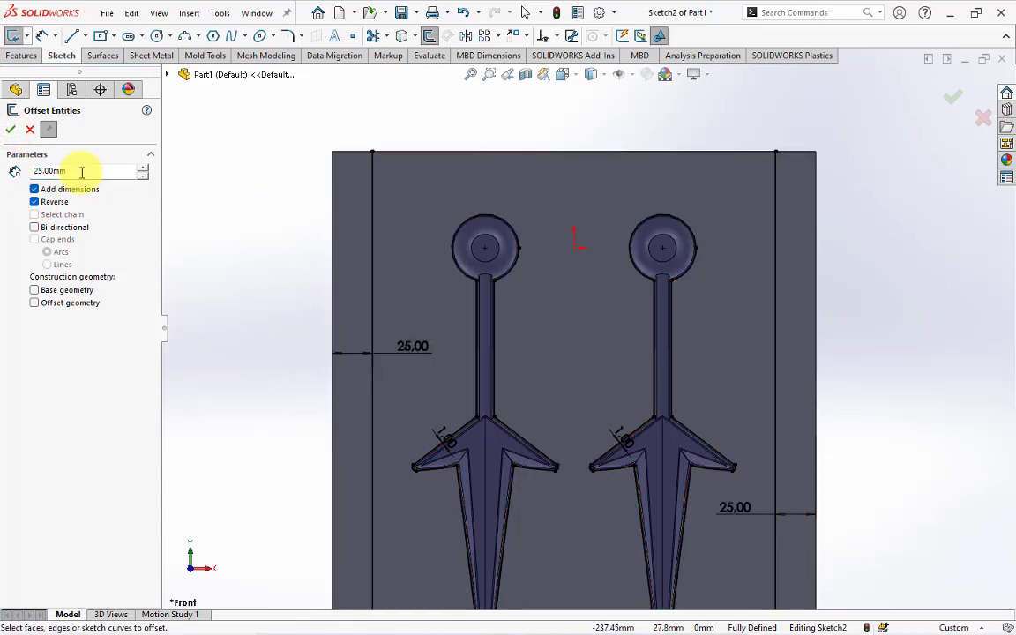
pyautogui.write('5')
# - Offset the plate's top and bottom edges 5 mm outward
pyautogui.click(465, 152)
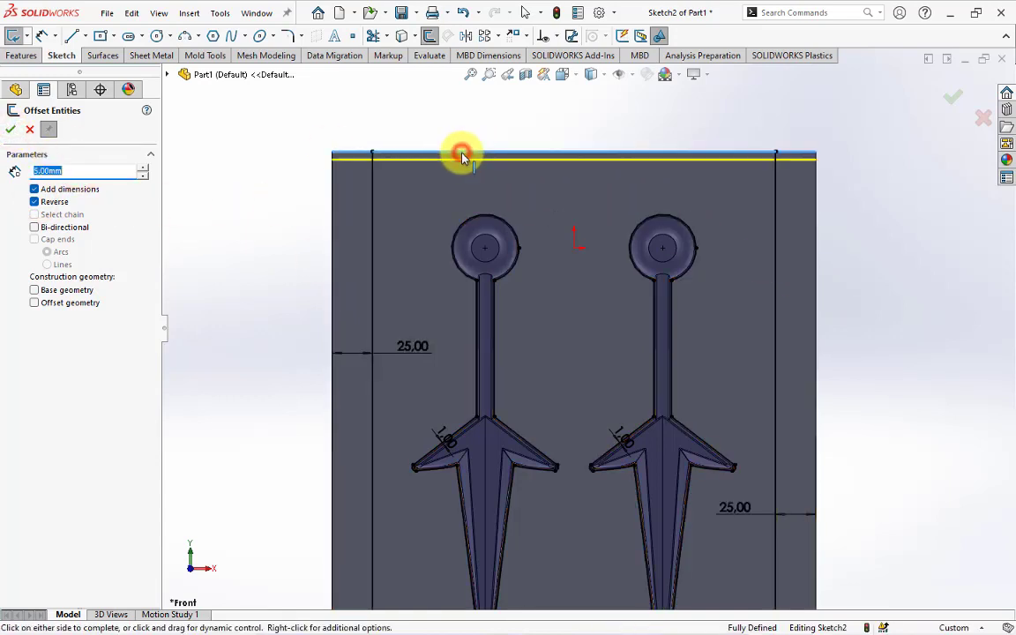
pyautogui.click(42, 206)
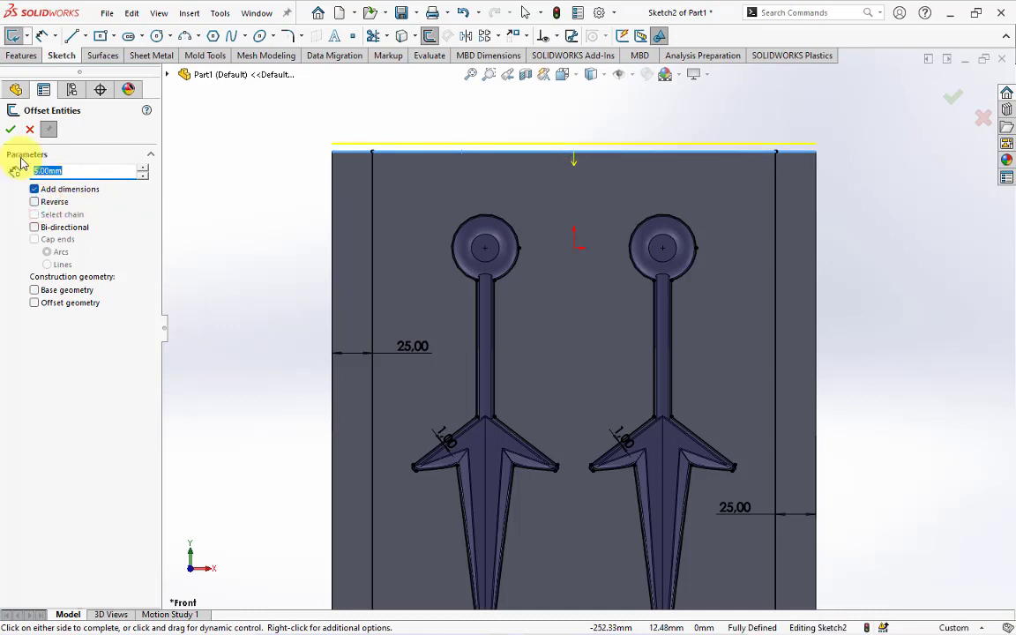
pyautogui.click(11, 129)
pyautogui.press('f')
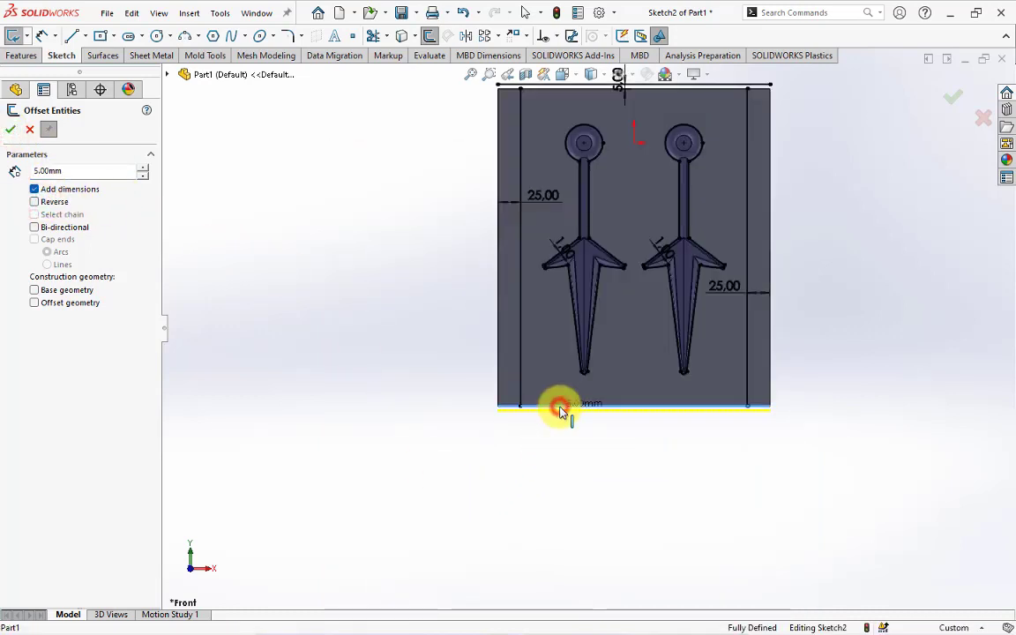
pyautogui.click(563, 407)
pyautogui.click(30, 132)
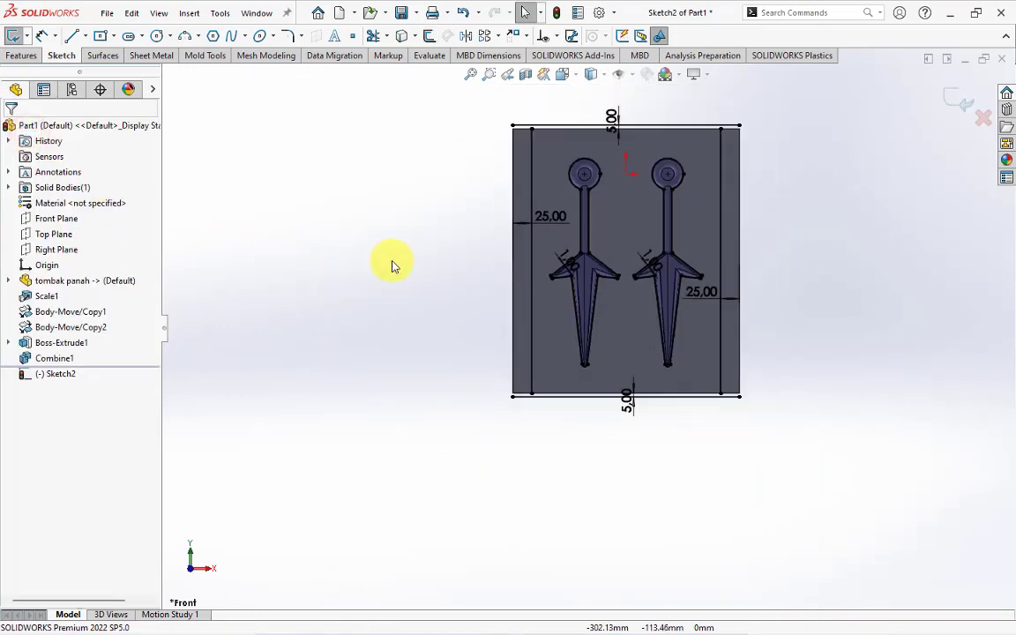
# - Corner-trim the offset lines into a closed rectangle
pyautogui.click(374, 35)
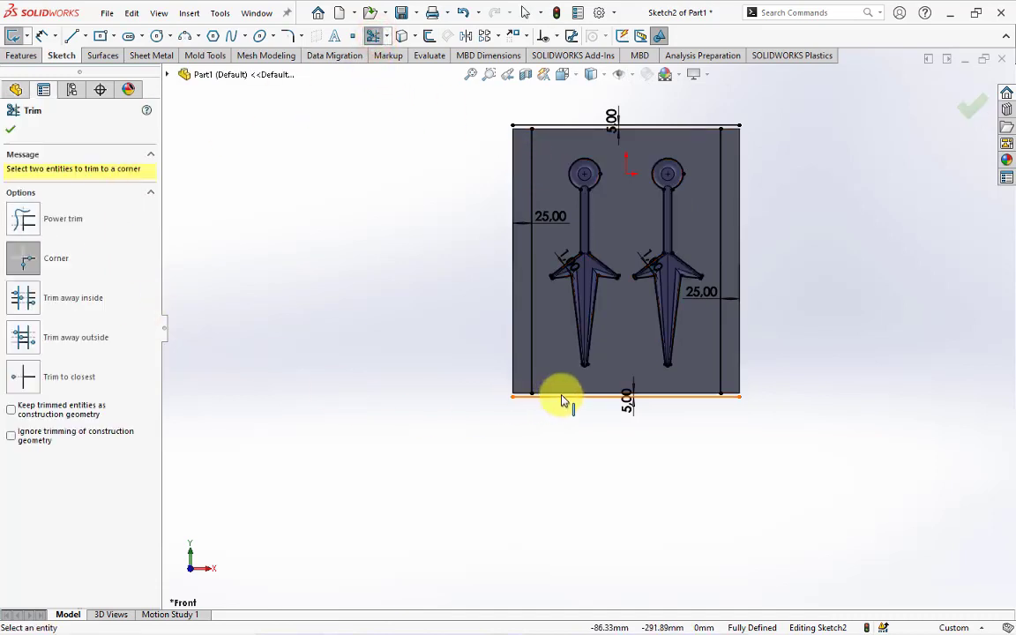
pyautogui.click(532, 385)
pyautogui.click(703, 397)
pyautogui.click(721, 386)
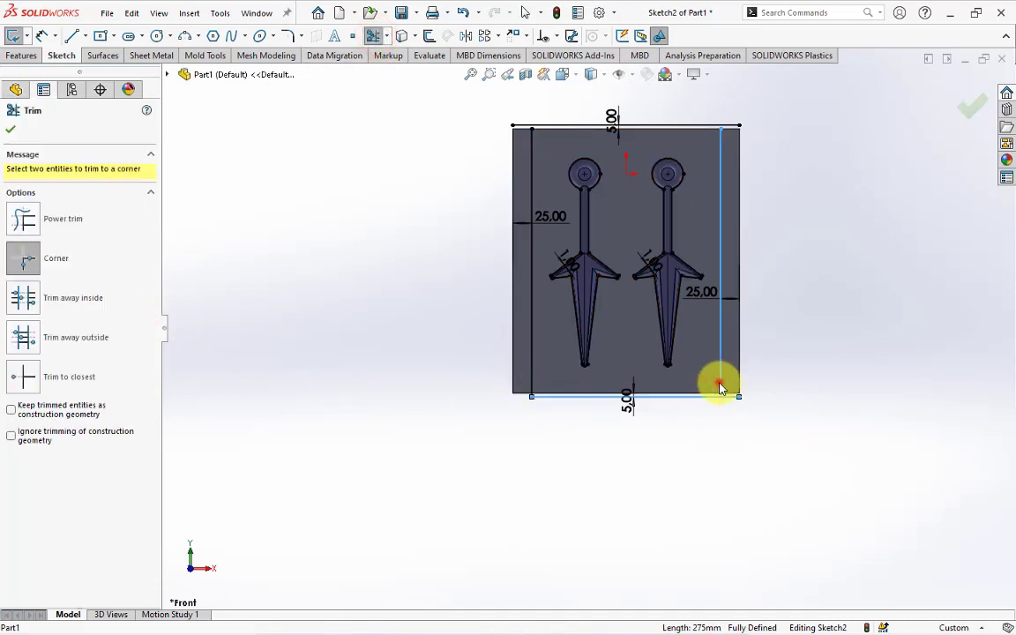
pyautogui.click(721, 161)
pyautogui.click(700, 126)
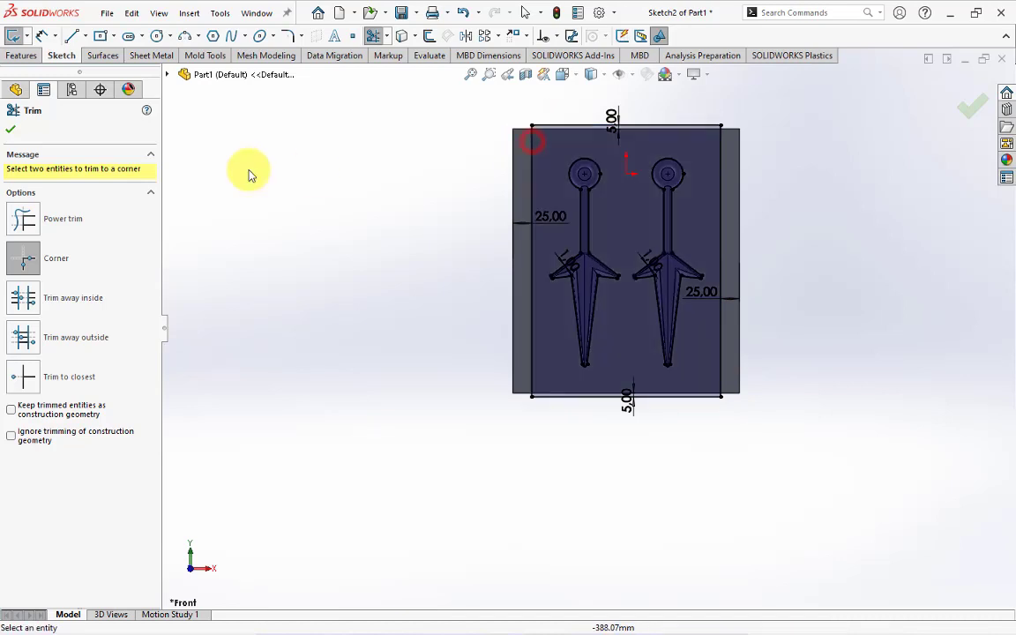
pyautogui.click(10, 129)
pyautogui.scroll(-2, 675, 136)
pyautogui.scroll(-3, 625, 185)
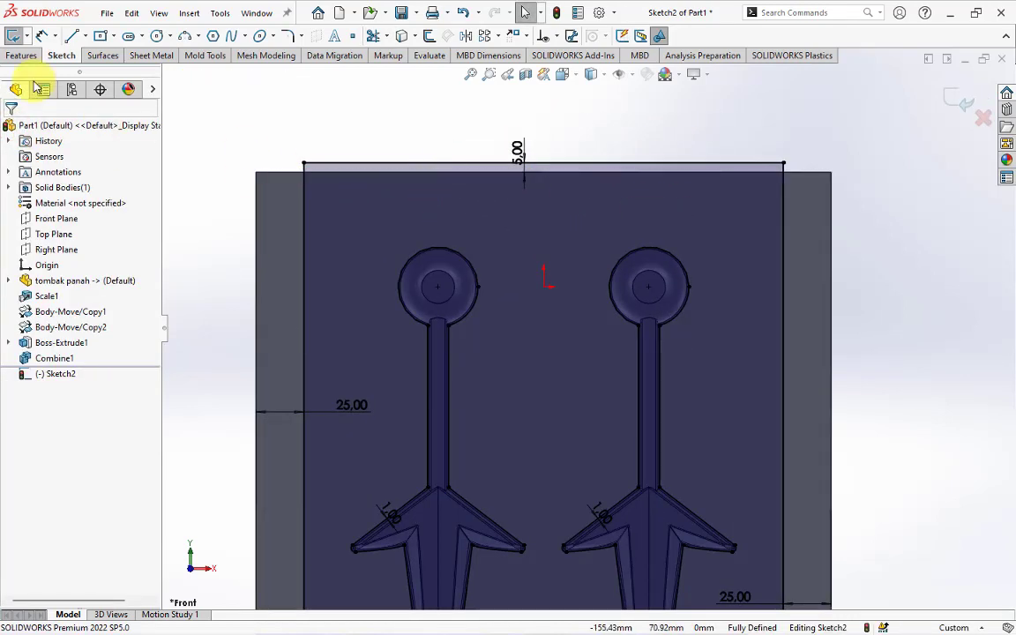
pyautogui.click(85, 35)
# - Draw a vertical centreline from the origin up to the block's top edge
pyautogui.click(99, 70)
pyautogui.scroll(-1, 573, 257)
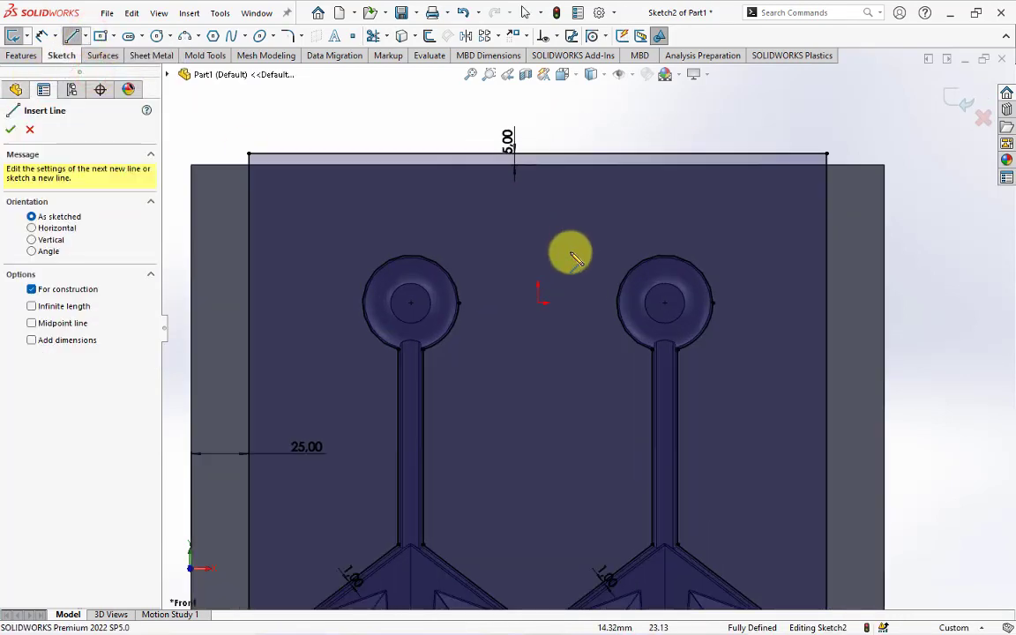
pyautogui.click(537, 302)
pyautogui.click(538, 155)
pyautogui.rightClick(540, 155)
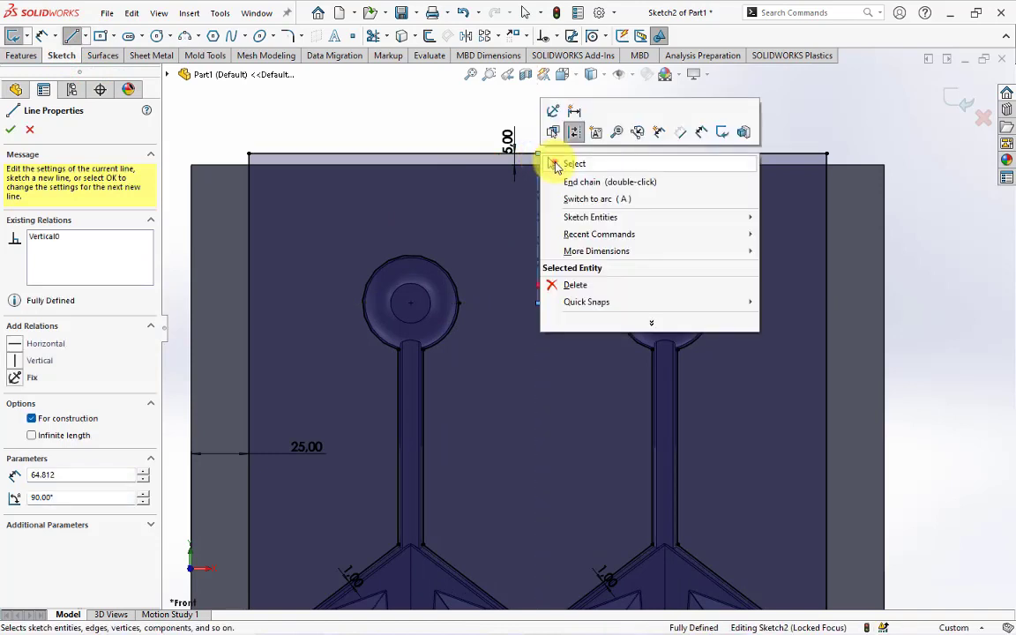
pyautogui.click(556, 160)
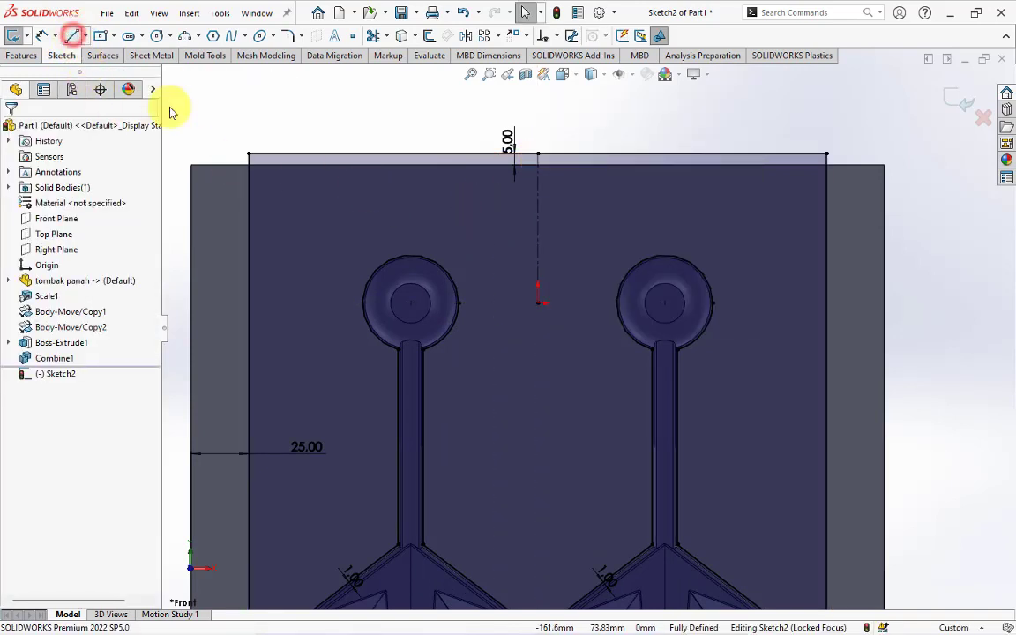
# - Start a construction line at the left head's centre, running vertically upward
pyautogui.click(31, 289)
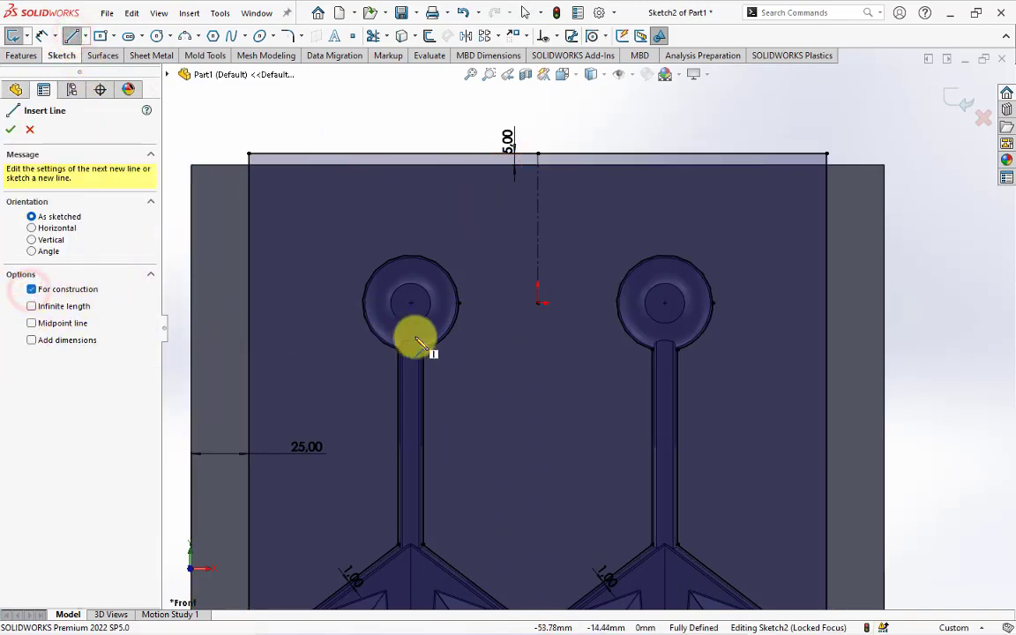
pyautogui.click(411, 305)
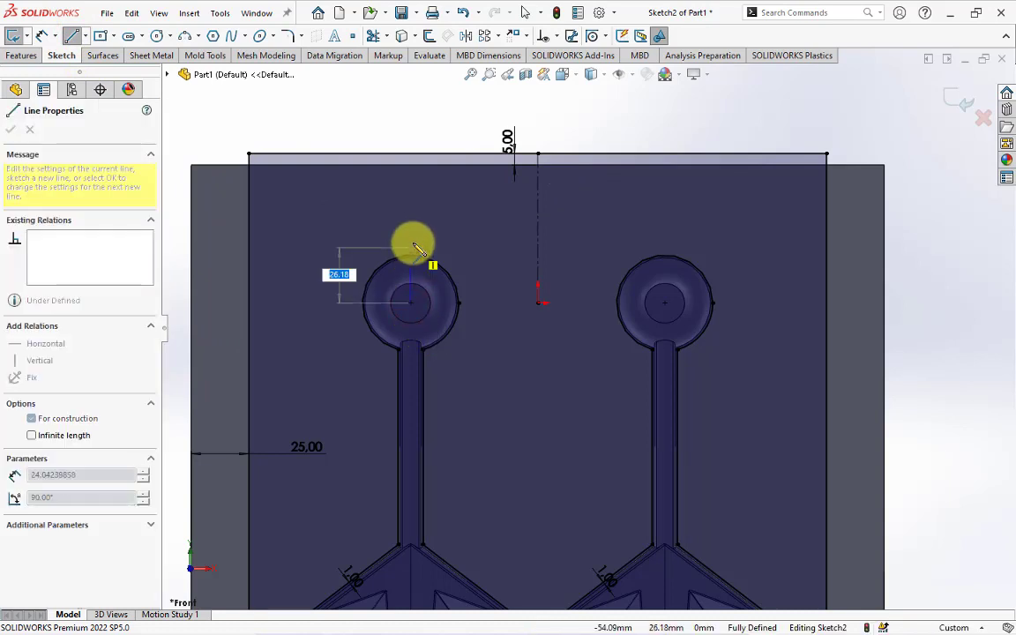
pyautogui.click(411, 238)
# - End the angled construction line on the vertical centreline
pyautogui.click(537, 218)
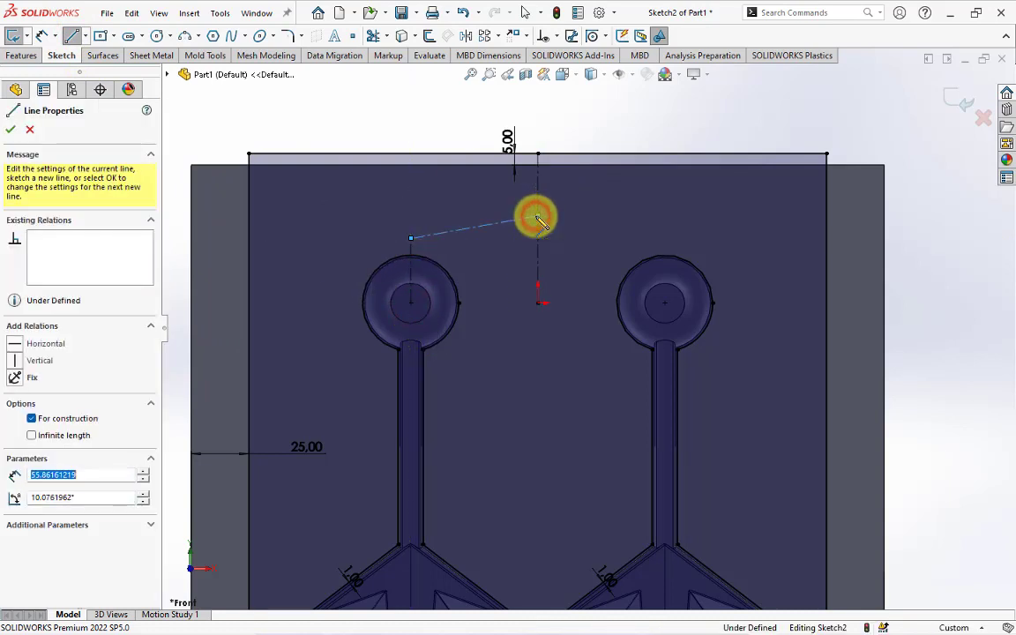
pyautogui.rightClick(537, 218)
pyautogui.click(554, 224)
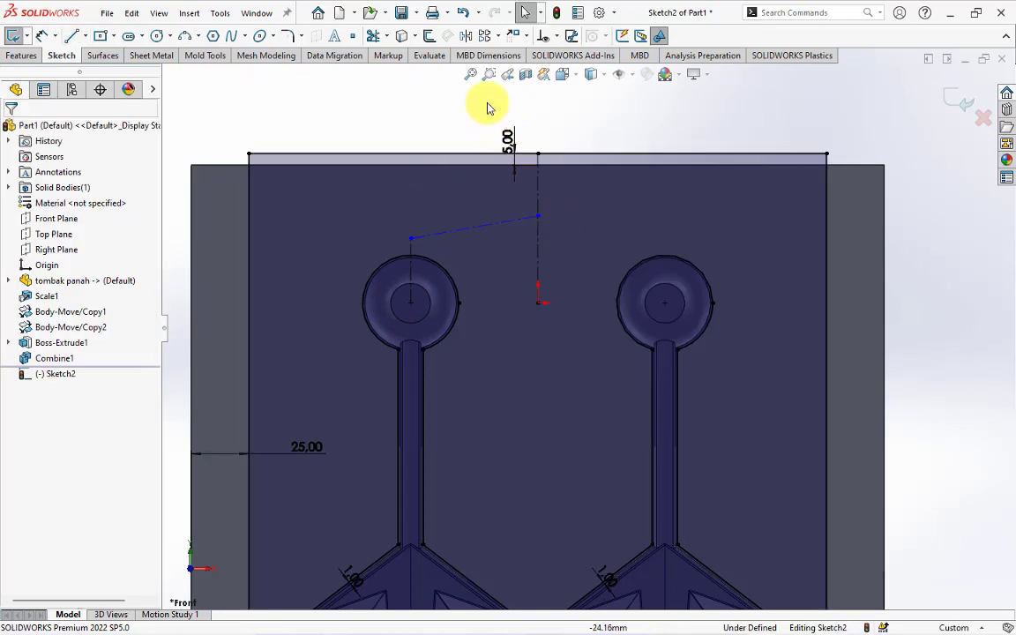
# - Mirror the vertical and angled construction lines about the centreline toward the right head
pyautogui.click(466, 35)
pyautogui.click(482, 232)
pyautogui.click(411, 265)
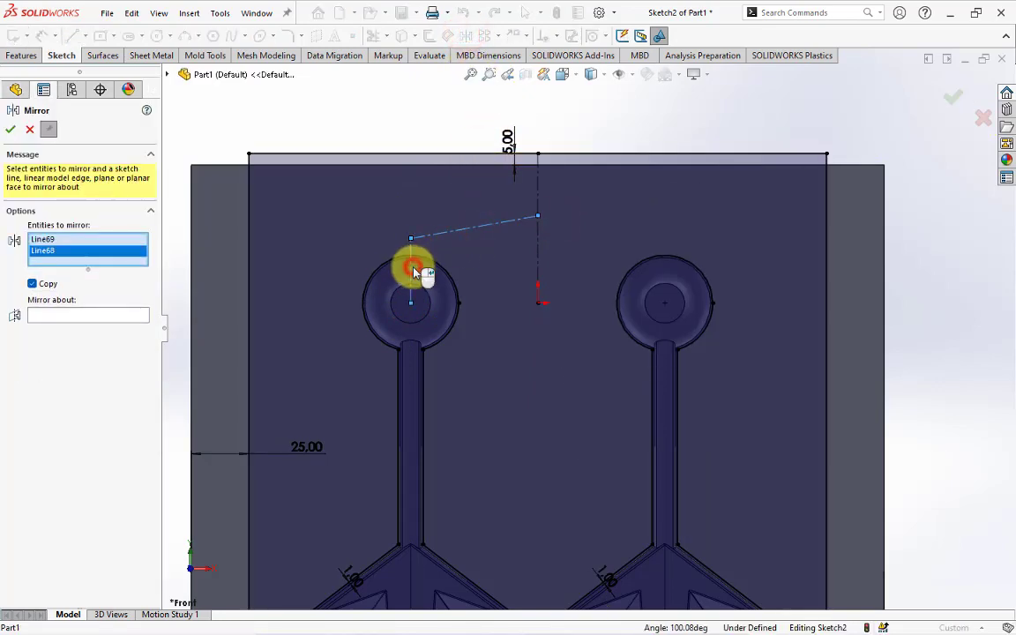
pyautogui.click(100, 314)
pyautogui.click(539, 262)
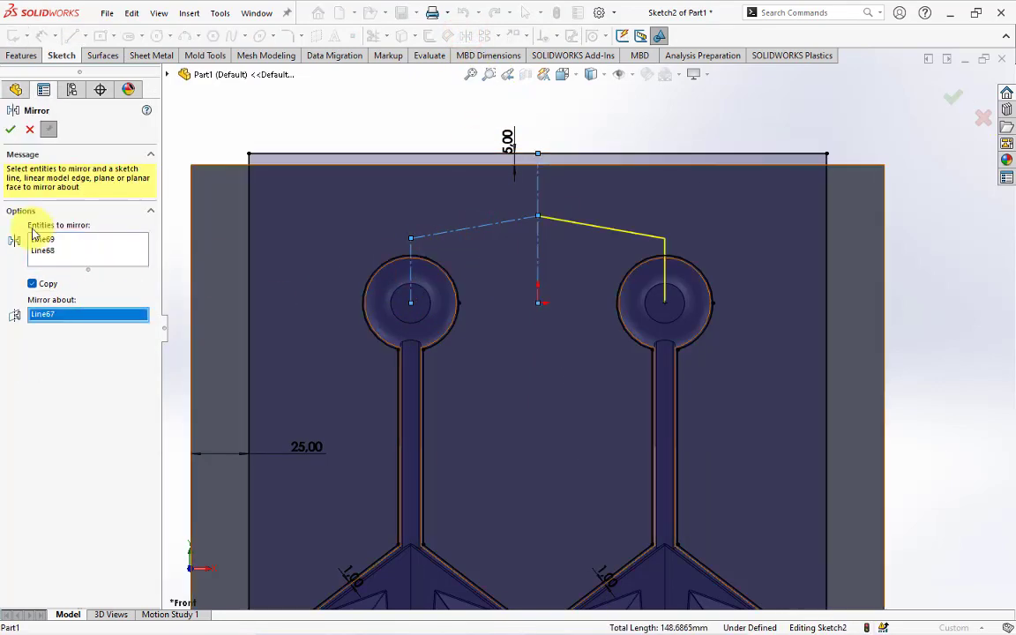
pyautogui.click(10, 130)
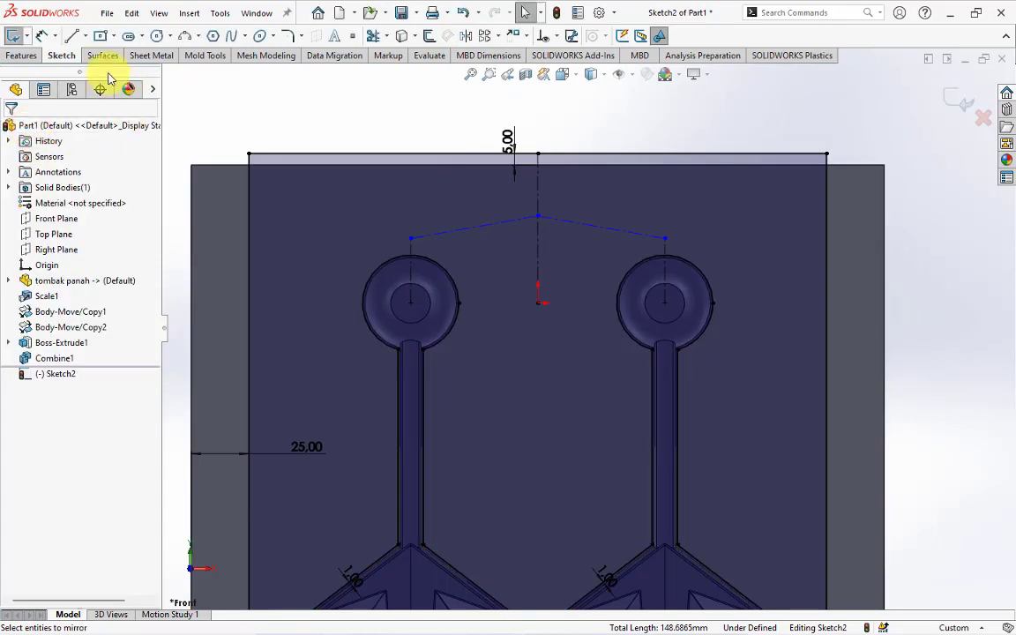
# - Dimension the left angled construction line at 15° to the top edge
pyautogui.click(503, 226)
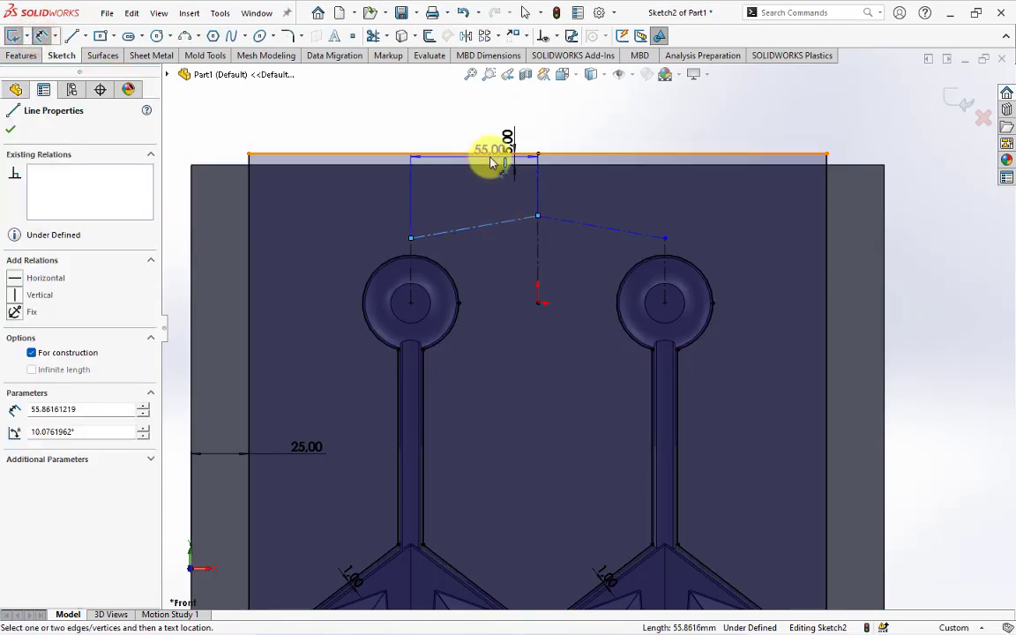
pyautogui.click(492, 155)
pyautogui.click(447, 201)
pyautogui.click(448, 201)
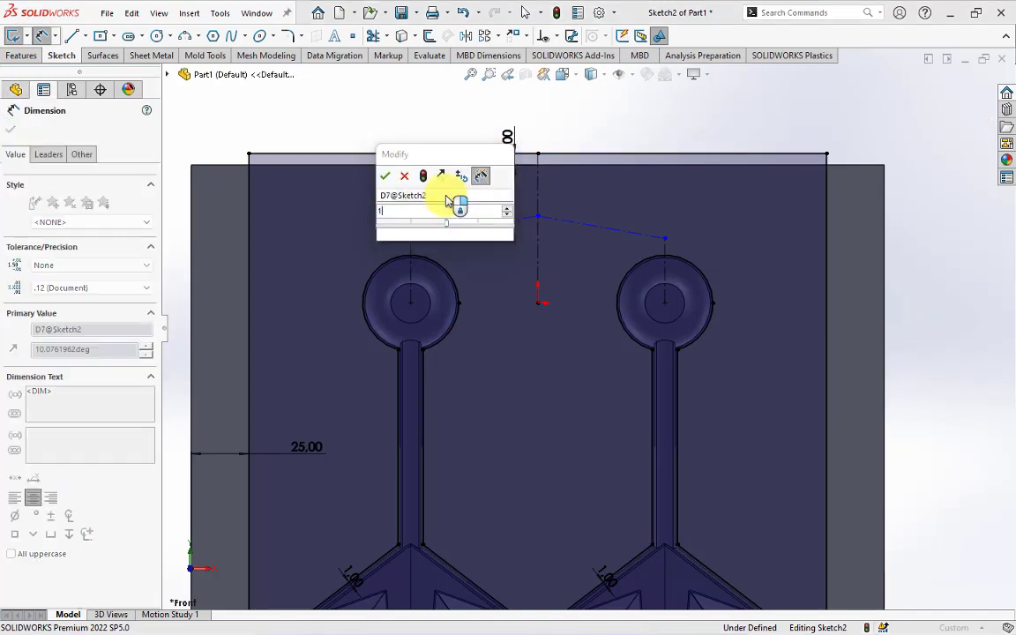
pyautogui.click(384, 175)
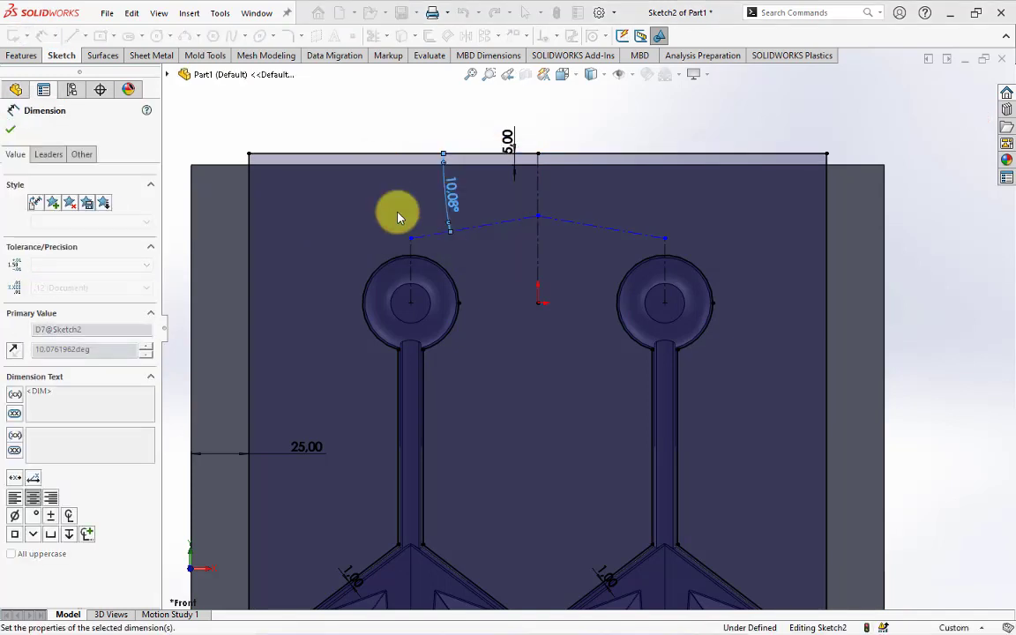
pyautogui.click(409, 273)
# - Place the line's end 31 mm above the left ring centre
pyautogui.click(336, 285)
pyautogui.write('31')
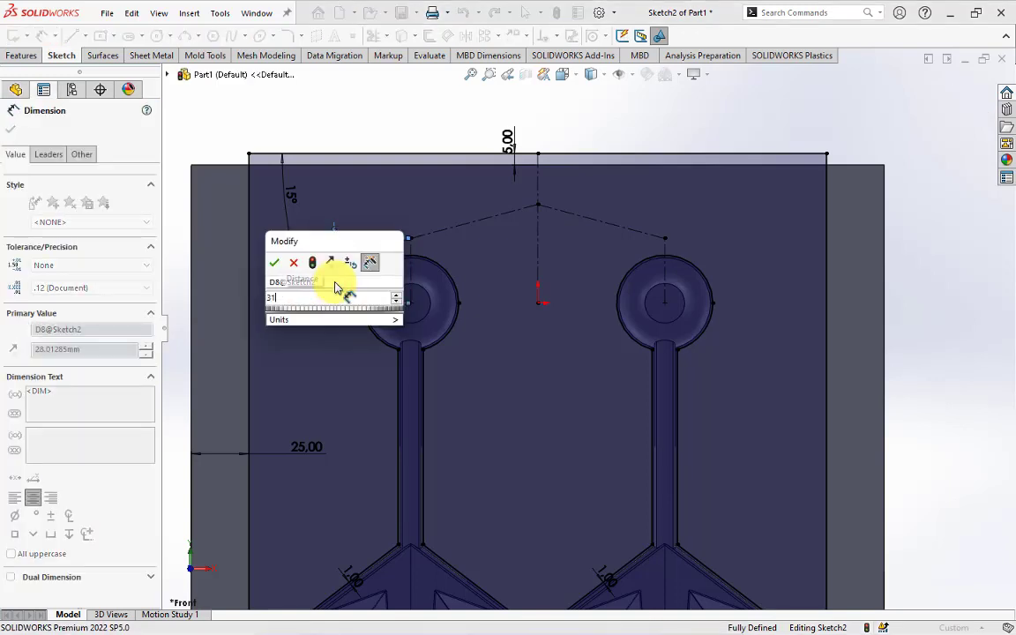
pyautogui.press('Return')
pyautogui.click(398, 113)
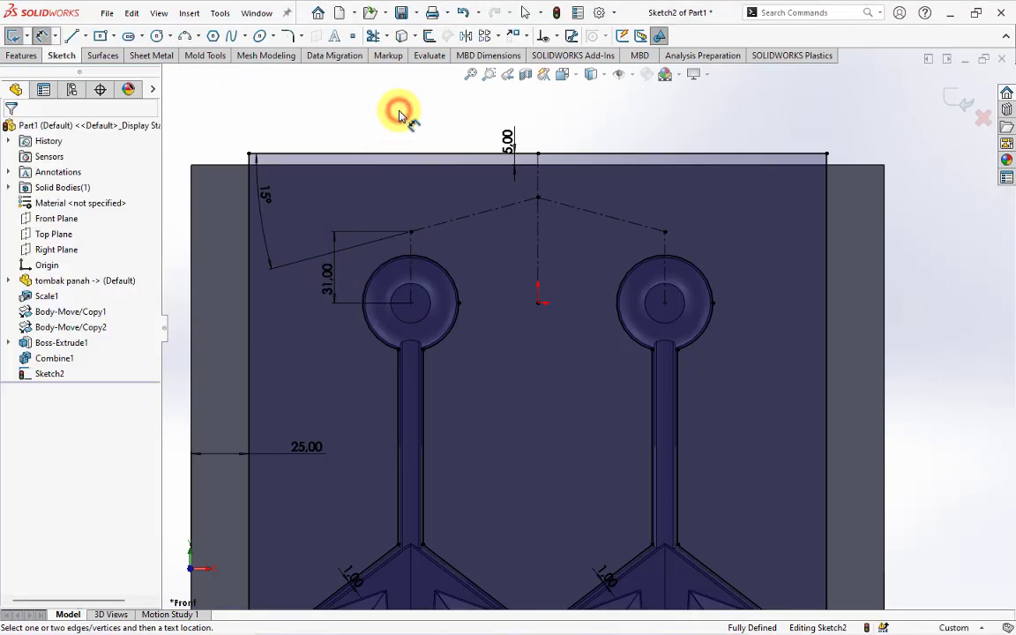
# - Offset the slanted runner and sprue centrelines 4.5 mm to both sides
pyautogui.click(430, 35)
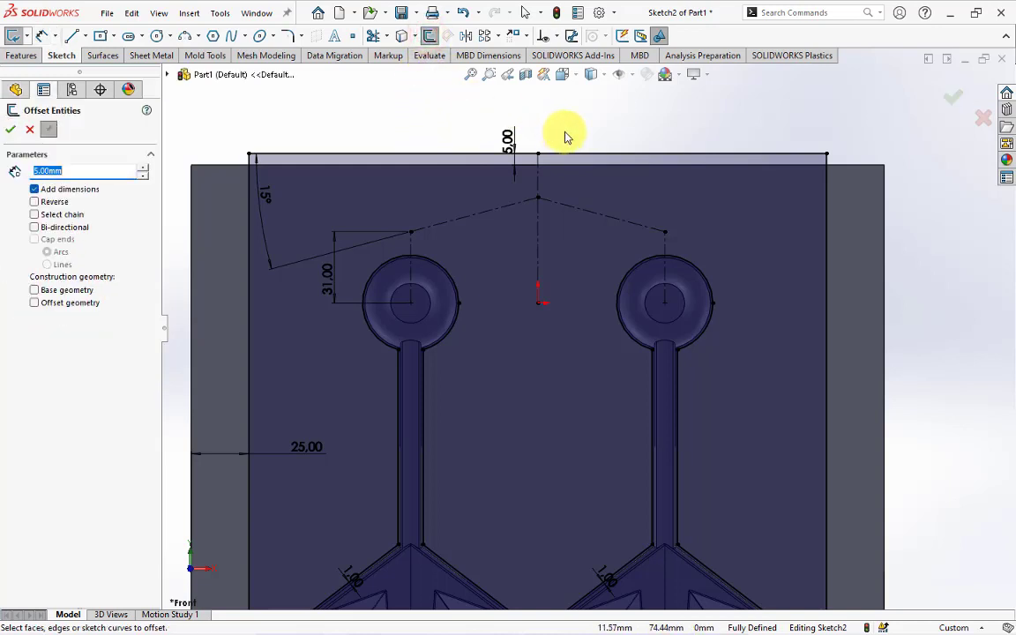
pyautogui.scroll(-1, 566, 137)
pyautogui.scroll(-1, 566, 136)
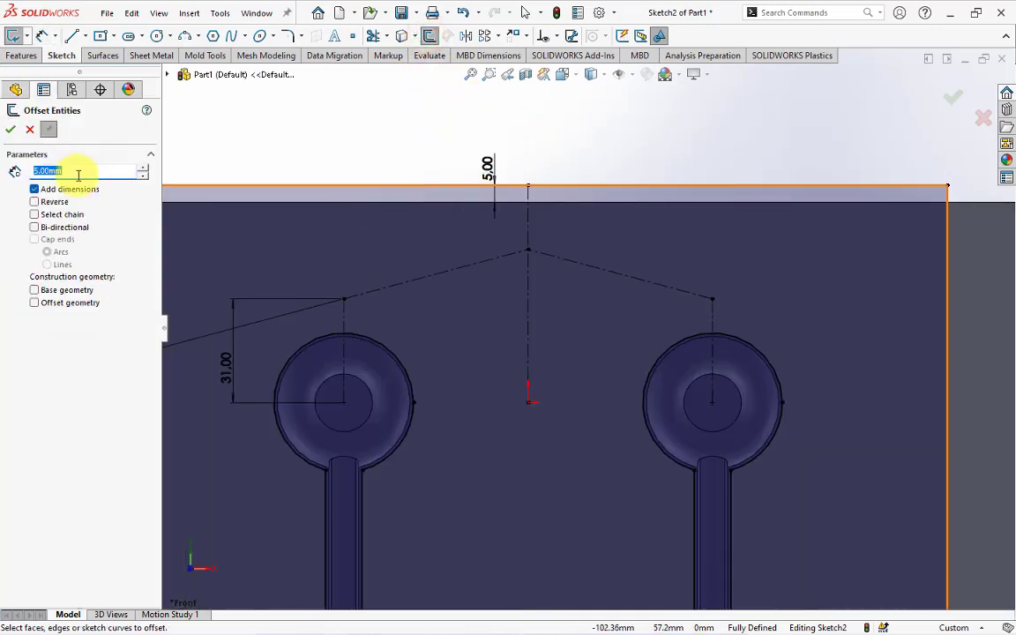
pyautogui.write('4.')
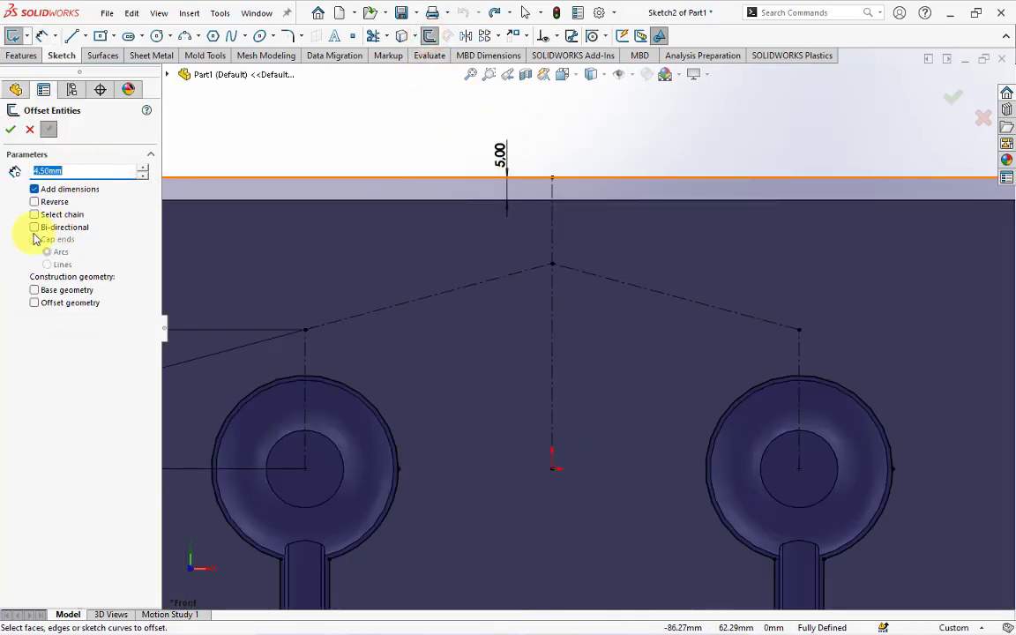
pyautogui.click(463, 291)
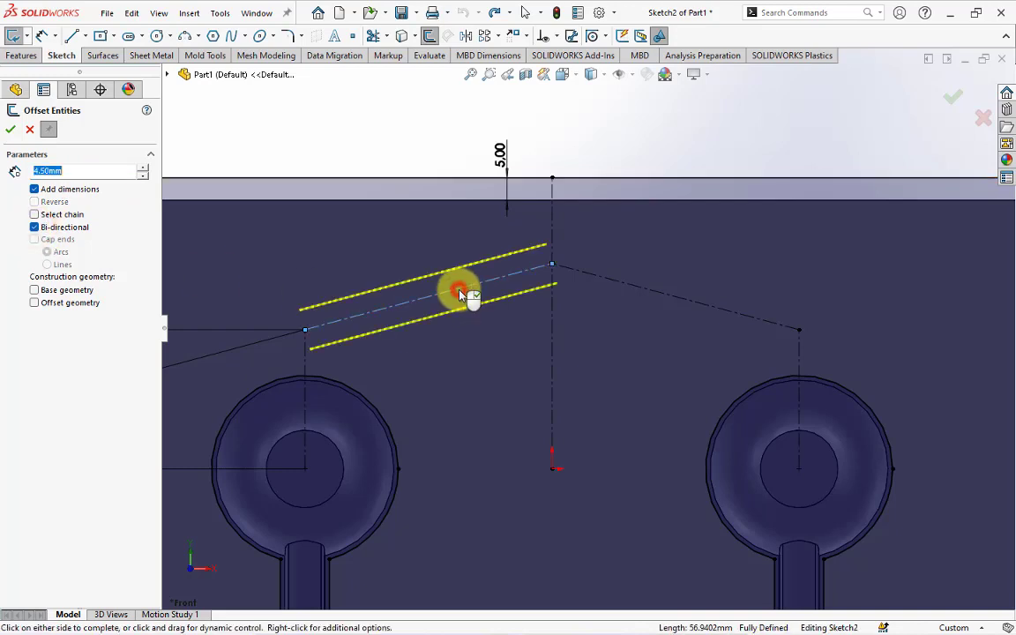
pyautogui.click(620, 283)
pyautogui.click(551, 226)
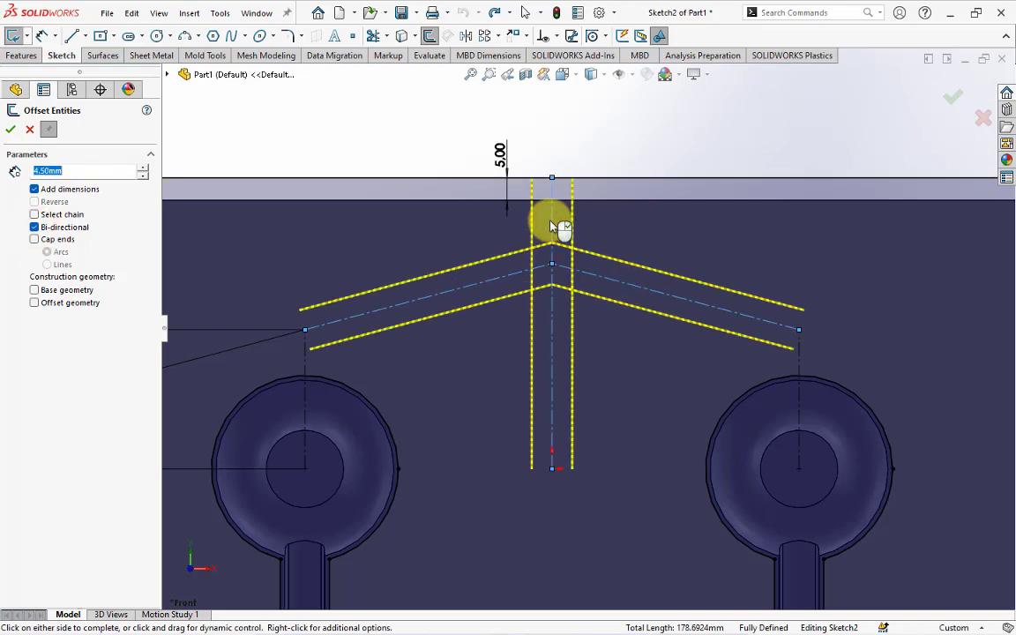
pyautogui.click(10, 130)
pyautogui.write('3.5')
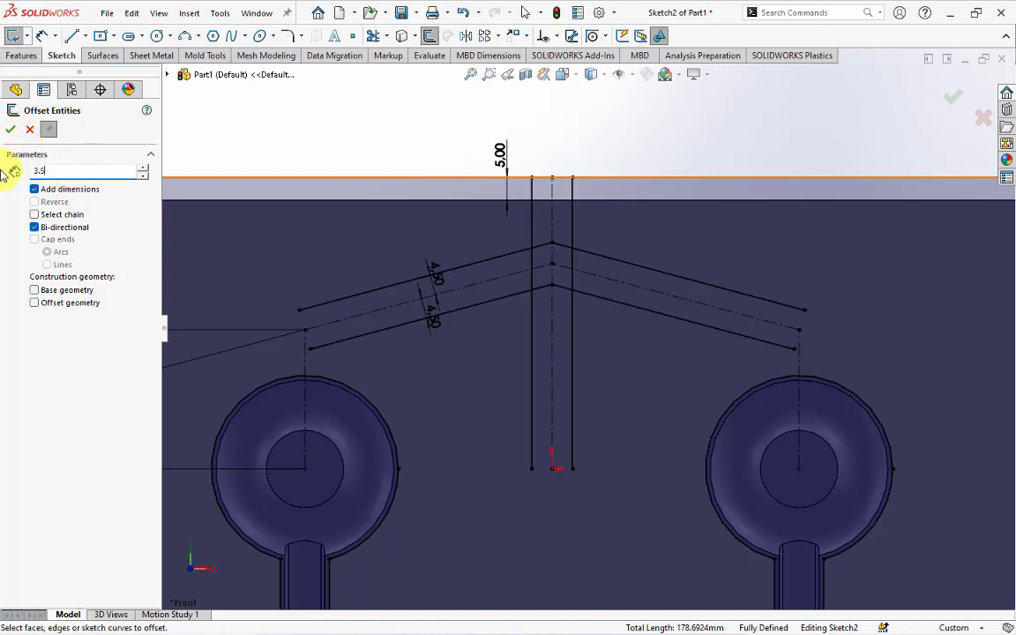
# - Offset the left and right gate centrelines 3.5 mm to both sides
pyautogui.click(304, 399)
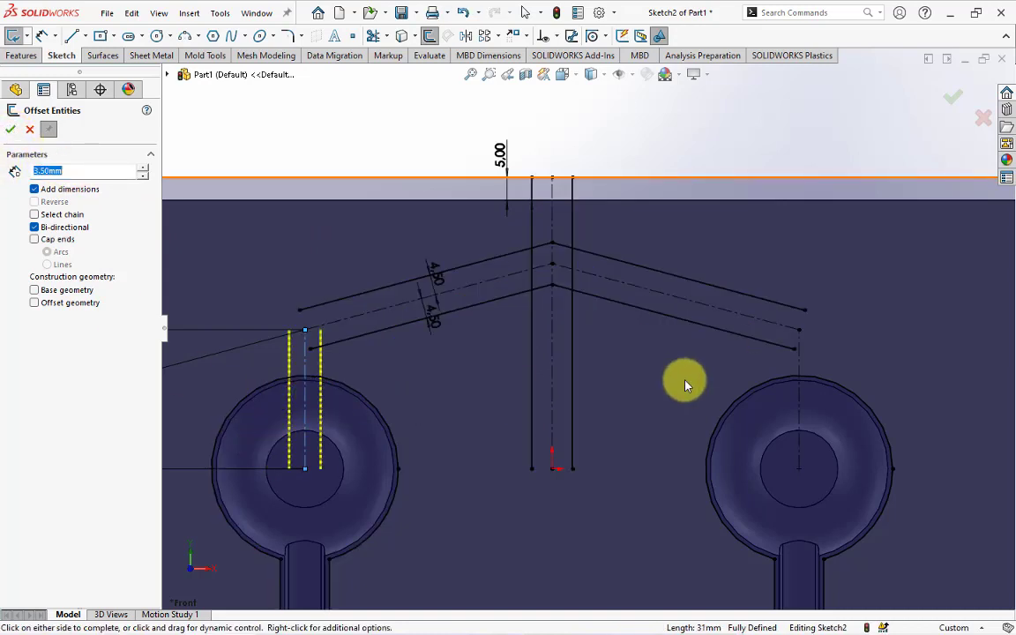
pyautogui.click(799, 388)
pyautogui.click(799, 388)
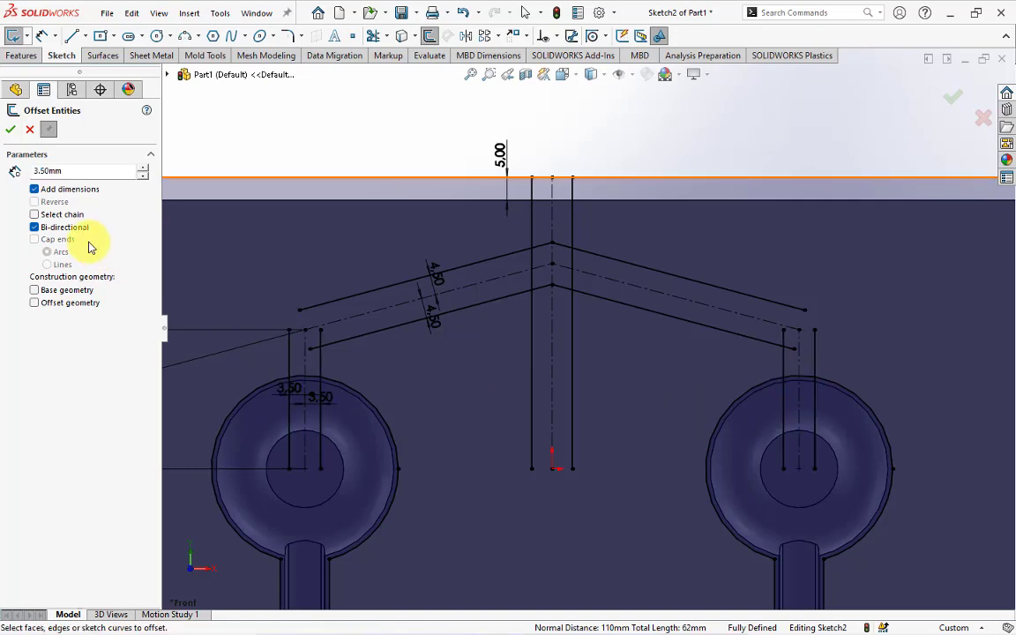
pyautogui.click(10, 130)
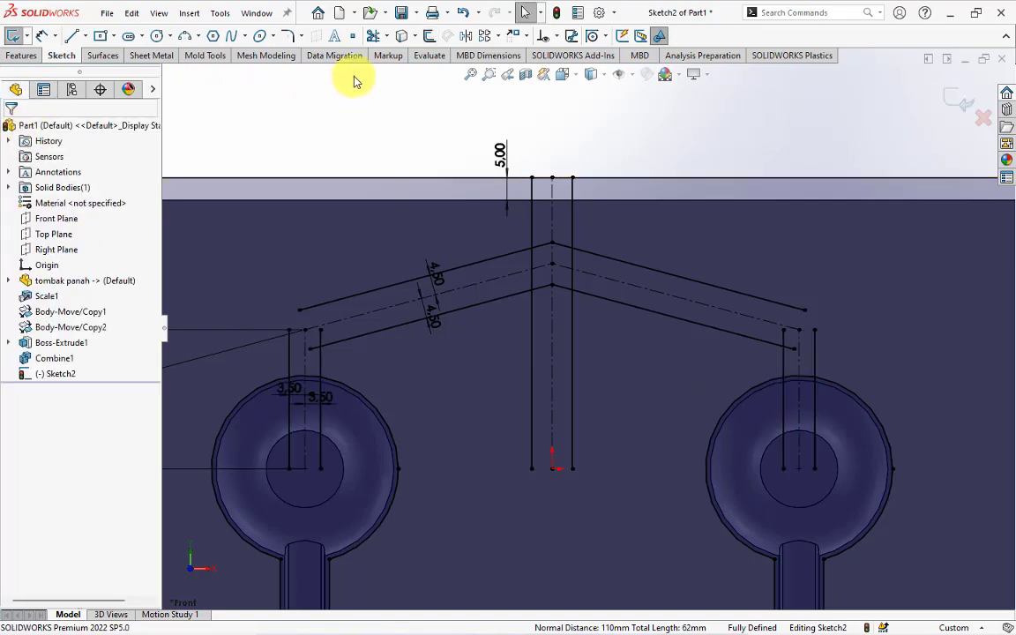
# - Trim the gate lines inside the left ring and the leftover lower gate pieces
pyautogui.click(374, 36)
pyautogui.scroll(-2, 537, 345)
pyautogui.scroll(-2, 402, 369)
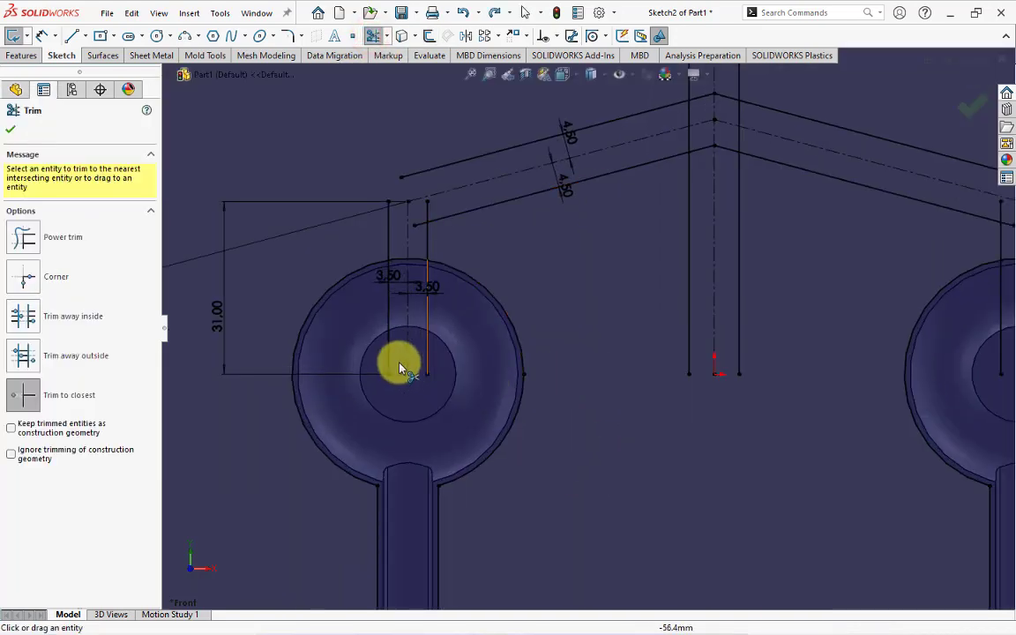
pyautogui.click(430, 355)
pyautogui.click(417, 260)
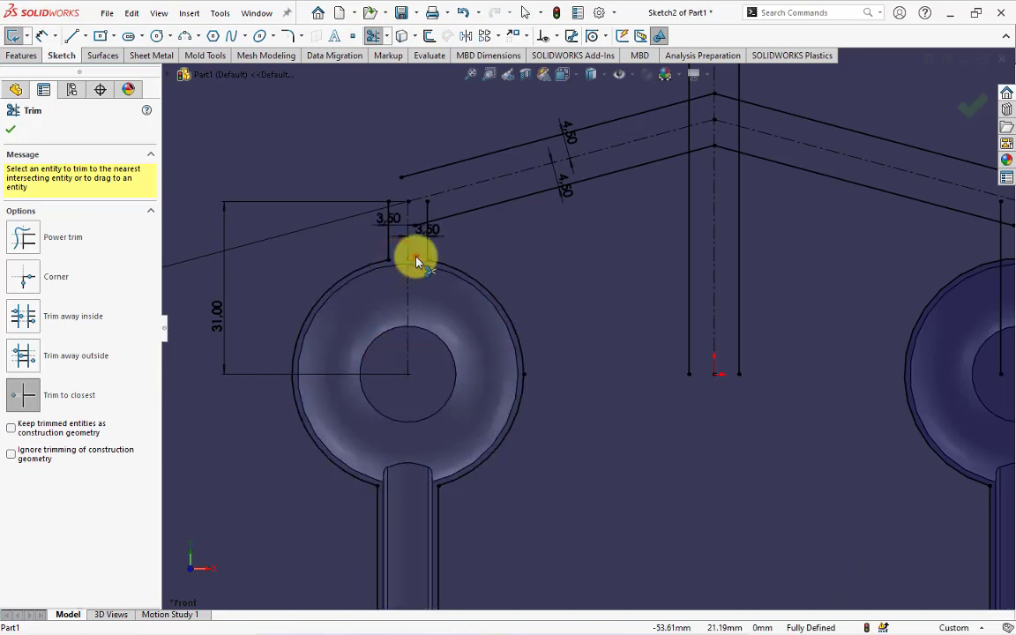
pyautogui.click(740, 346)
pyautogui.scroll(2, 719, 291)
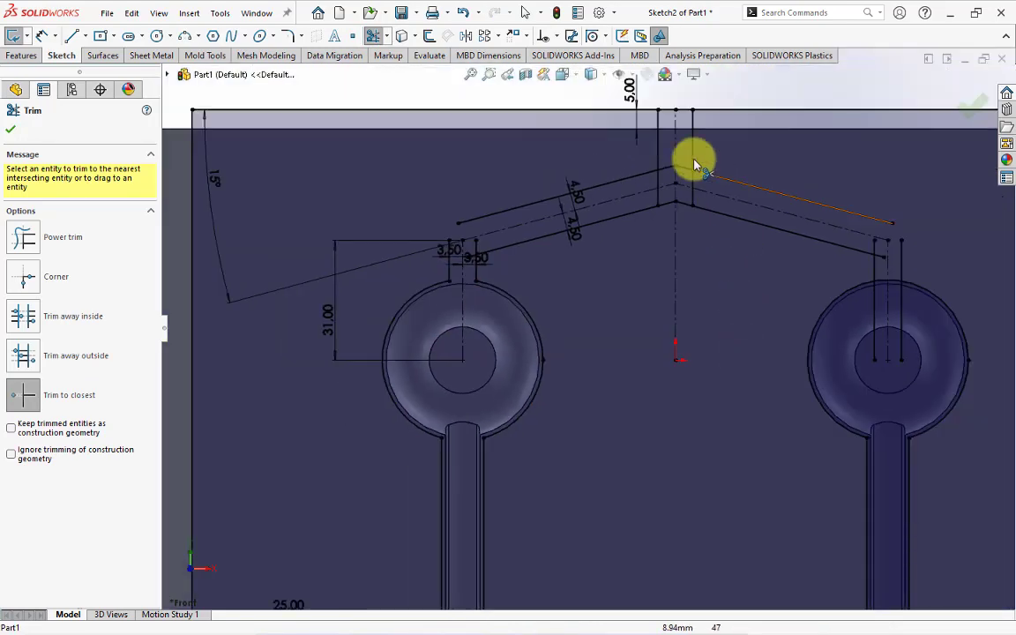
pyautogui.scroll(-2, 692, 158)
# - Trim the sprue and runner stubs at the apex and the gate lines inside the right ring
pyautogui.click(636, 221)
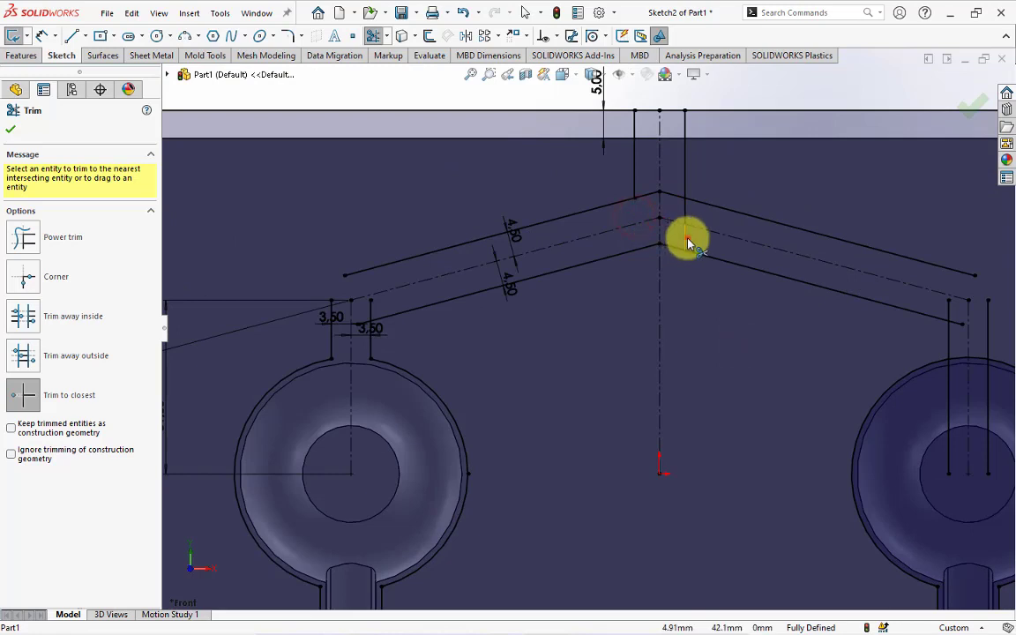
pyautogui.click(687, 217)
pyautogui.click(653, 196)
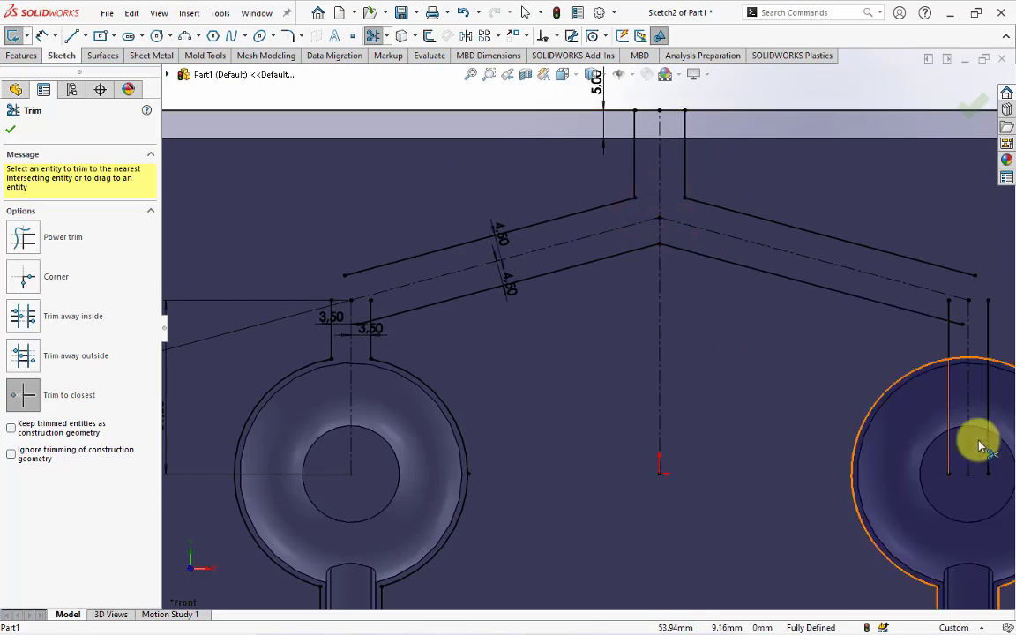
pyautogui.click(986, 436)
pyautogui.click(951, 453)
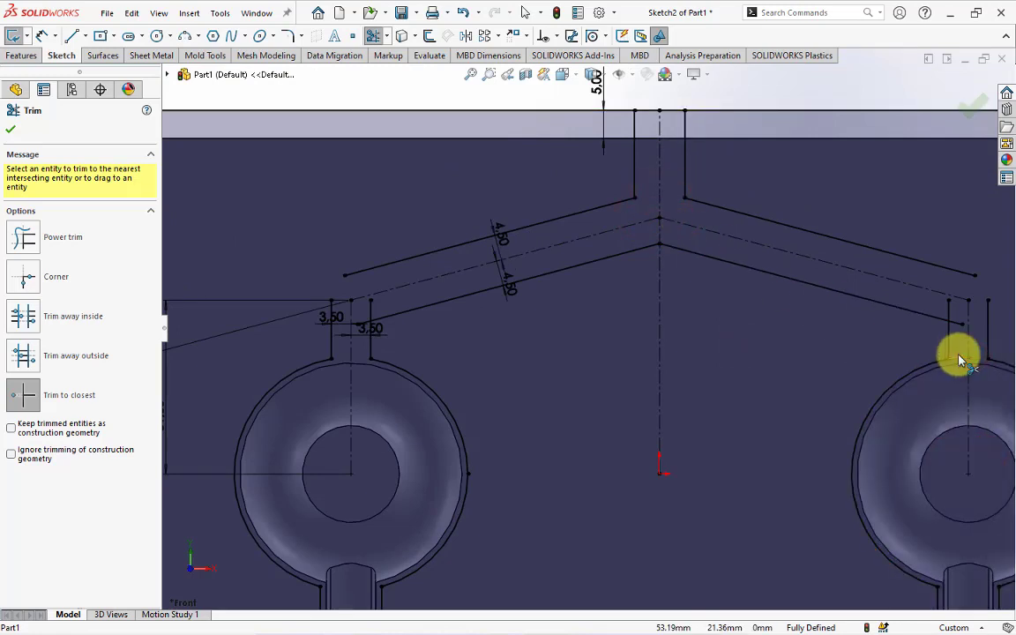
pyautogui.scroll(2, 589, 337)
pyautogui.click(12, 132)
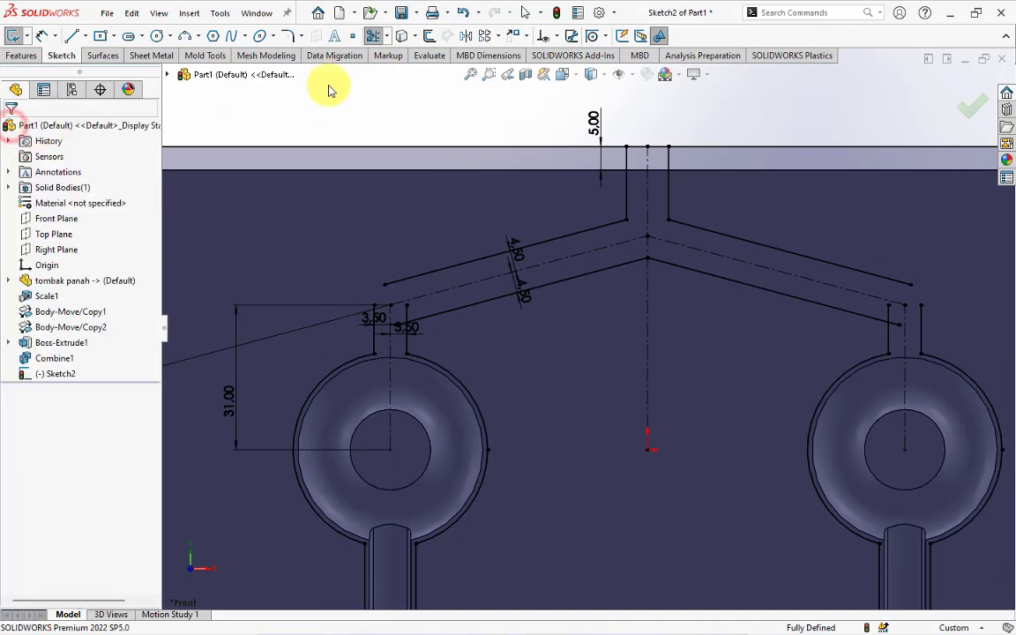
# - Fillet the left gate-to-runner corner, the apex underside and the right gate-to-runner corner at 1.5 mm
pyautogui.click(289, 35)
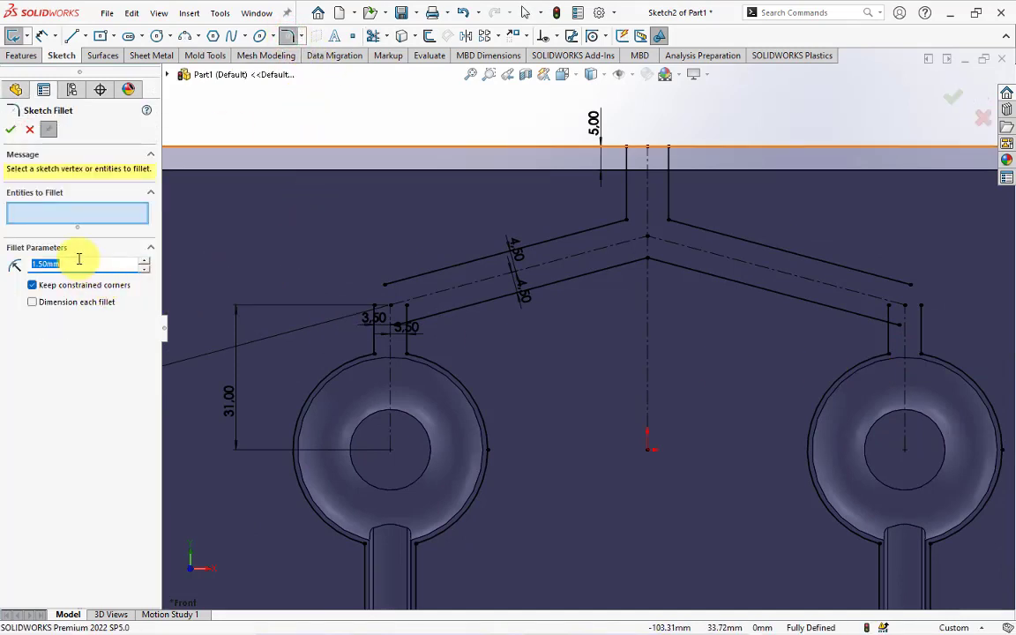
pyautogui.click(407, 342)
pyautogui.click(448, 314)
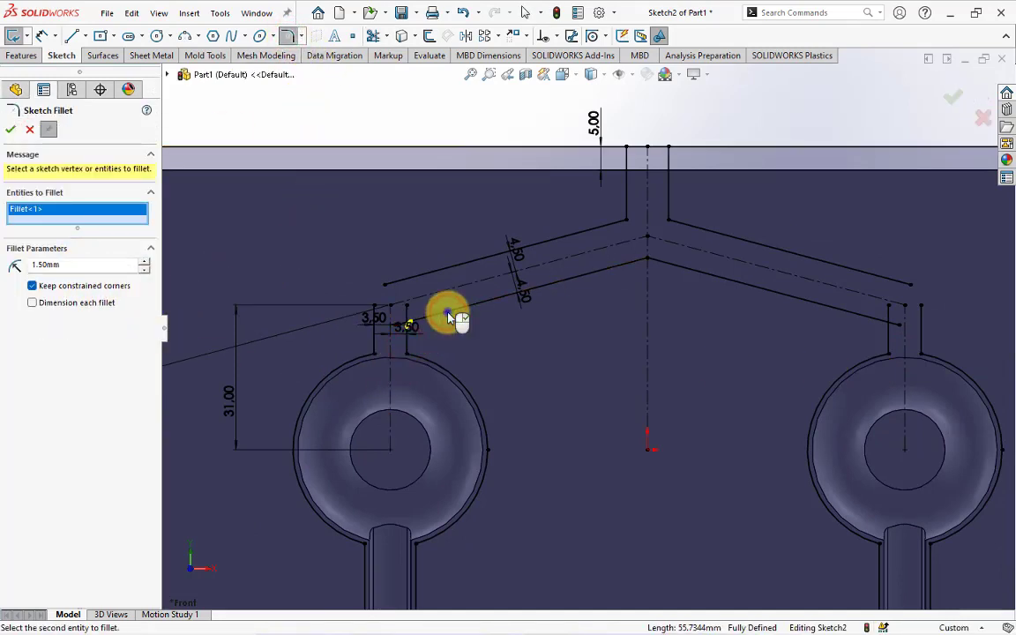
pyautogui.click(618, 266)
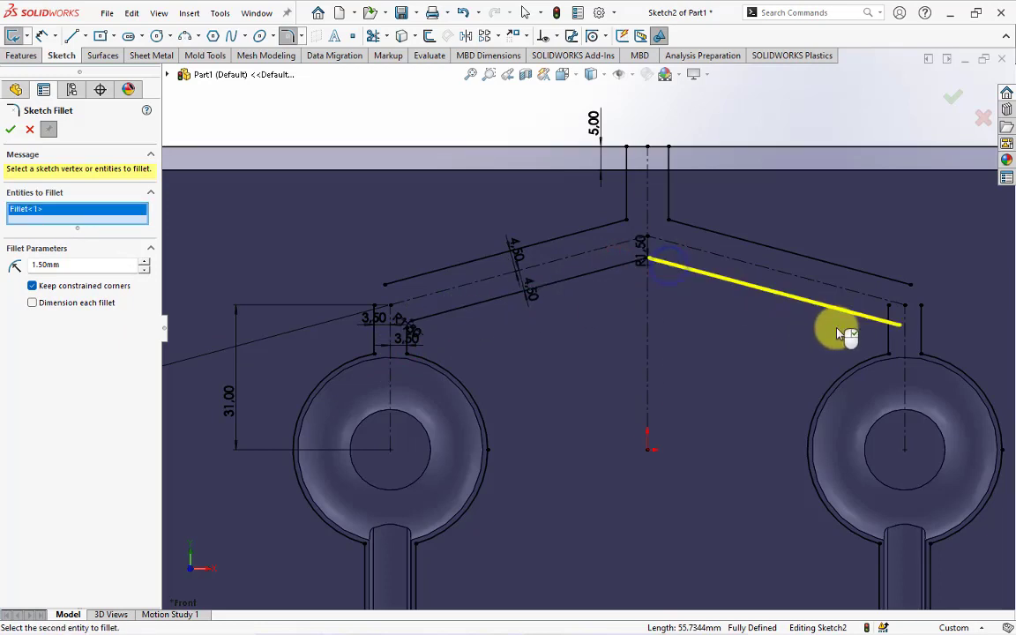
pyautogui.click(858, 321)
pyautogui.click(889, 335)
pyautogui.click(891, 336)
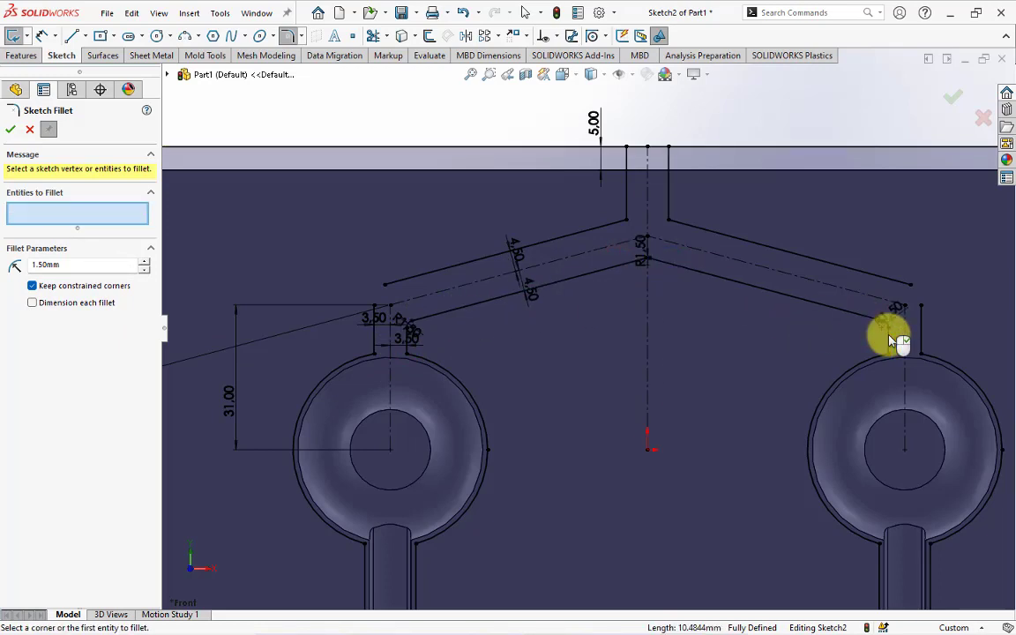
pyautogui.click(887, 352)
# - Fillet the gate-to-ring and ring-to-handle corners on both kunai at 1.5 mm
pyautogui.click(940, 366)
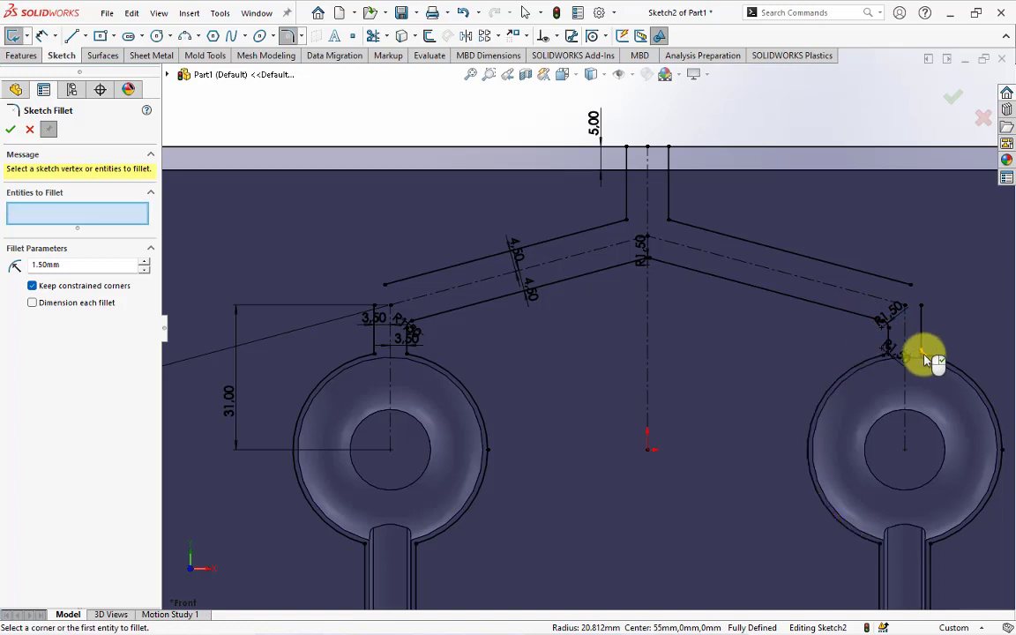
pyautogui.click(919, 351)
pyautogui.click(918, 550)
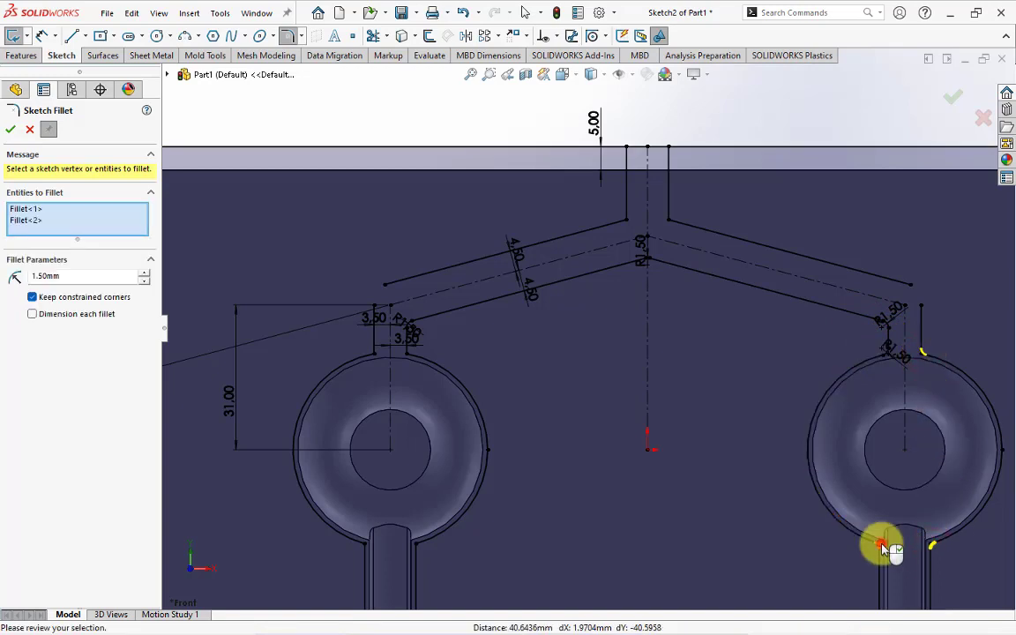
pyautogui.click(885, 548)
pyautogui.click(416, 545)
pyautogui.click(363, 546)
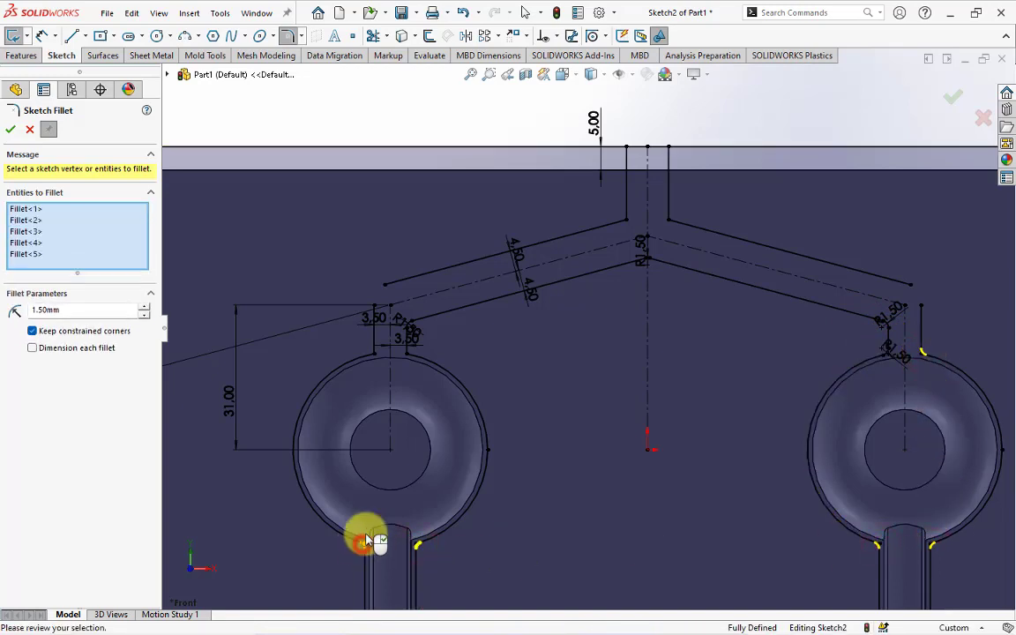
pyautogui.click(405, 355)
pyautogui.click(373, 356)
pyautogui.scroll(5, 374, 358)
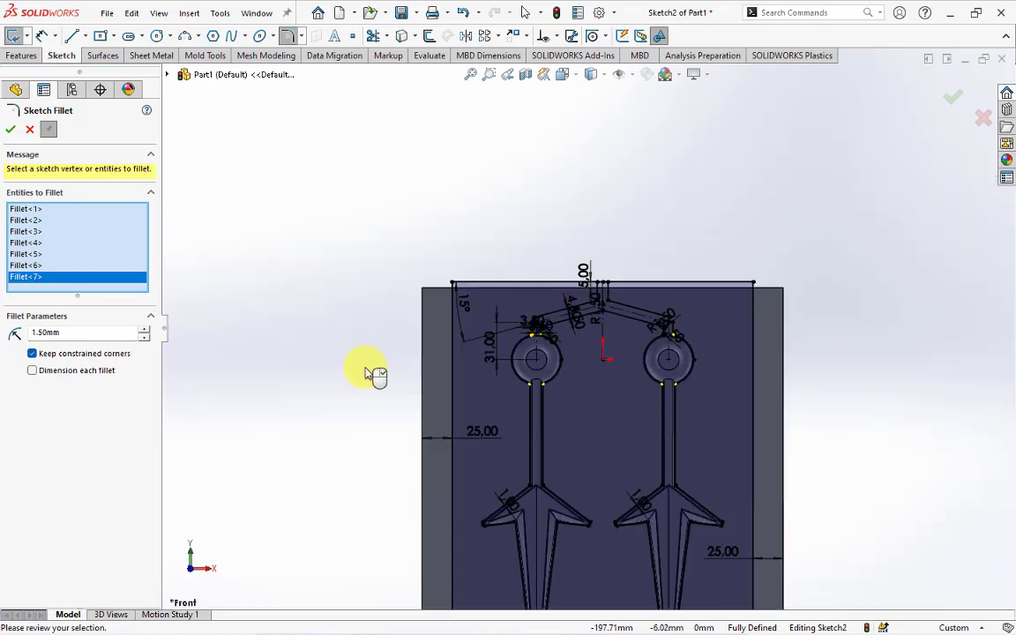
pyautogui.scroll(-4, 617, 437)
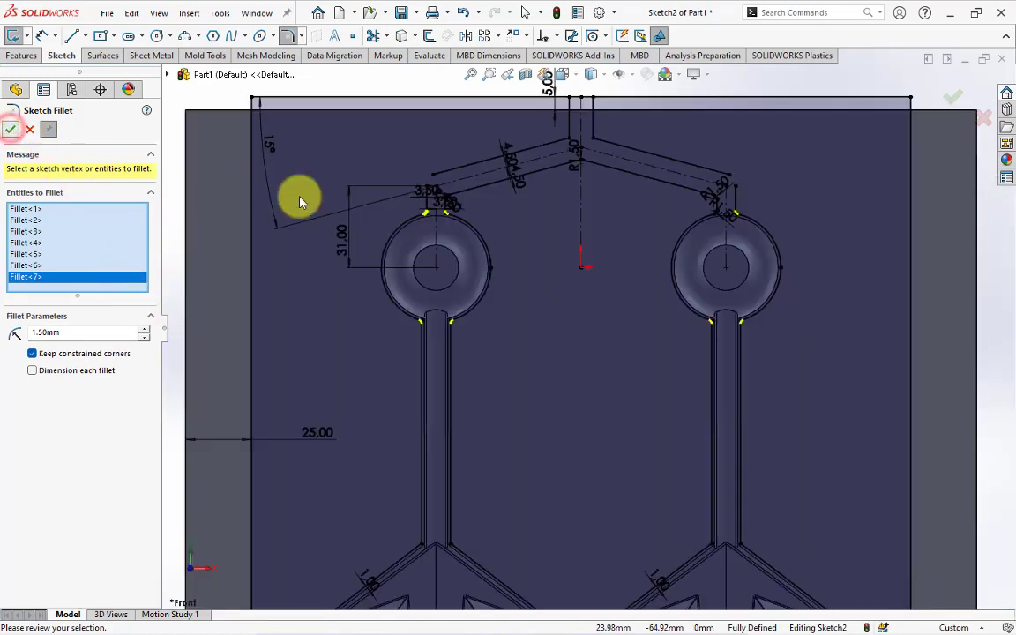
pyautogui.moveTo(81, 263); pyautogui.dragTo(18, 269)
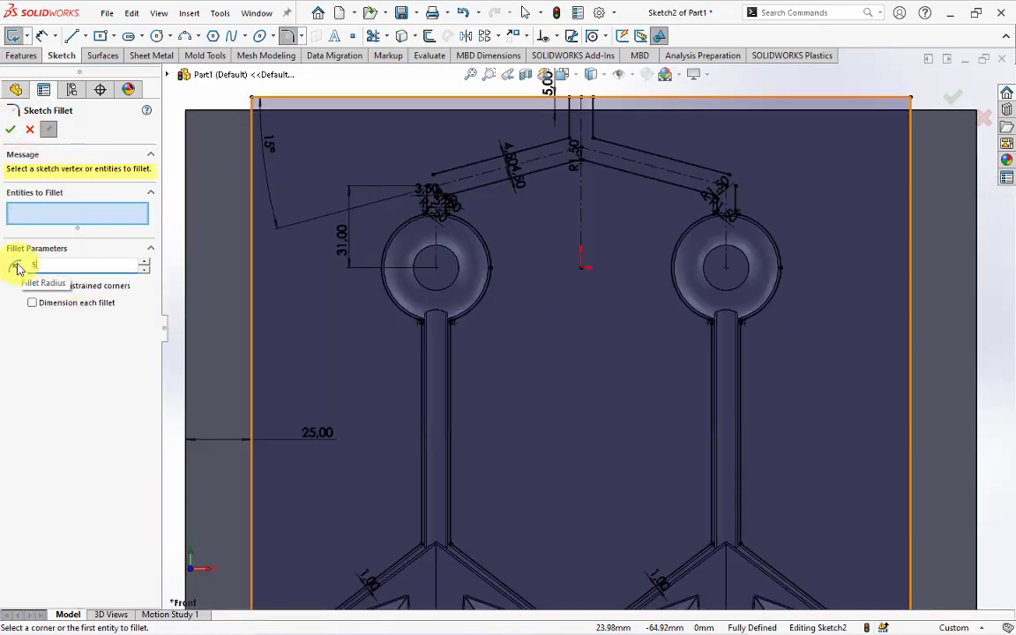
# - Round both sprue-to-runner corners at the apex with a 5 mm fillet
pyautogui.scroll(-4, 632, 138)
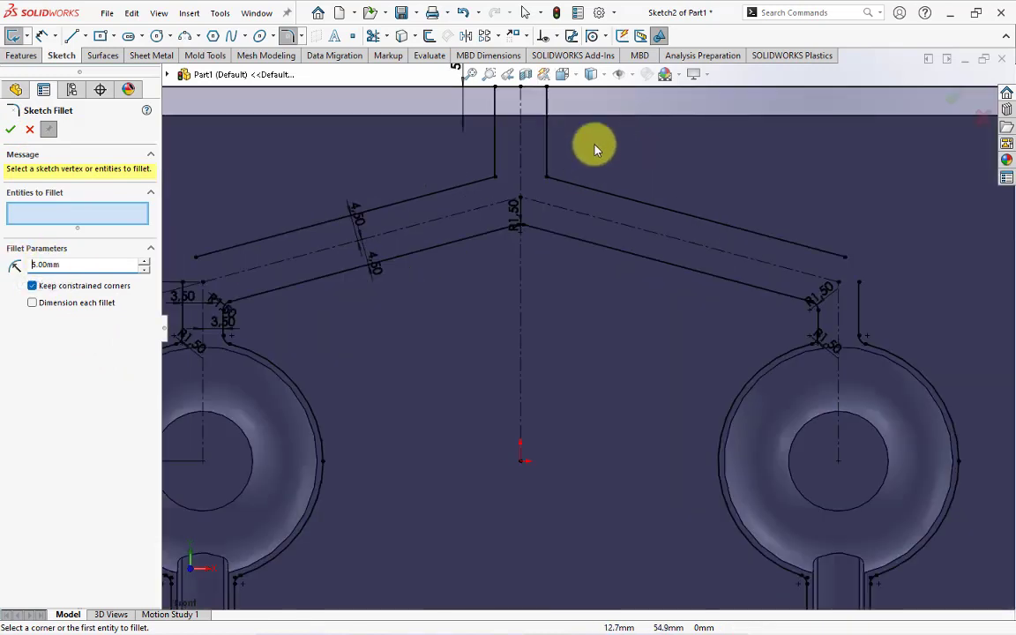
pyautogui.click(549, 174)
pyautogui.click(494, 178)
pyautogui.press('Return')
# - Fillet the left and right outer runner bends at 8.50 mm
pyautogui.scroll(3, 494, 231)
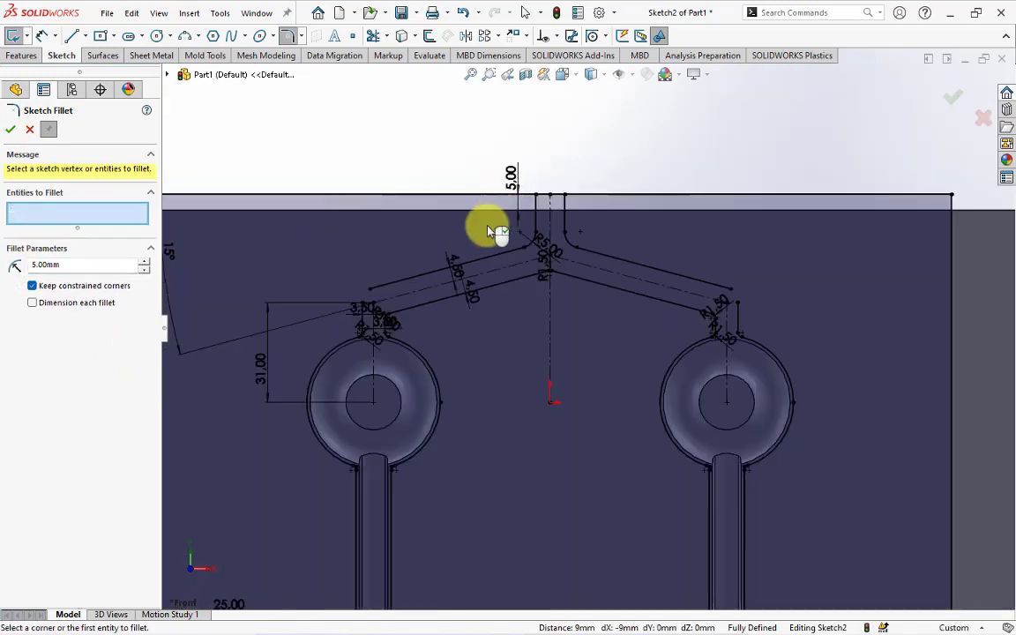
pyautogui.write('.5')
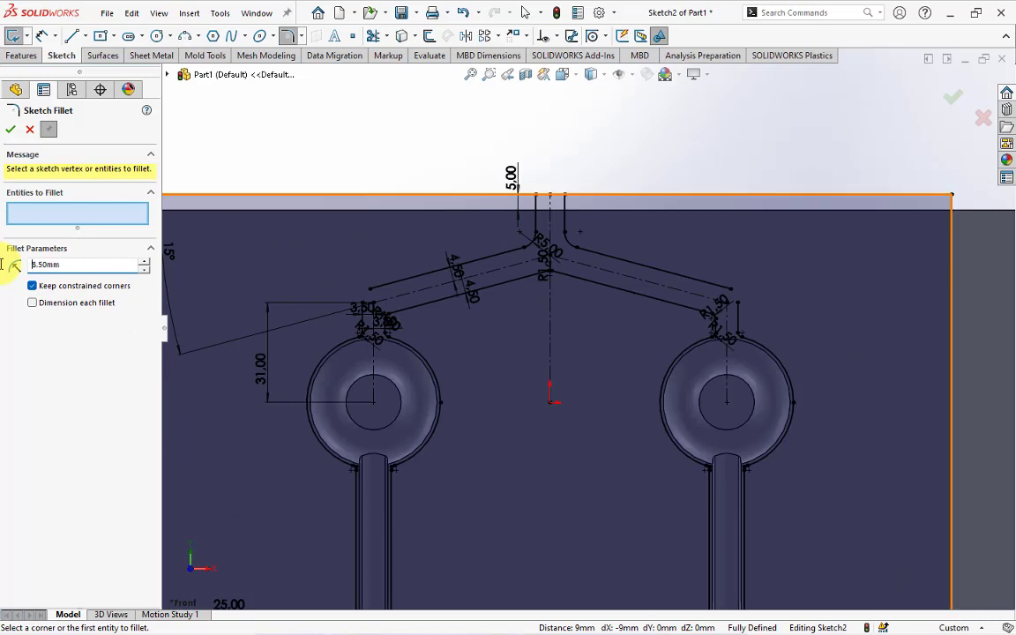
pyautogui.scroll(-2, 371, 340)
pyautogui.click(386, 296)
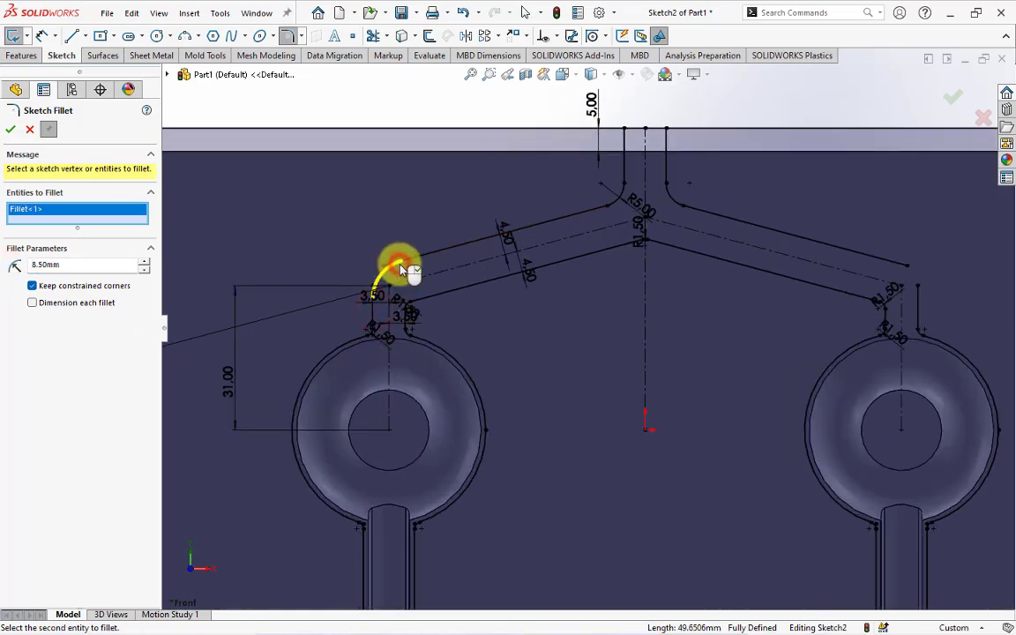
pyautogui.click(915, 300)
pyautogui.click(898, 266)
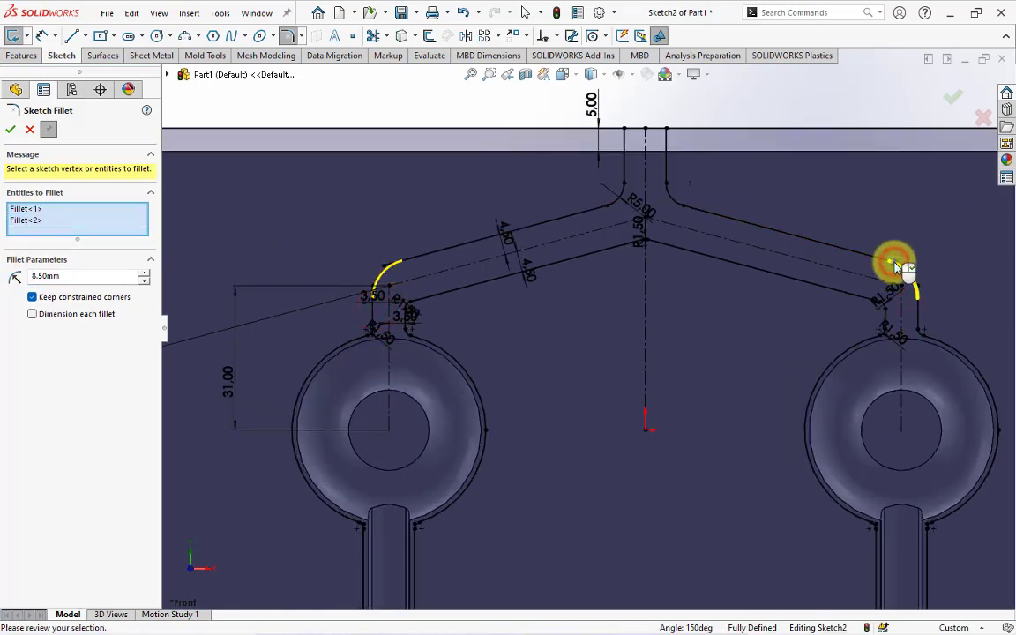
pyautogui.click(11, 129)
pyautogui.click(11, 129)
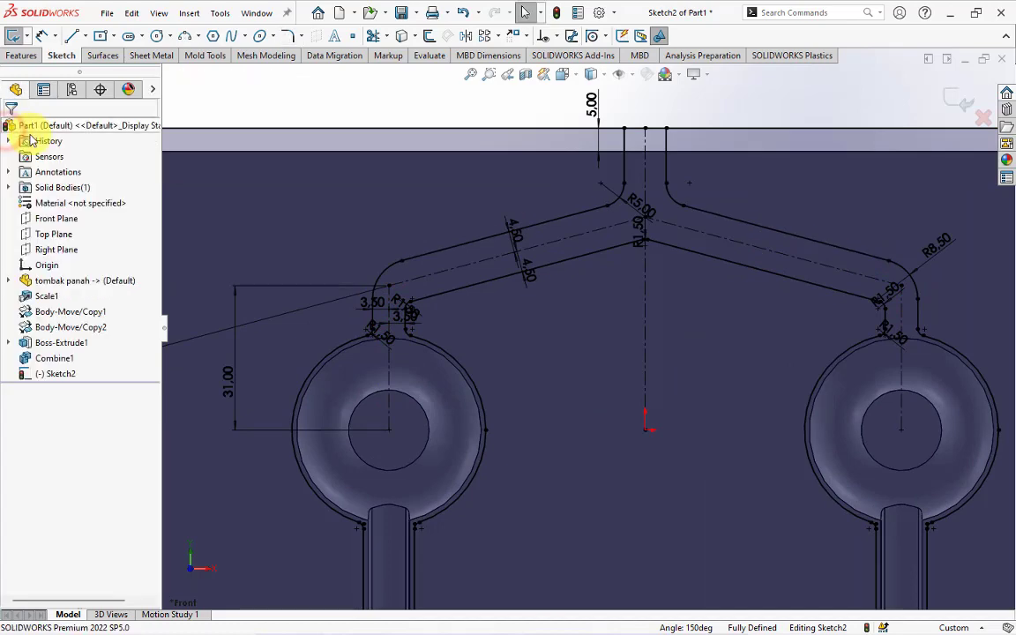
# - Trim the extra sprue-top line, accepting the relation loss, so the channel outline closes
pyautogui.click(373, 35)
pyautogui.click(642, 130)
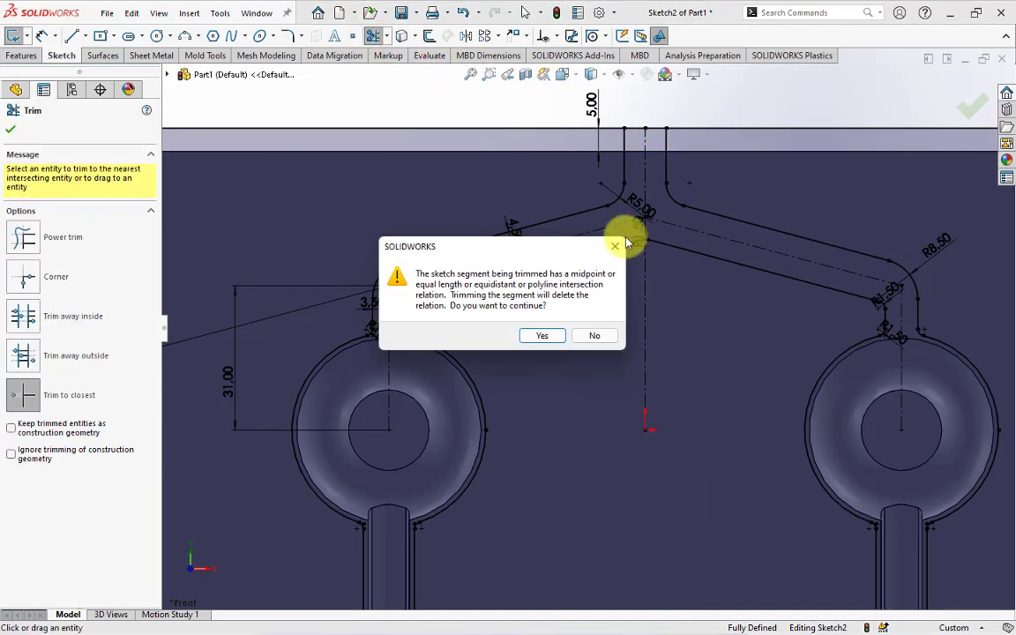
pyautogui.click(540, 333)
pyautogui.click(653, 133)
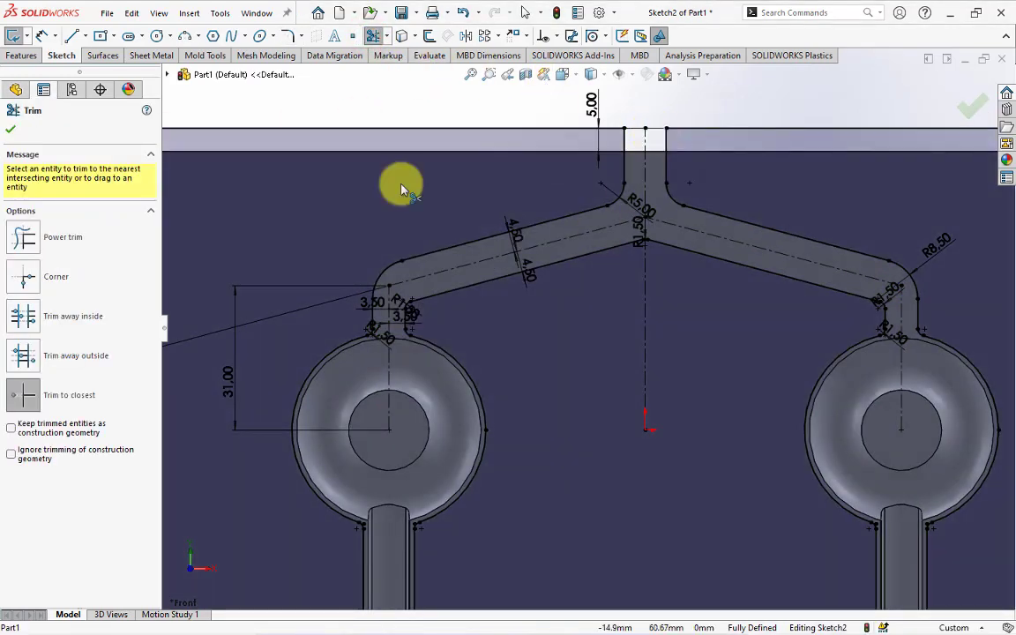
pyautogui.click(10, 129)
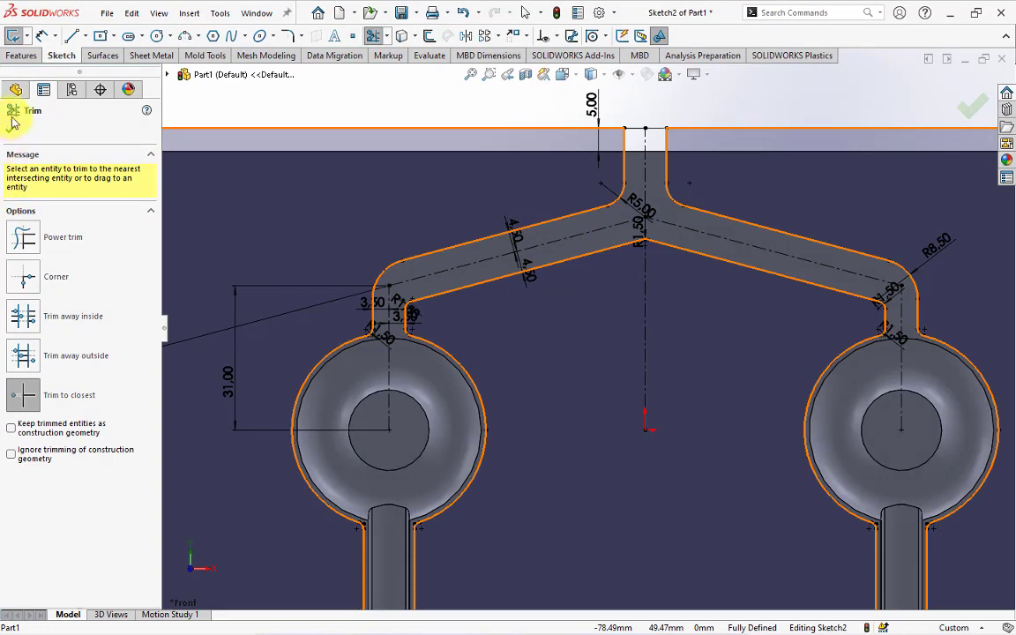
pyautogui.click(301, 38)
pyautogui.click(296, 68)
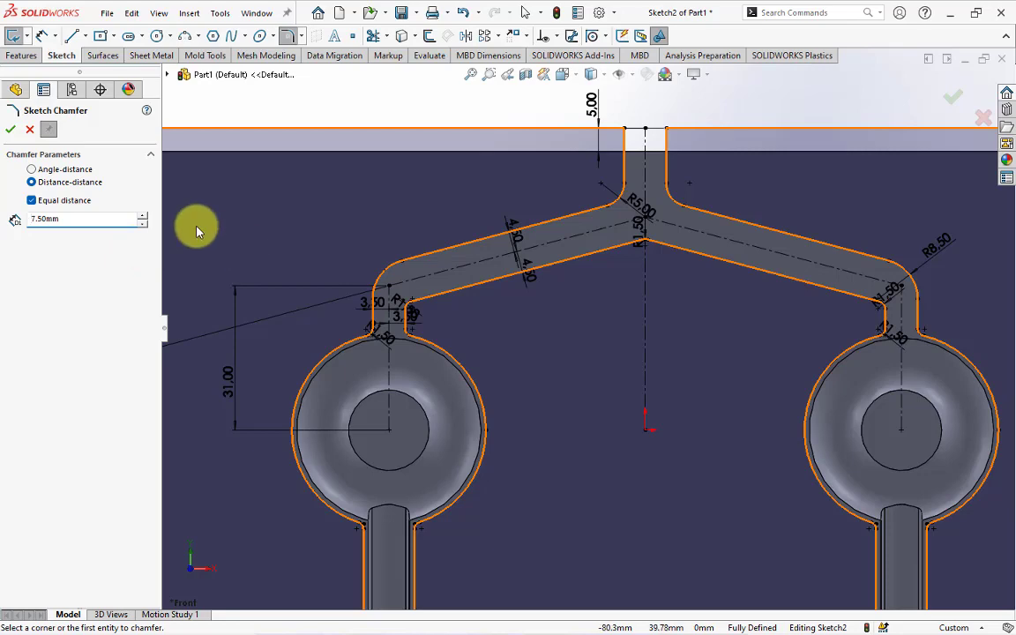
# - Chamfer both top corners of the sprue at 7.50 mm and 45°
pyautogui.click(623, 132)
pyautogui.click(667, 130)
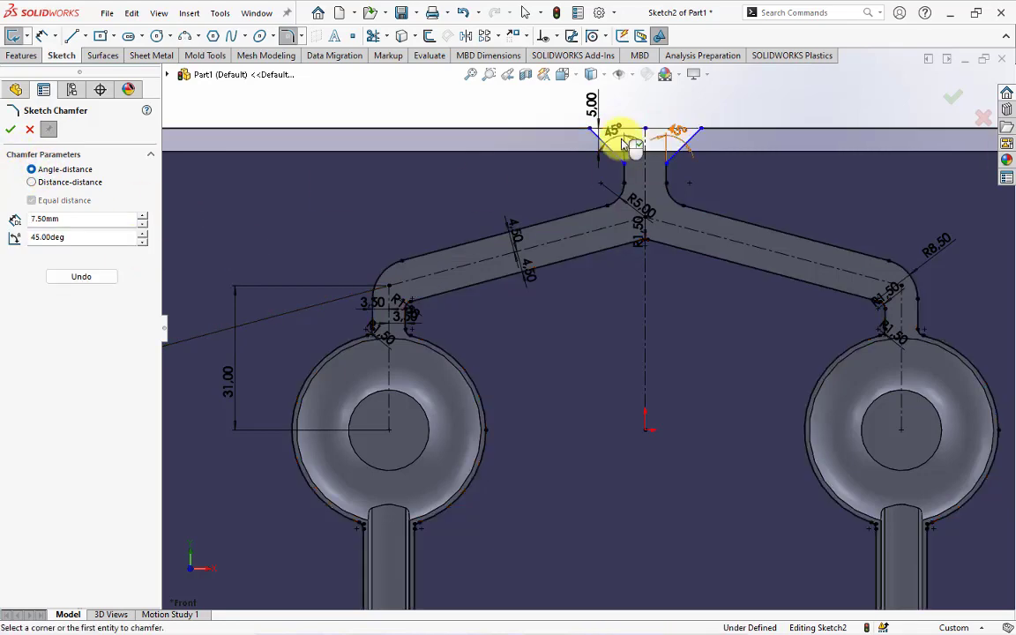
pyautogui.click(9, 133)
pyautogui.scroll(3, 447, 215)
pyautogui.scroll(2, 446, 216)
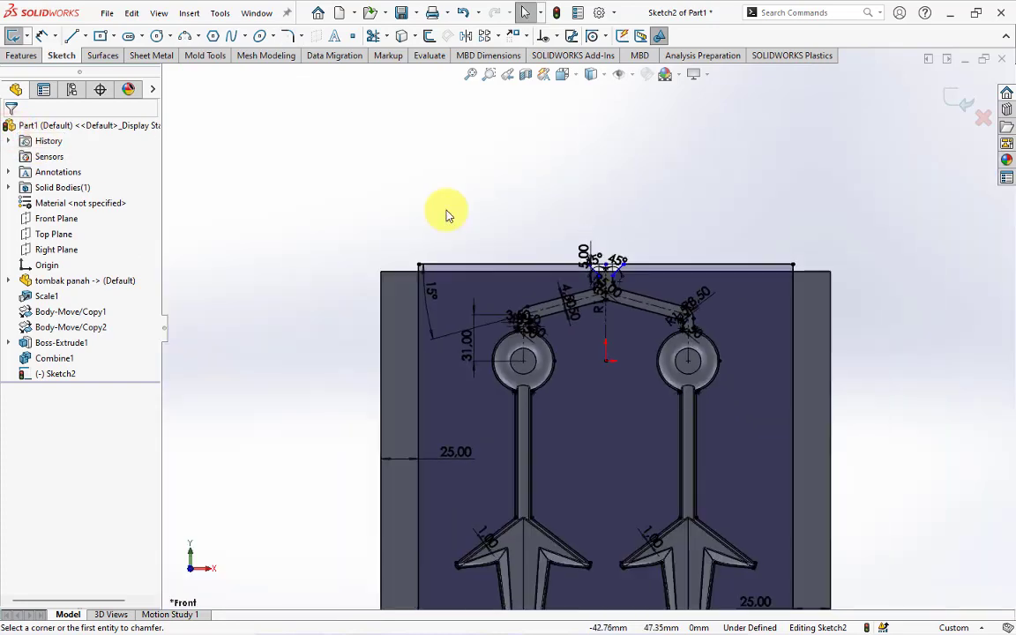
pyautogui.scroll(-5, 573, 388)
# - Offset each ring's inner circle by 1.00 mm, reversed, on both kunai
pyautogui.click(430, 36)
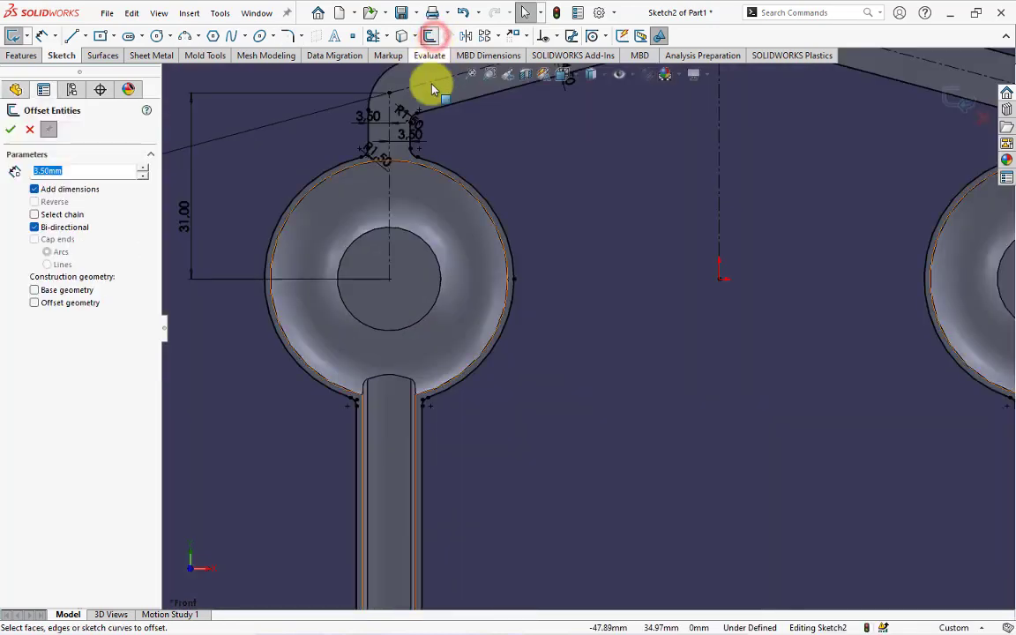
pyautogui.click(422, 196)
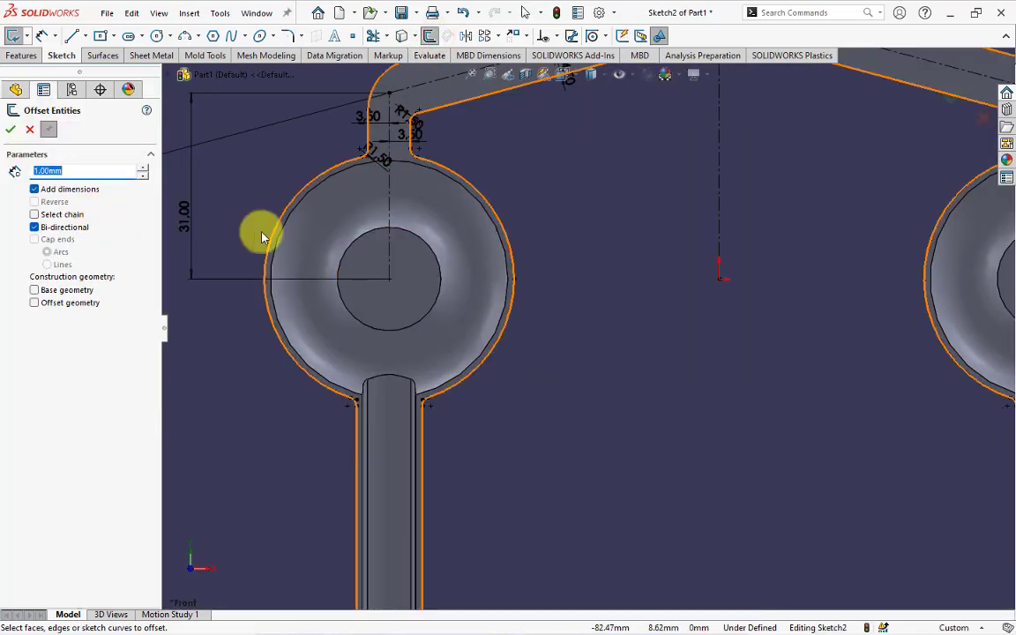
pyautogui.click(414, 234)
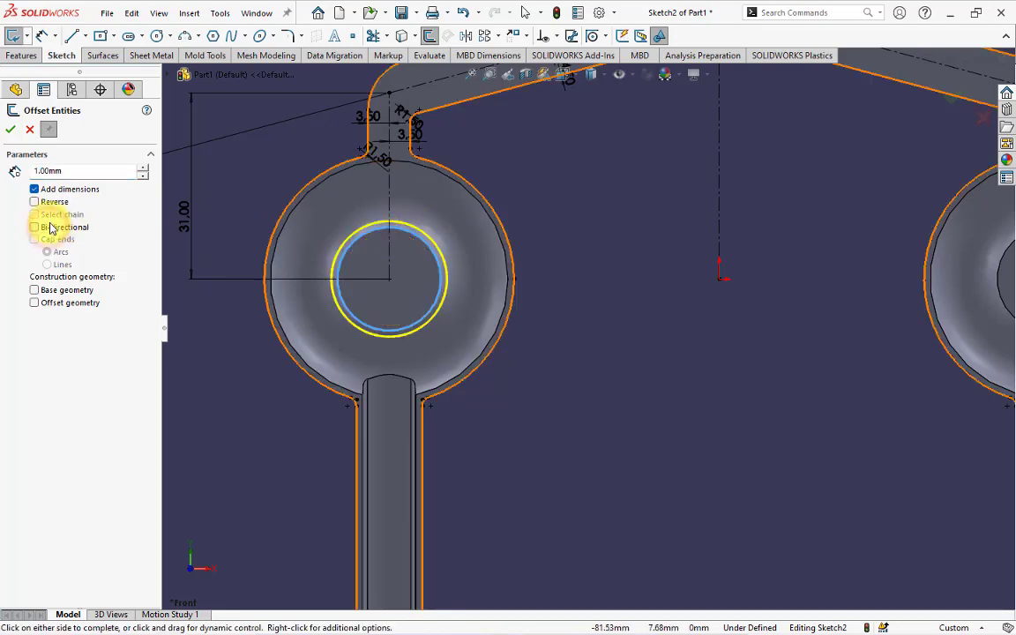
pyautogui.click(33, 201)
pyautogui.click(11, 129)
pyautogui.scroll(3, 618, 300)
pyautogui.scroll(-3, 882, 326)
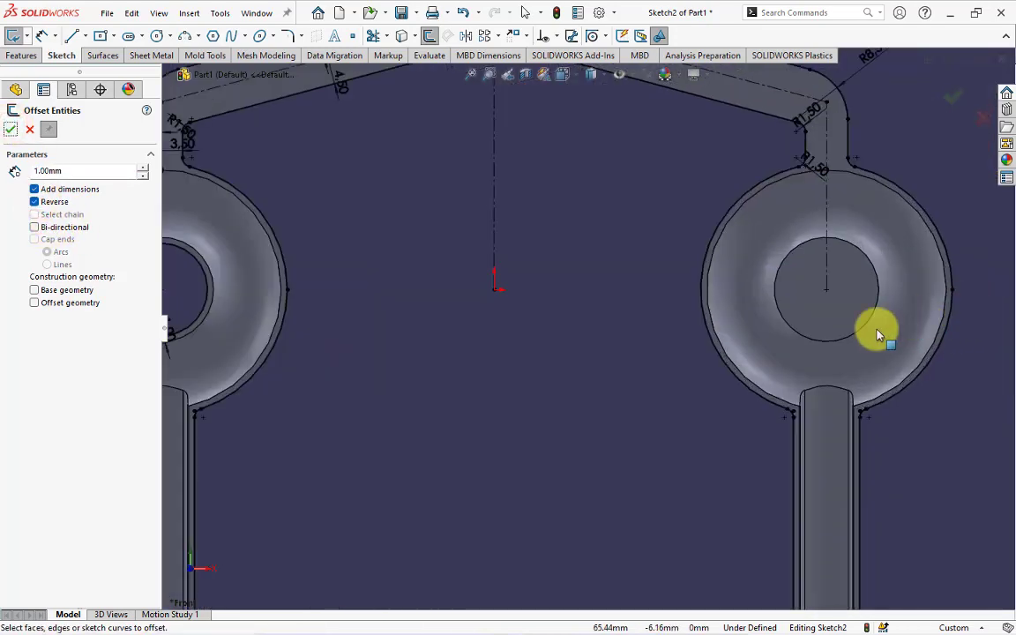
pyautogui.click(853, 336)
pyautogui.click(799, 336)
pyautogui.scroll(2, 735, 337)
pyautogui.scroll(3, 735, 336)
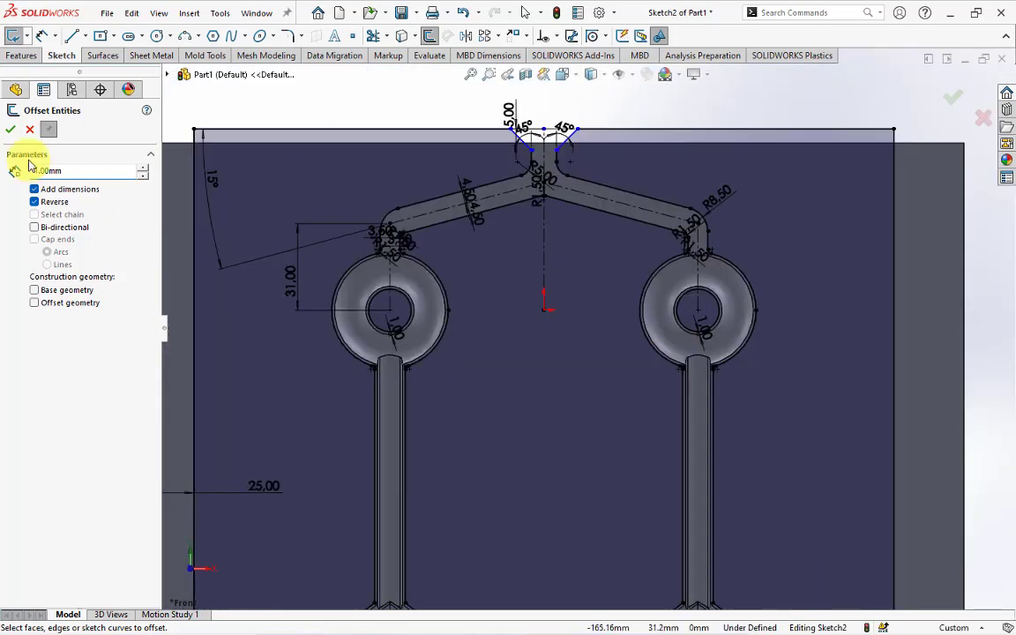
pyautogui.click(29, 129)
# - Extrude-cut the Sketch2 channel profile 3.00 mm blind into the block with a 45° draft
pyautogui.click(22, 55)
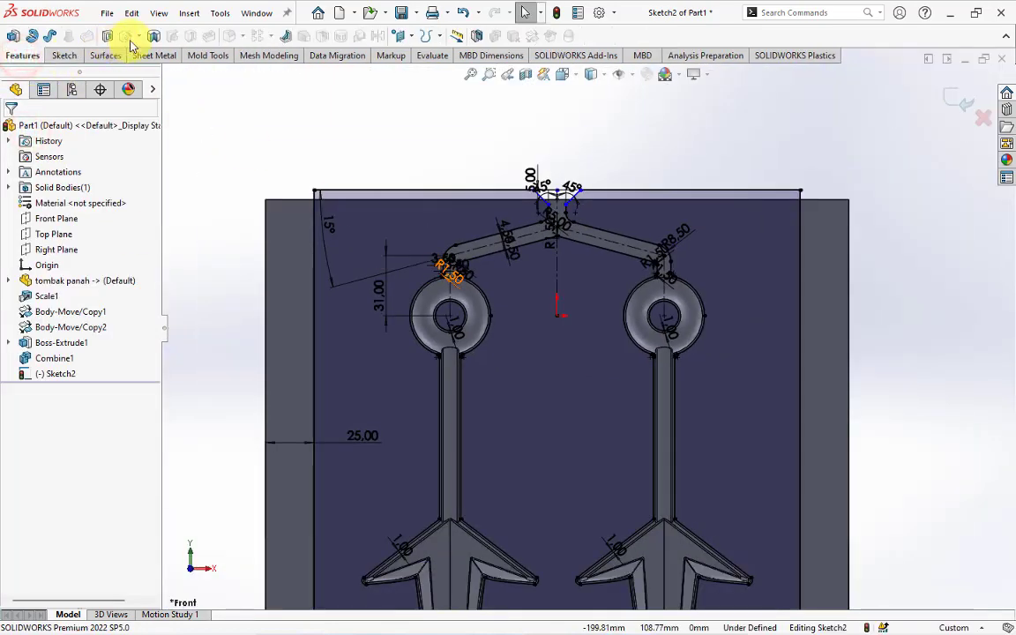
pyautogui.click(106, 40)
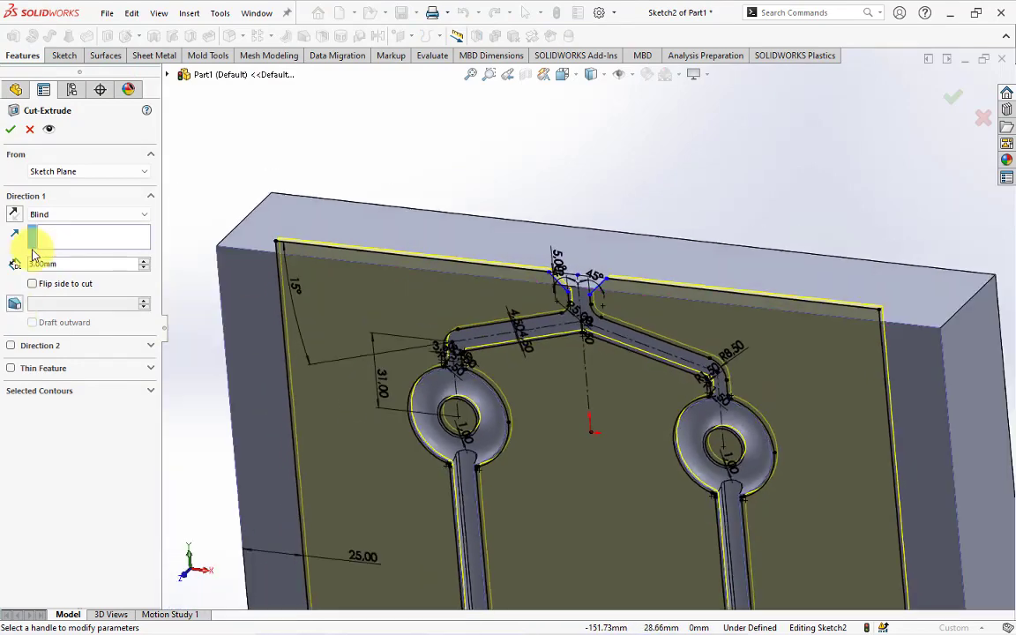
pyautogui.click(16, 304)
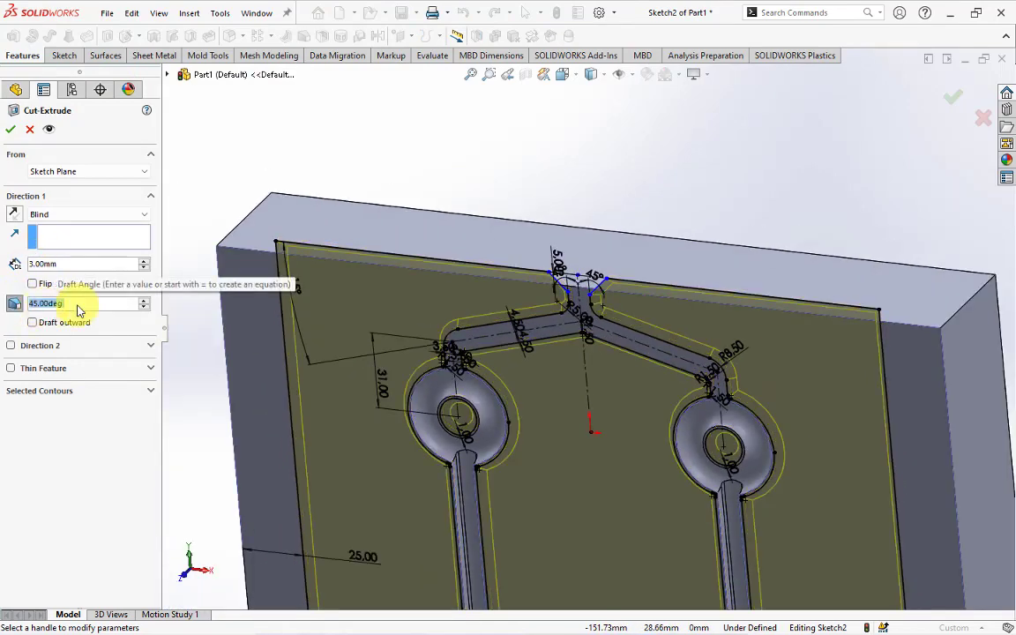
pyautogui.scroll(3, 459, 298)
pyautogui.moveTo(465, 290)
pyautogui.mouseDown(button='middle')
pyautogui.moveTo(563, 472)
pyautogui.moveTo(642, 469)
pyautogui.mouseUp(button='middle')
pyautogui.click(288, 209)
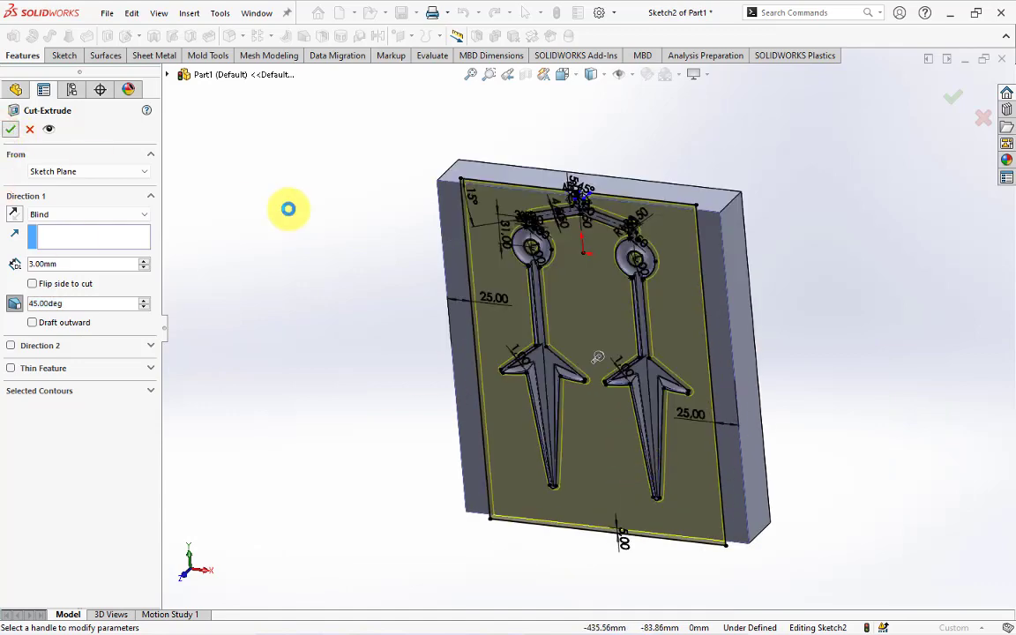
pyautogui.press('Return')
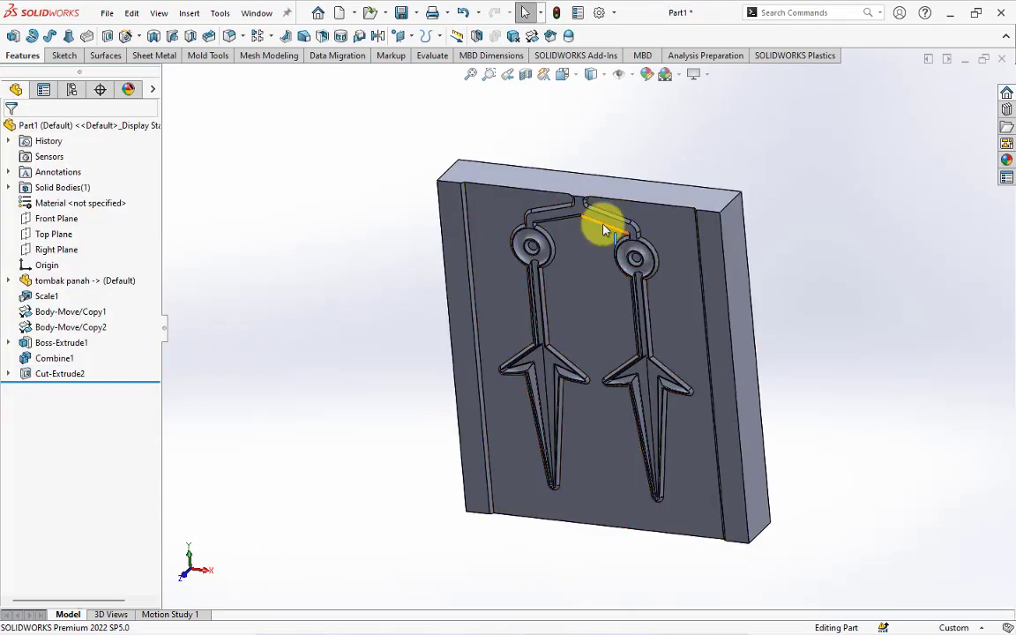
# - Sketch on the runner channel face, offsetting the upper-left channel edge by 4.50 mm
pyautogui.scroll(-5, 600, 230)
pyautogui.moveTo(600, 232); pyautogui.dragTo(613, 191, button='middle')
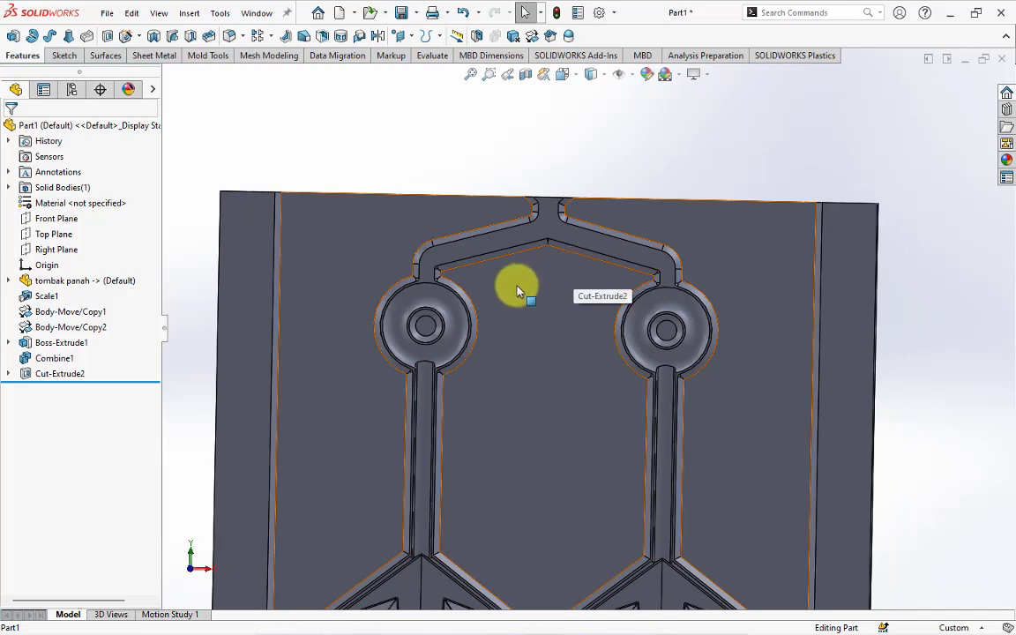
pyautogui.click(494, 232)
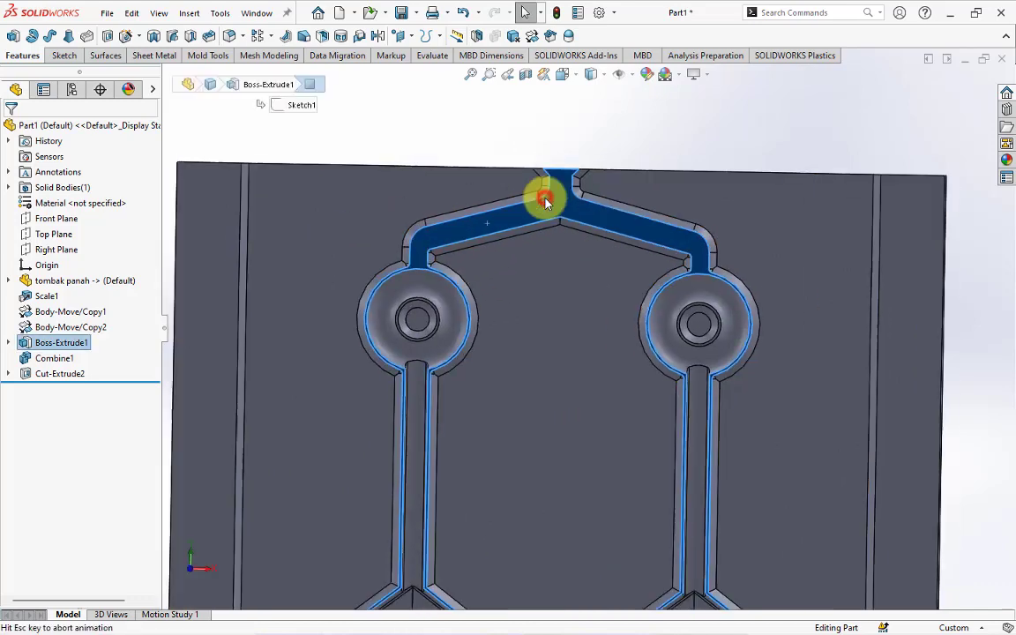
pyautogui.scroll(-5, 521, 152)
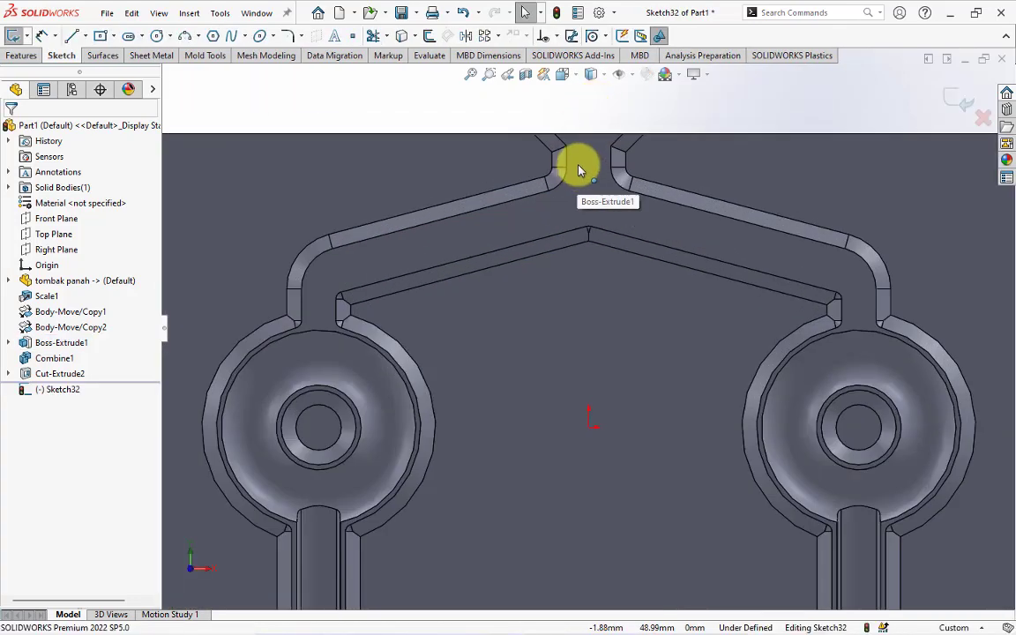
pyautogui.click(429, 35)
pyautogui.write('4.5')
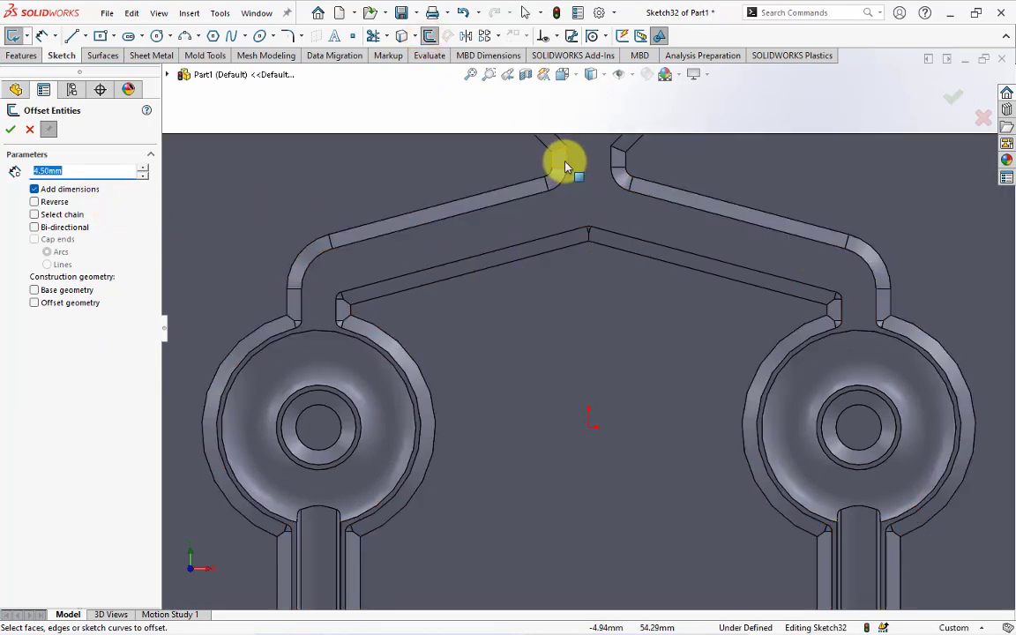
pyautogui.click(565, 166)
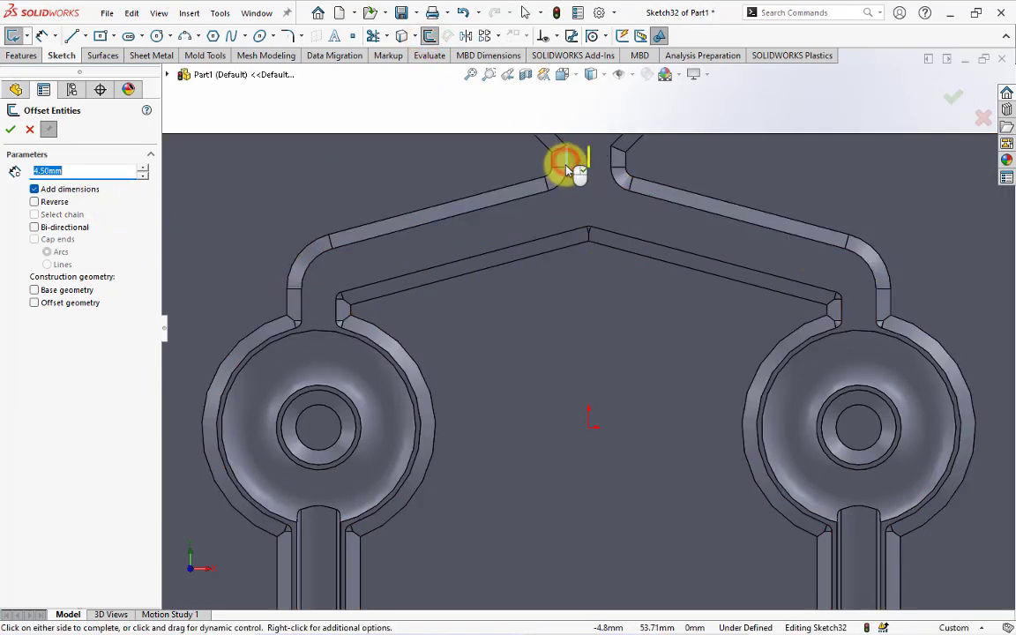
pyautogui.click(520, 199)
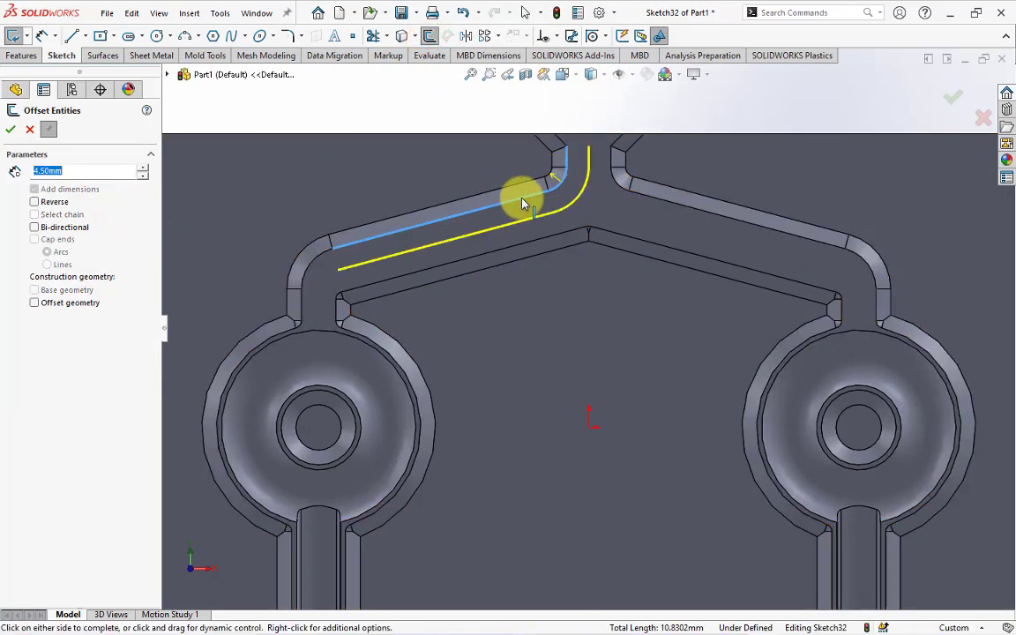
pyautogui.click(522, 204)
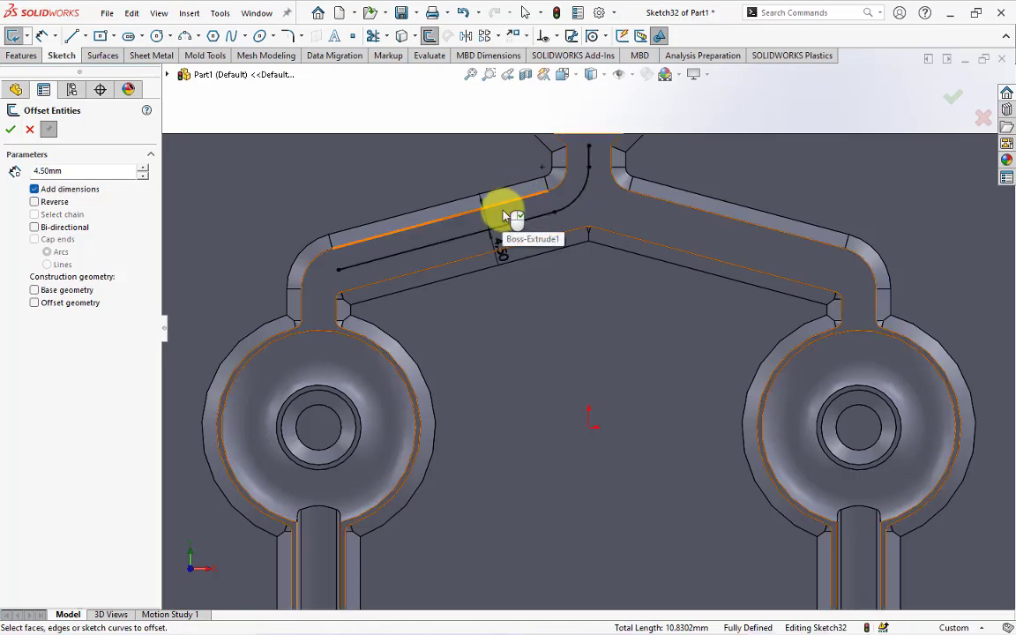
# - Offset the short edge at the left ring's neck by 3.50 mm
pyautogui.scroll(-3, 385, 324)
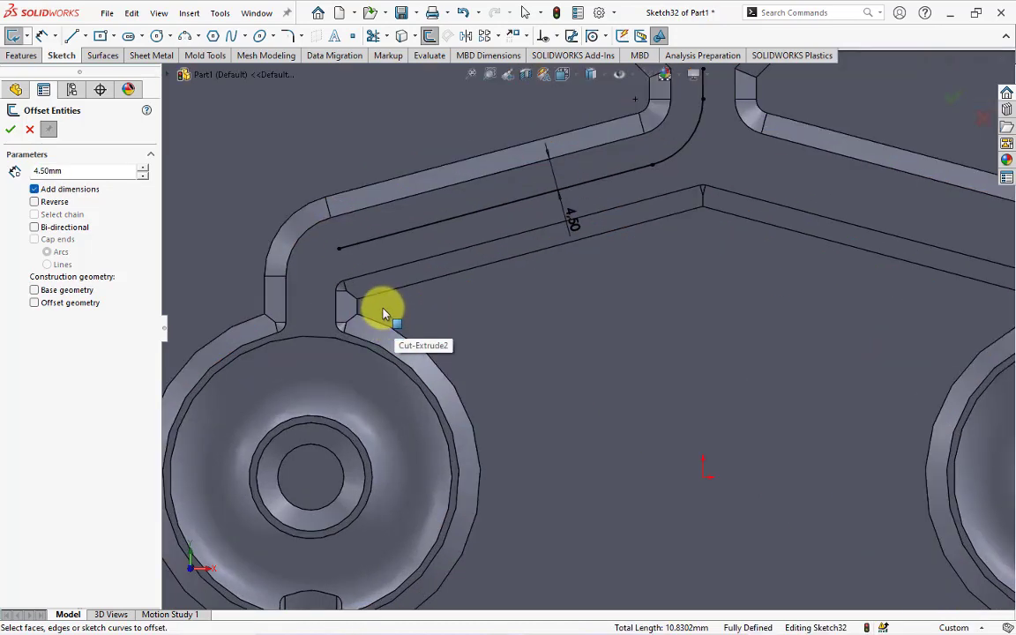
pyautogui.click(336, 319)
pyautogui.doubleClick(74, 171)
pyautogui.write('3.5')
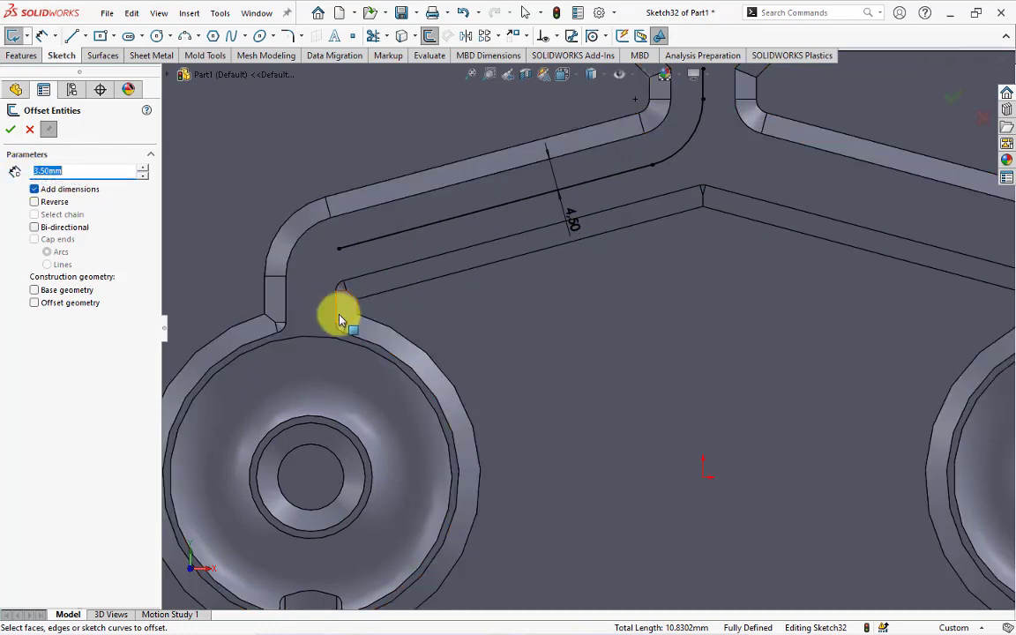
pyautogui.click(338, 319)
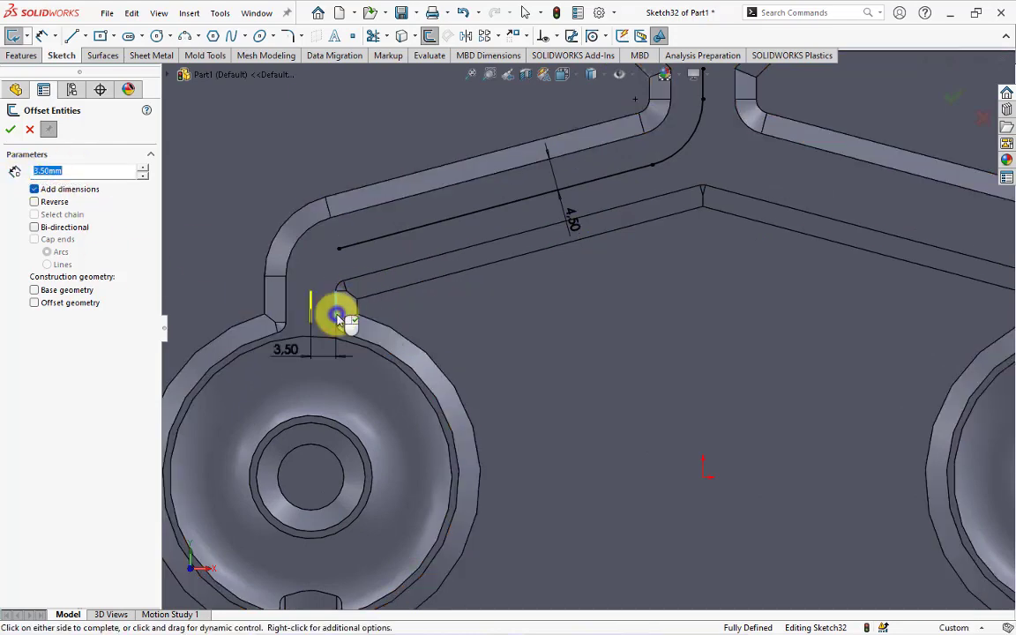
pyautogui.click(10, 129)
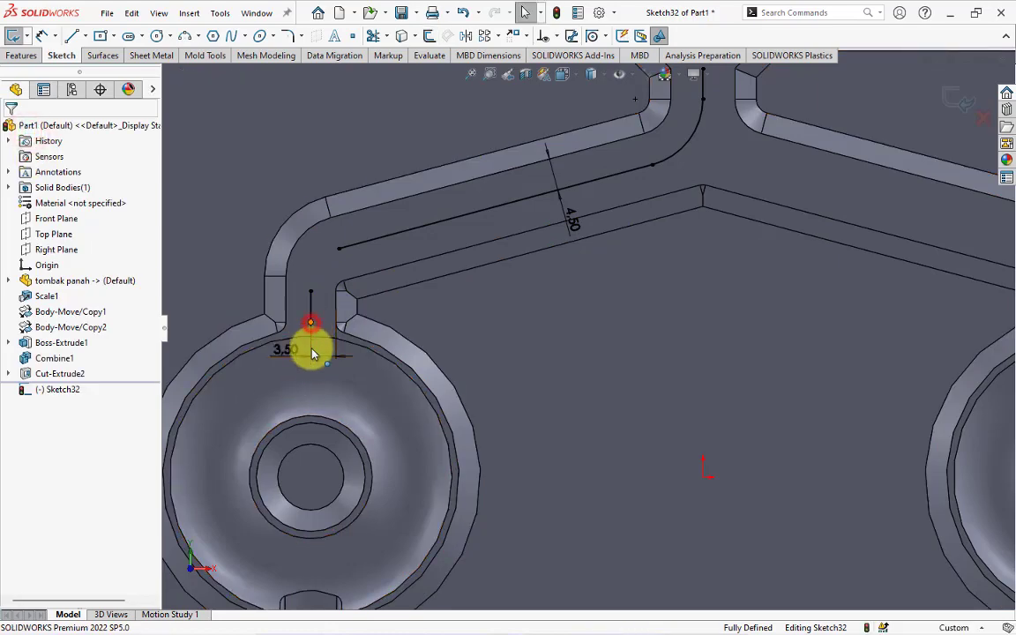
# - Extend the line end down to the ring and stretch the vertical line up to the block's top edge
pyautogui.moveTo(314, 353); pyautogui.dragTo(311, 364)
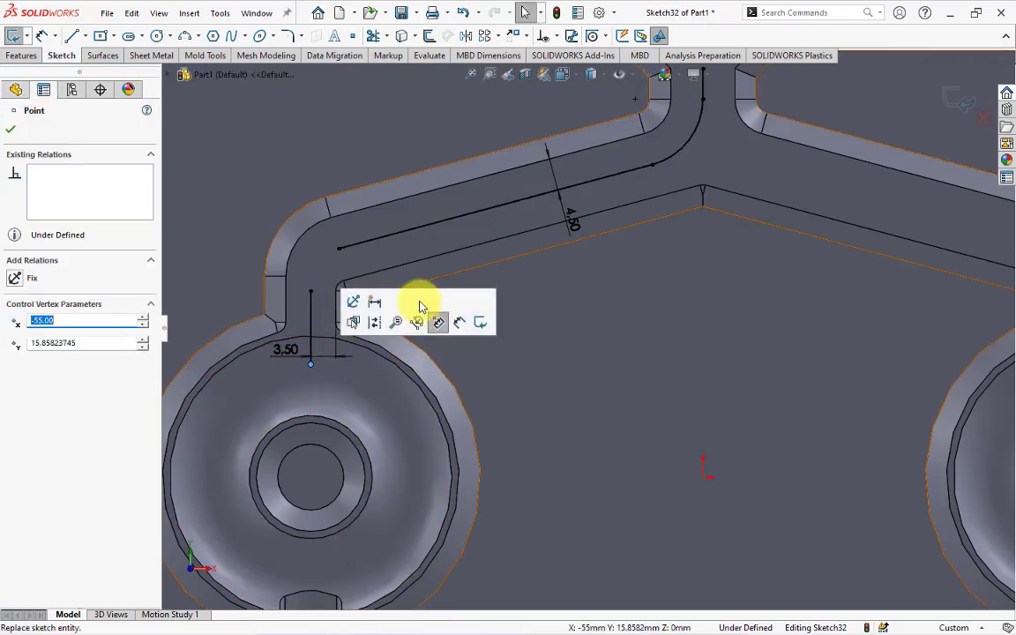
pyautogui.scroll(3, 335, 264)
pyautogui.click(328, 122)
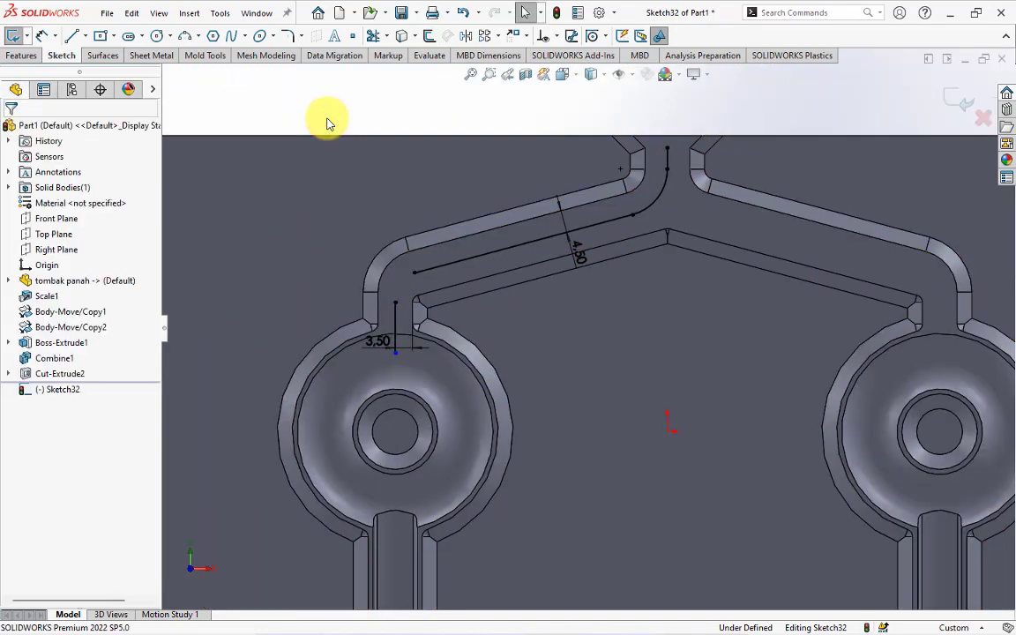
pyautogui.moveTo(669, 148); pyautogui.dragTo(667, 124)
pyautogui.click(7, 132)
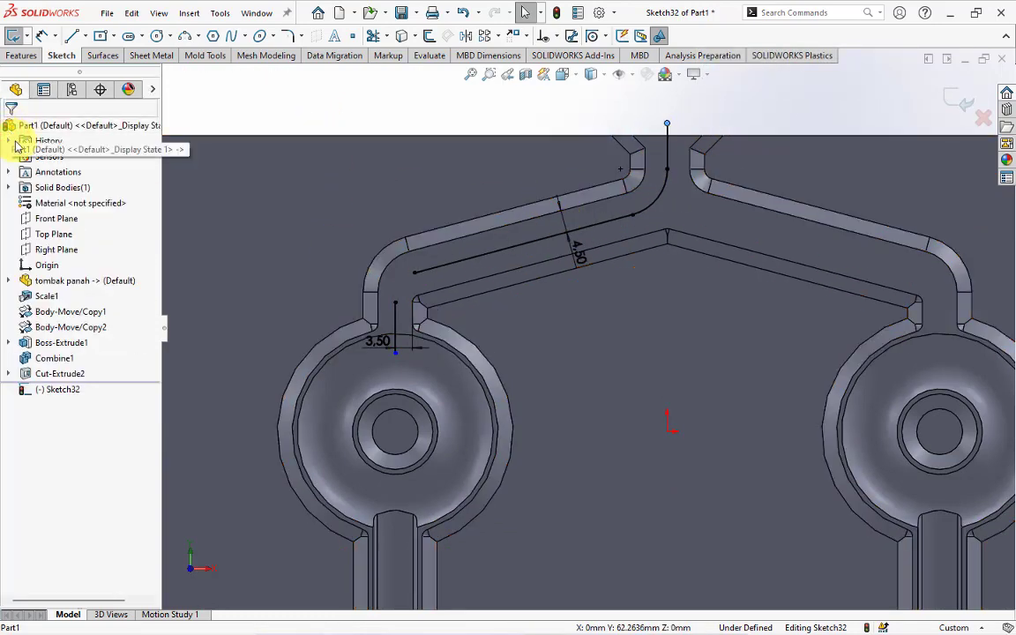
pyautogui.click(964, 102)
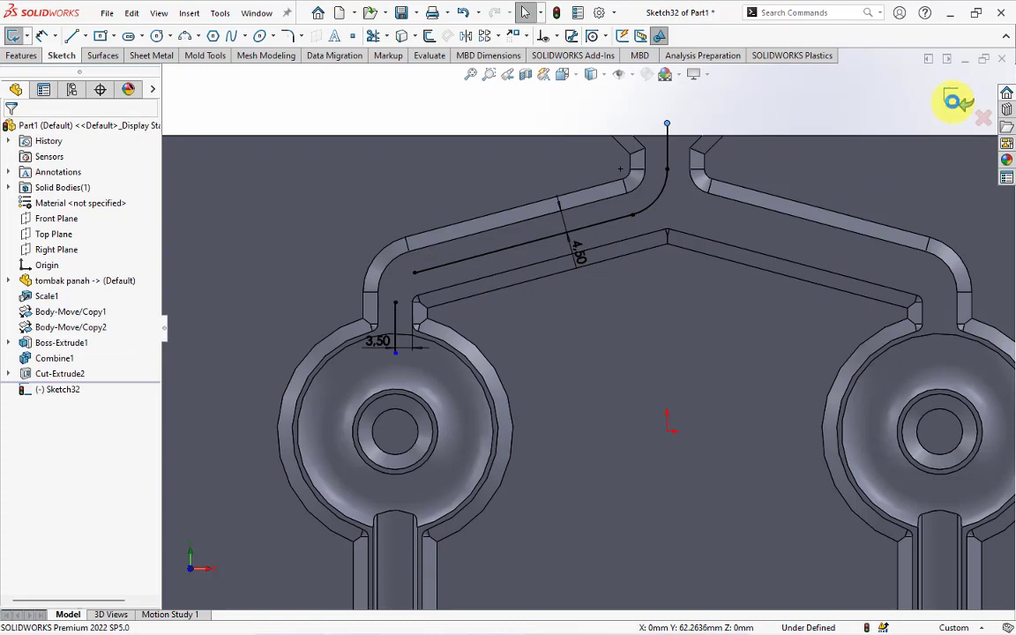
# - Cut a 7 mm circular swept groove along the runner's angled line and arc
pyautogui.click(388, 106)
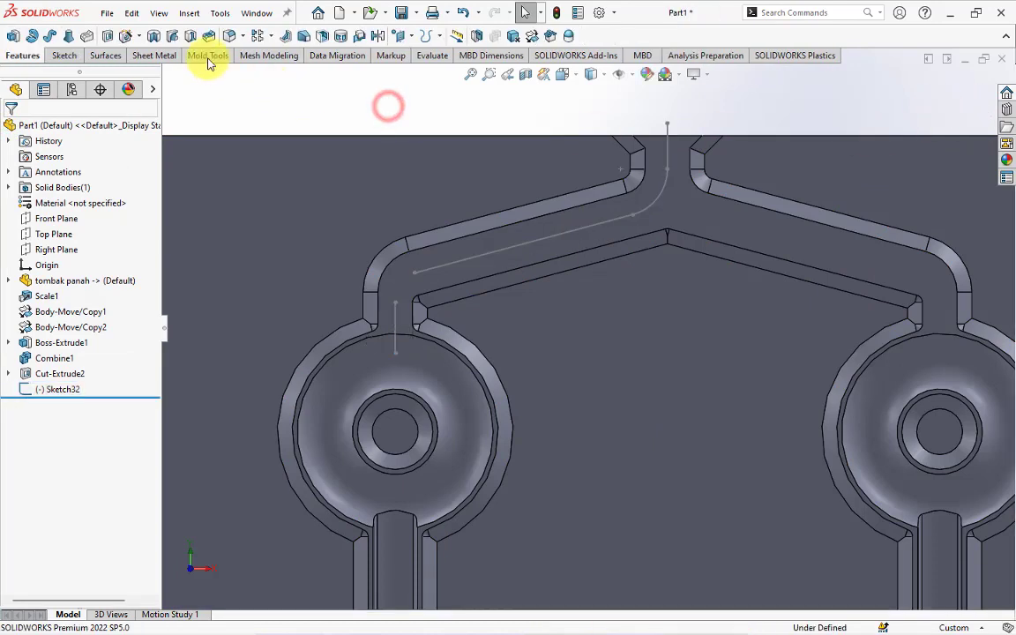
pyautogui.click(174, 38)
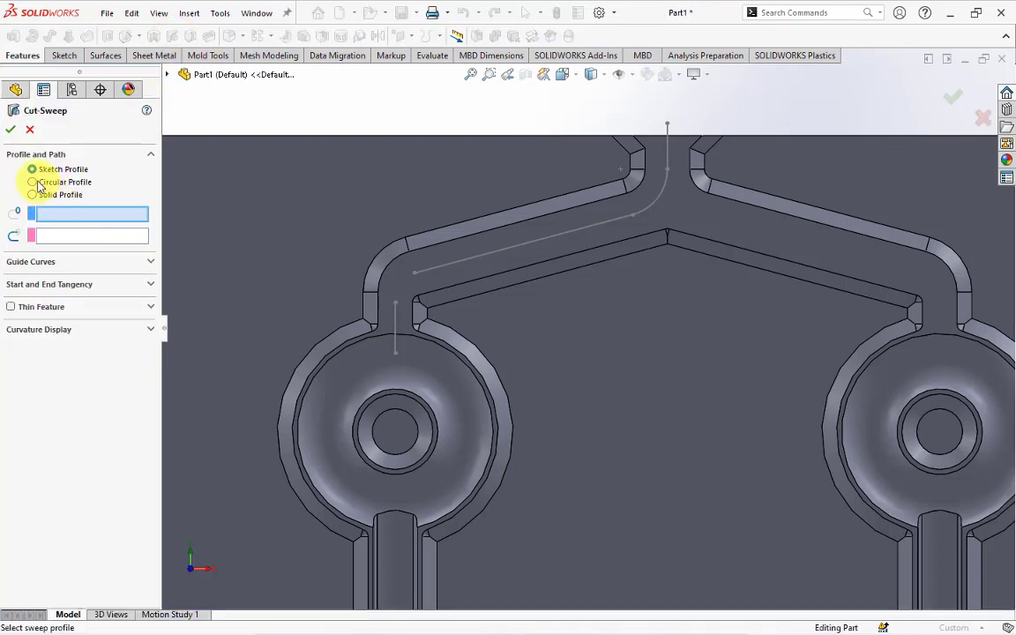
pyautogui.click(32, 182)
pyautogui.write('7')
pyautogui.rightClick(88, 213)
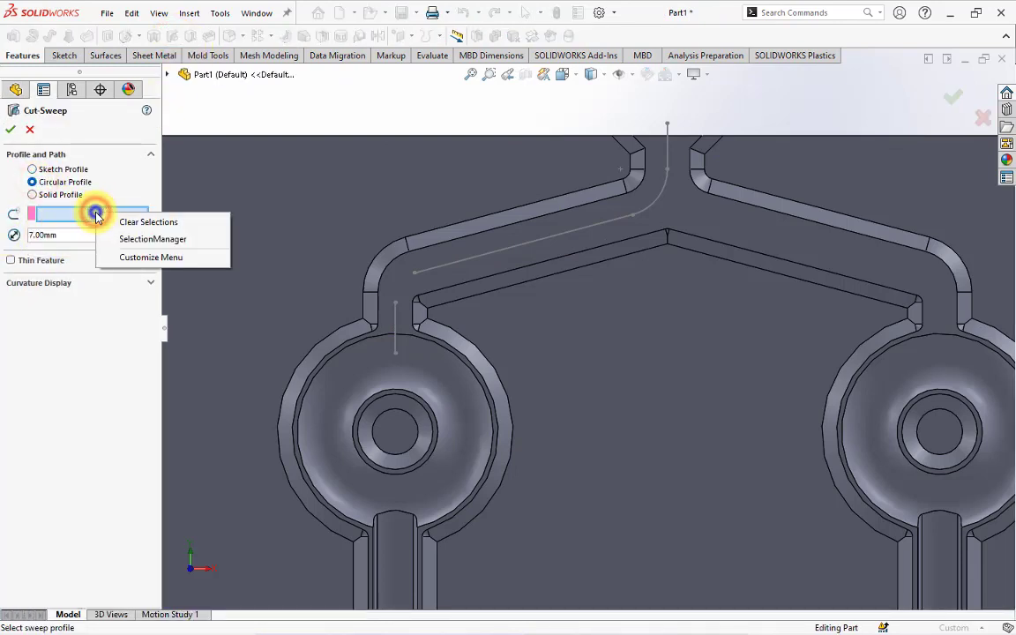
pyautogui.click(119, 238)
pyautogui.click(595, 230)
pyautogui.click(647, 209)
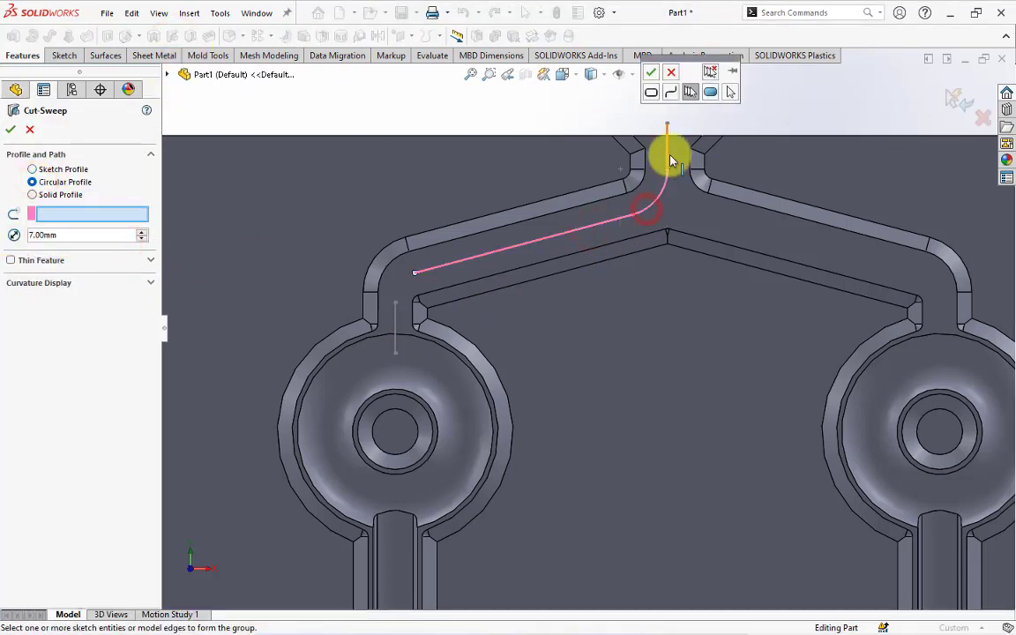
pyautogui.click(651, 73)
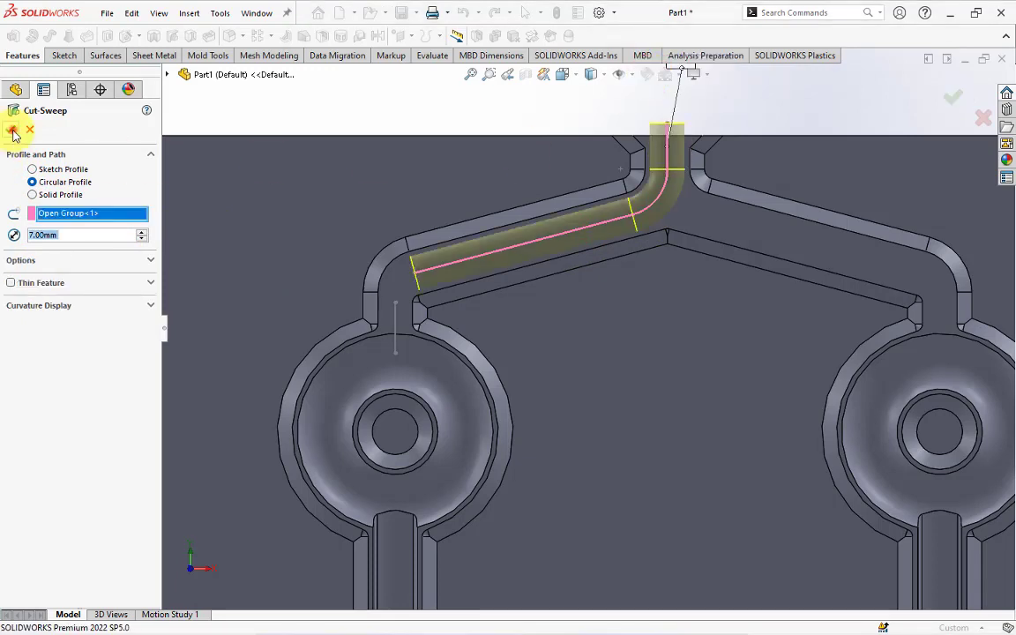
pyautogui.click(12, 132)
# - Show Sketch32 again and cut a 5 mm circular swept groove down the short vertical gate line
pyautogui.click(8, 389)
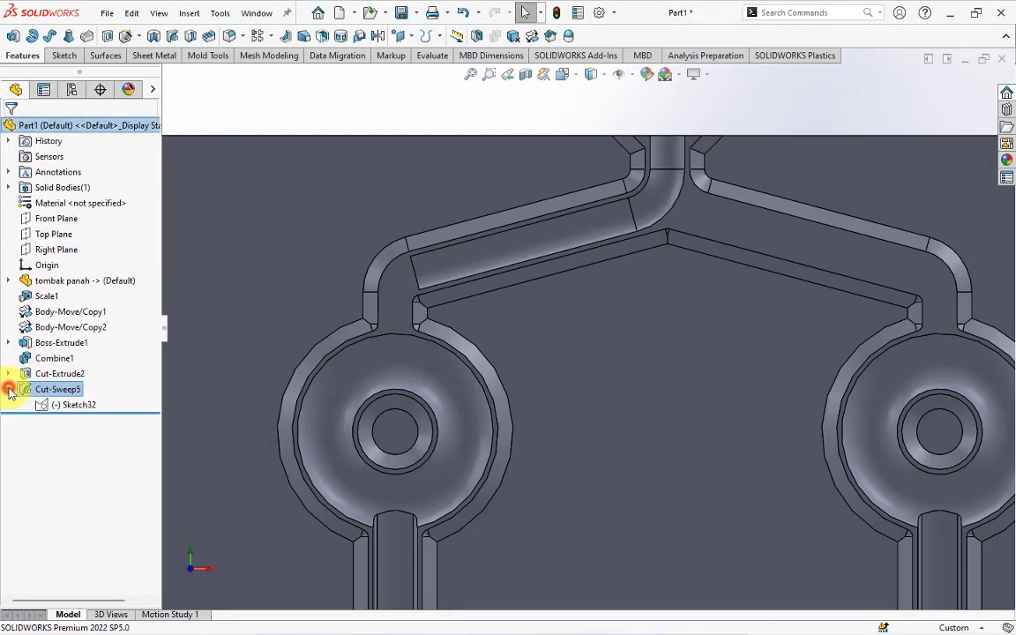
pyautogui.click(54, 406)
pyautogui.click(69, 380)
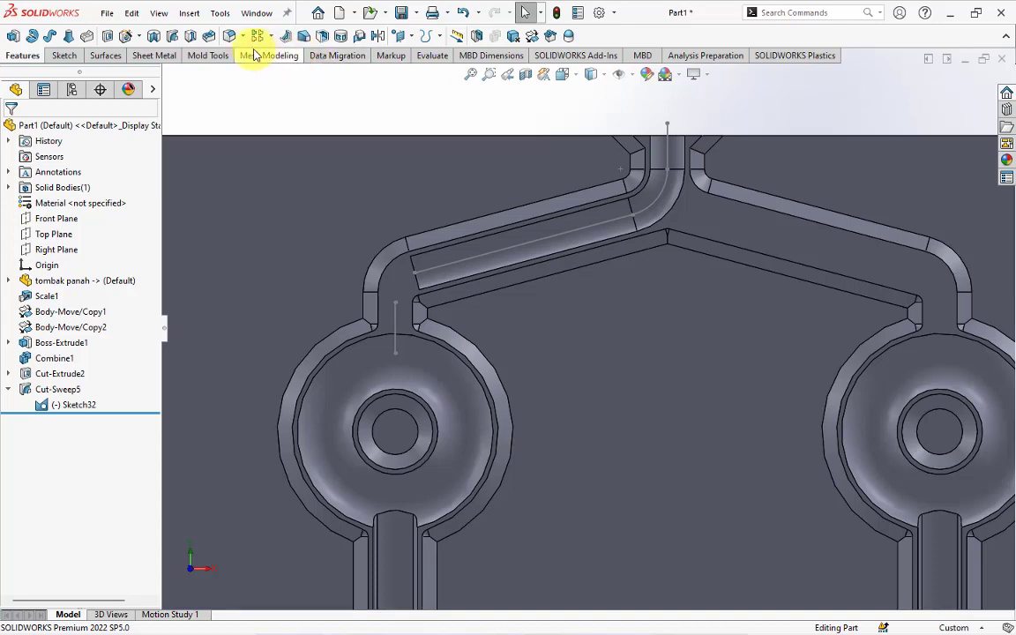
pyautogui.click(171, 43)
pyautogui.click(46, 182)
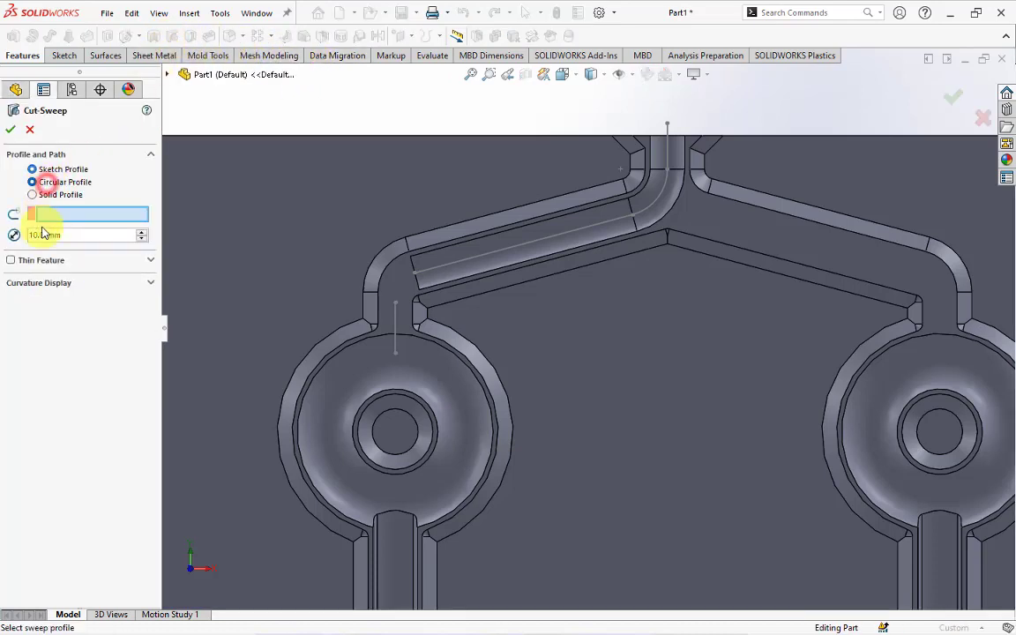
pyautogui.write('5')
pyautogui.rightClick(107, 212)
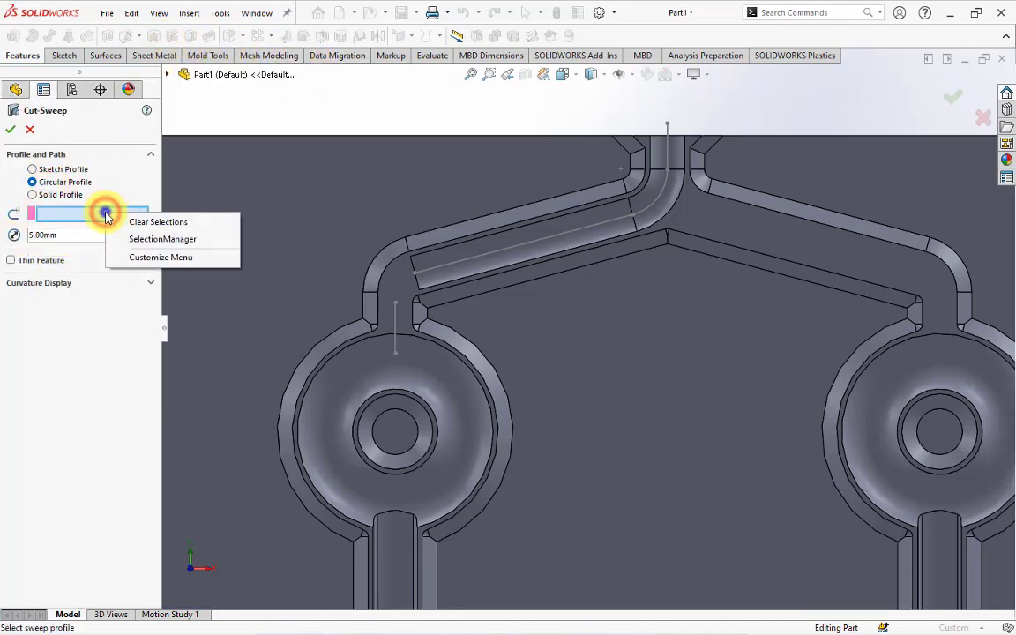
pyautogui.click(141, 236)
pyautogui.click(399, 347)
pyautogui.rightClick(397, 341)
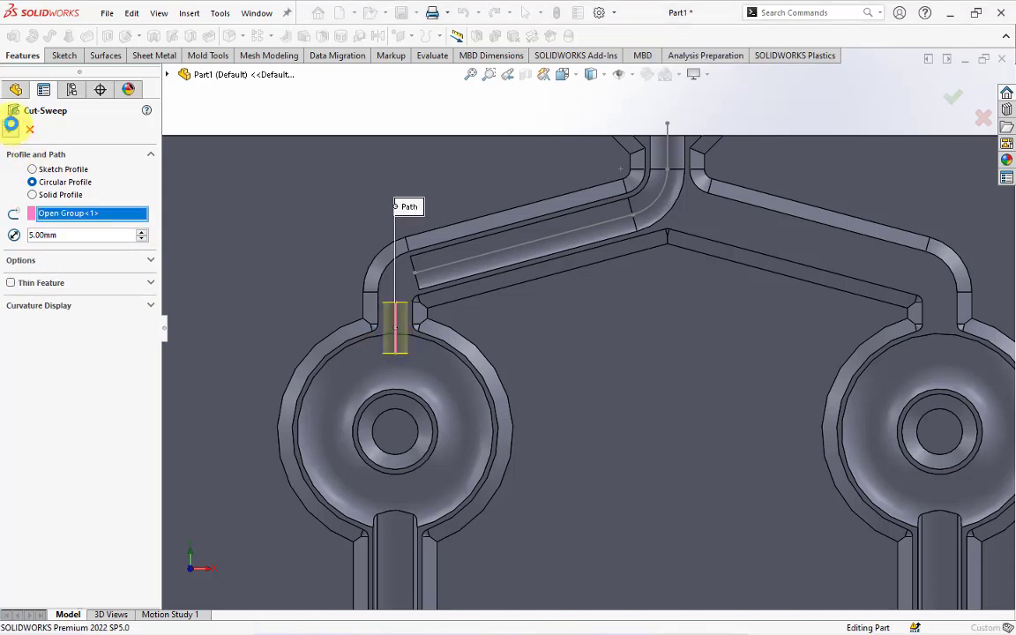
pyautogui.click(11, 125)
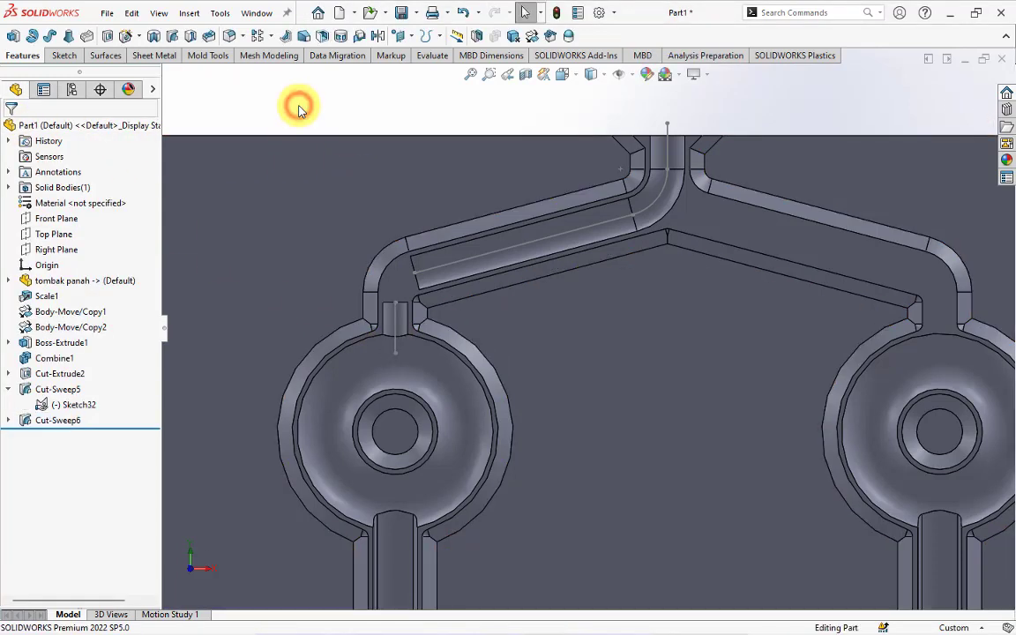
# - Mirror Cut-Sweep5 and Cut-Sweep6 about the Right Plane, then open a sketch on the mold's flat face
pyautogui.click(66, 250)
pyautogui.click(339, 36)
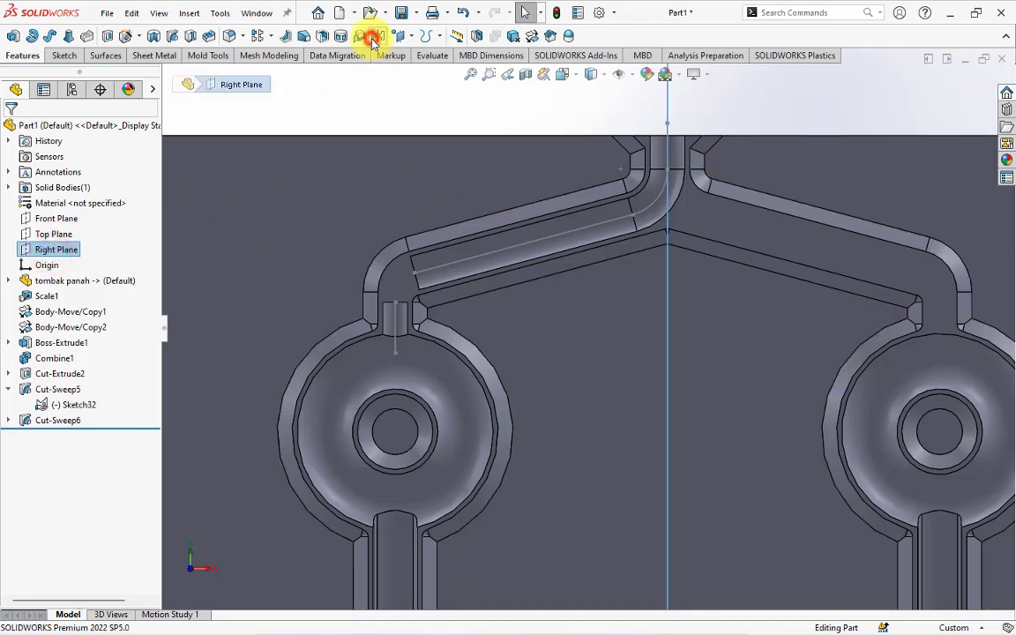
pyautogui.click(75, 279)
pyautogui.click(455, 257)
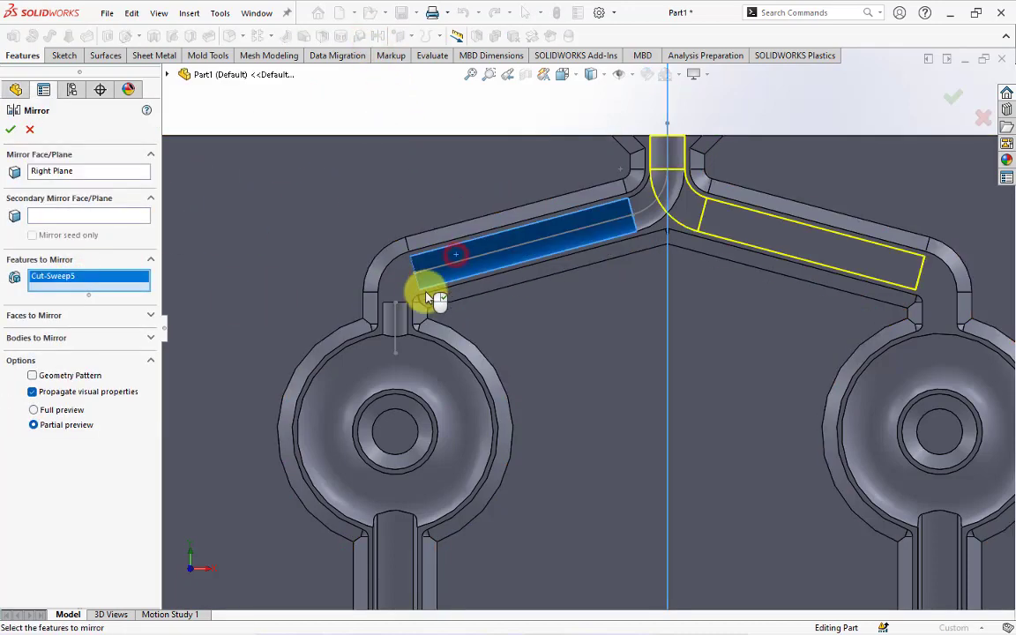
pyautogui.click(399, 328)
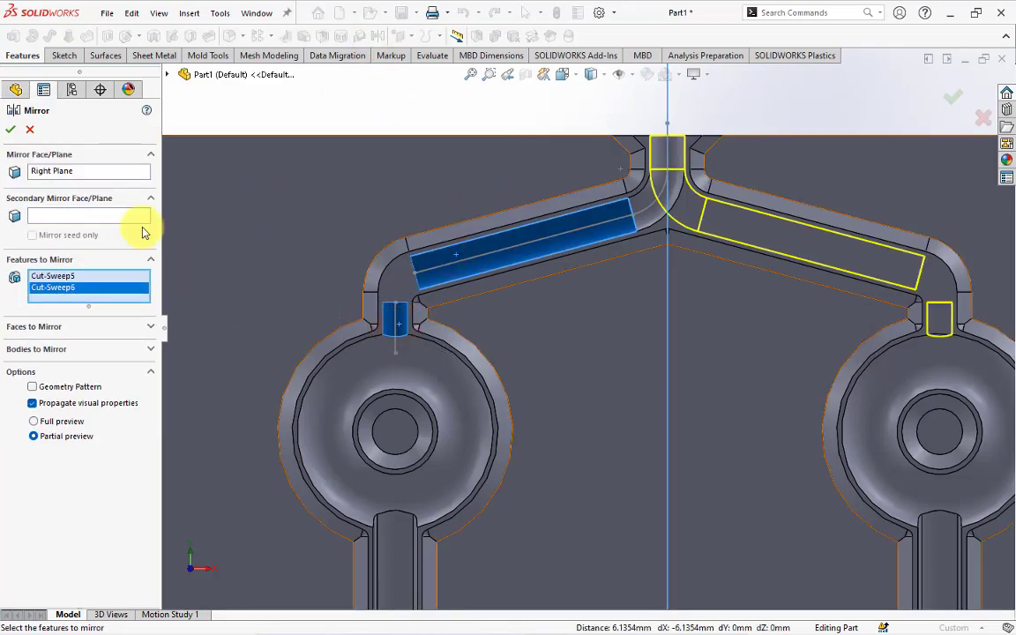
pyautogui.click(9, 130)
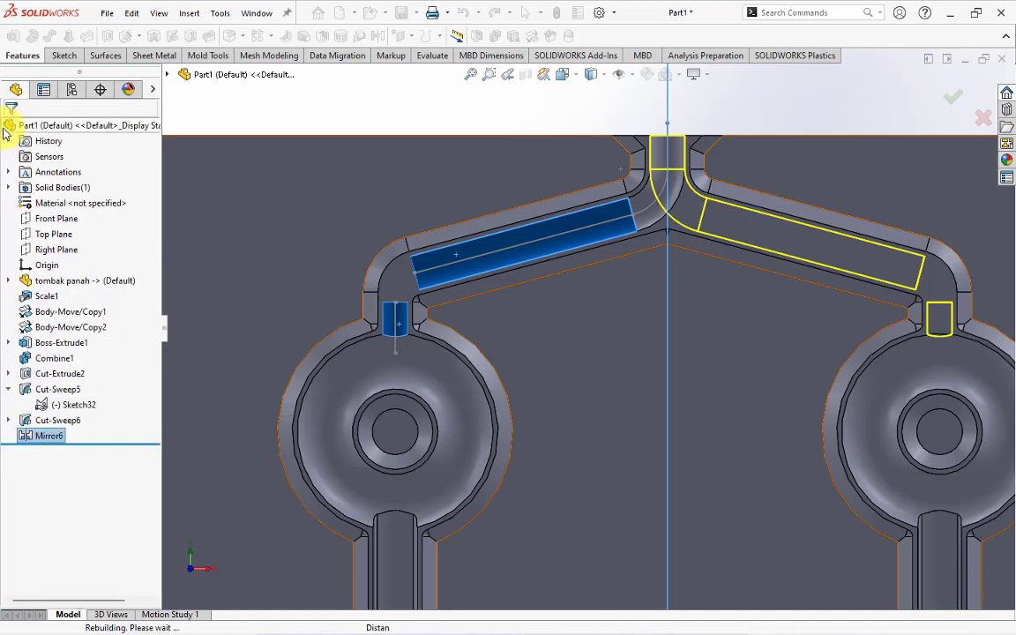
pyautogui.click(402, 291)
pyautogui.click(460, 246)
# - Offset the left cavity's curved runner edge and inner gate edge by 1.00 mm
pyautogui.scroll(-5, 530, 150)
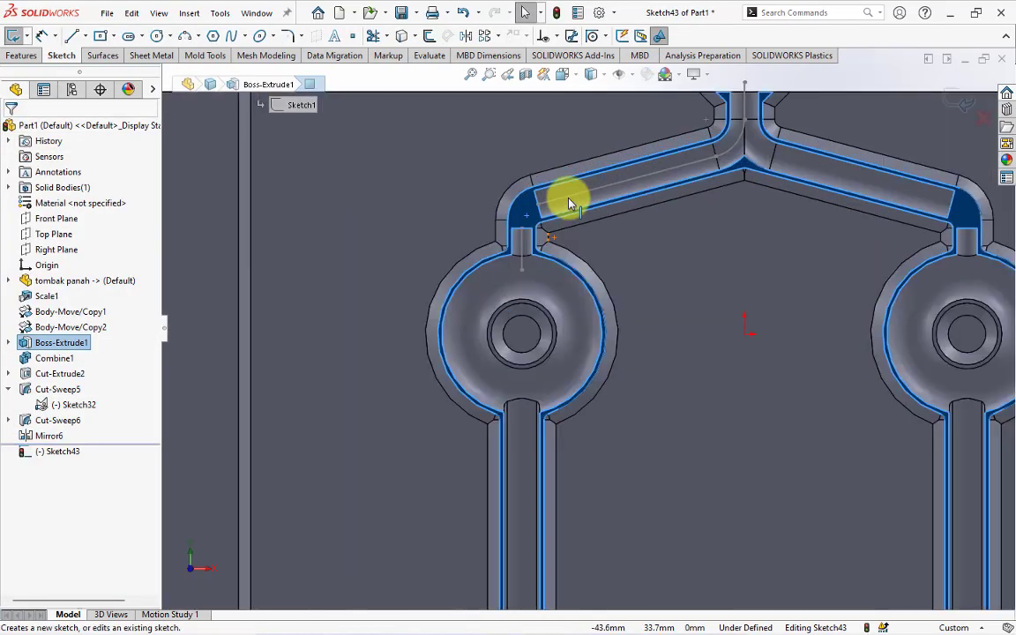
pyautogui.click(429, 36)
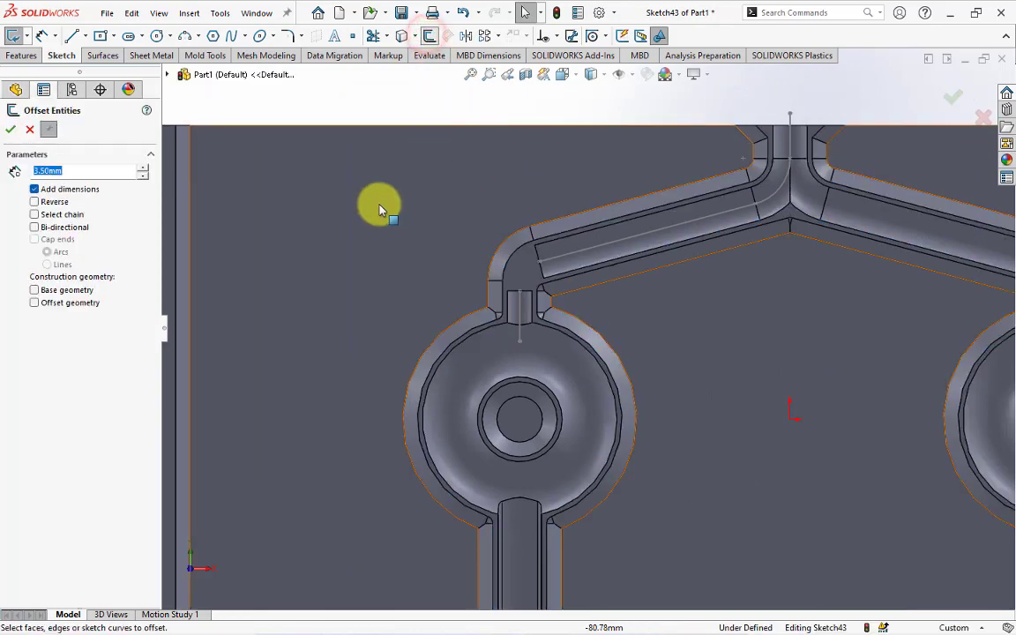
pyautogui.write('1')
pyautogui.press('Return')
pyautogui.scroll(-3, 519, 295)
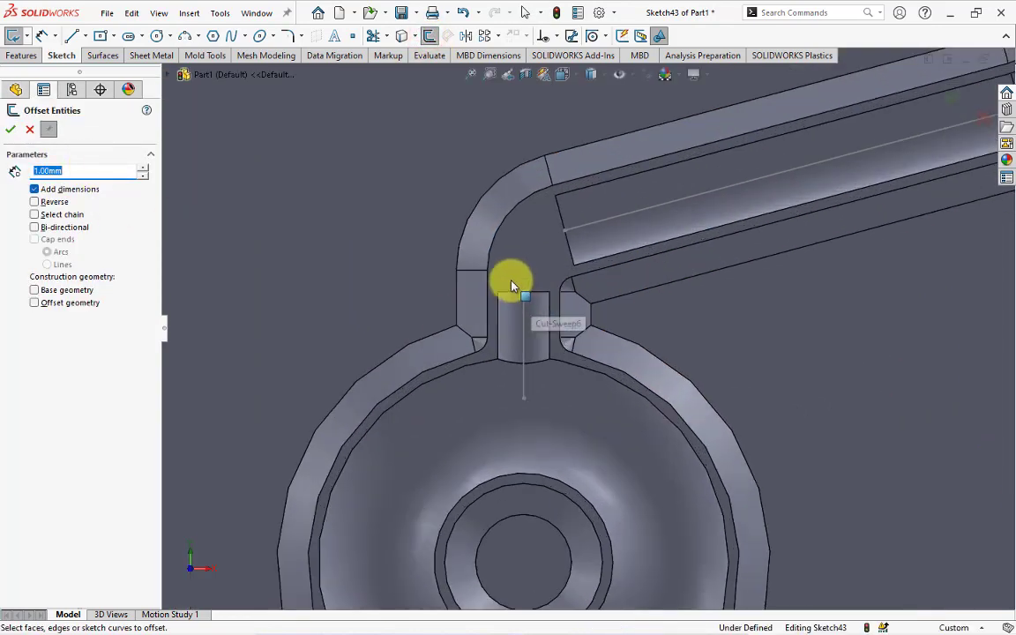
pyautogui.click(489, 269)
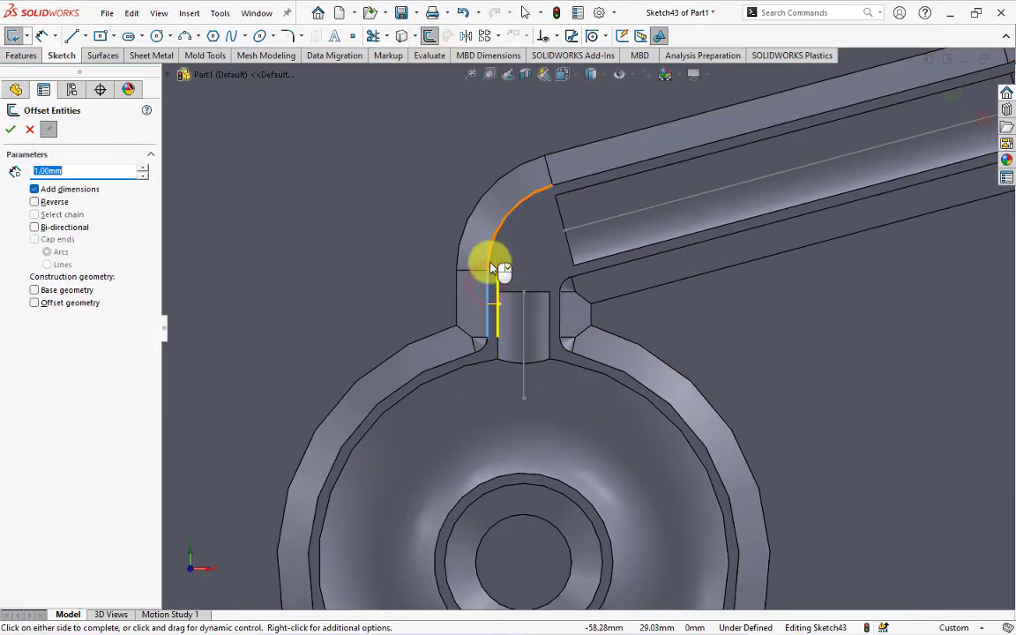
pyautogui.click(496, 270)
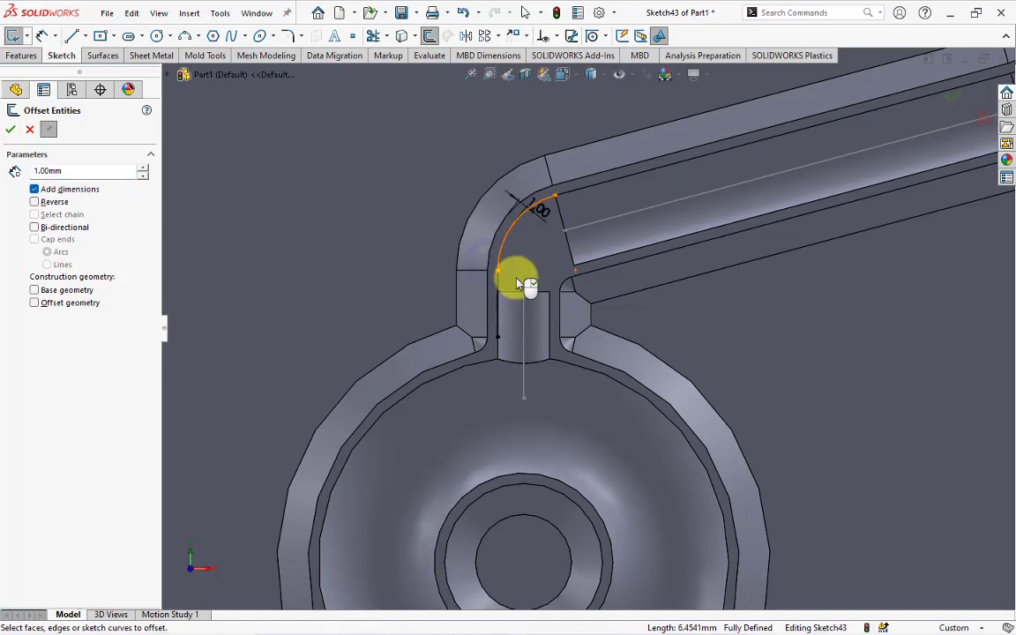
pyautogui.click(565, 282)
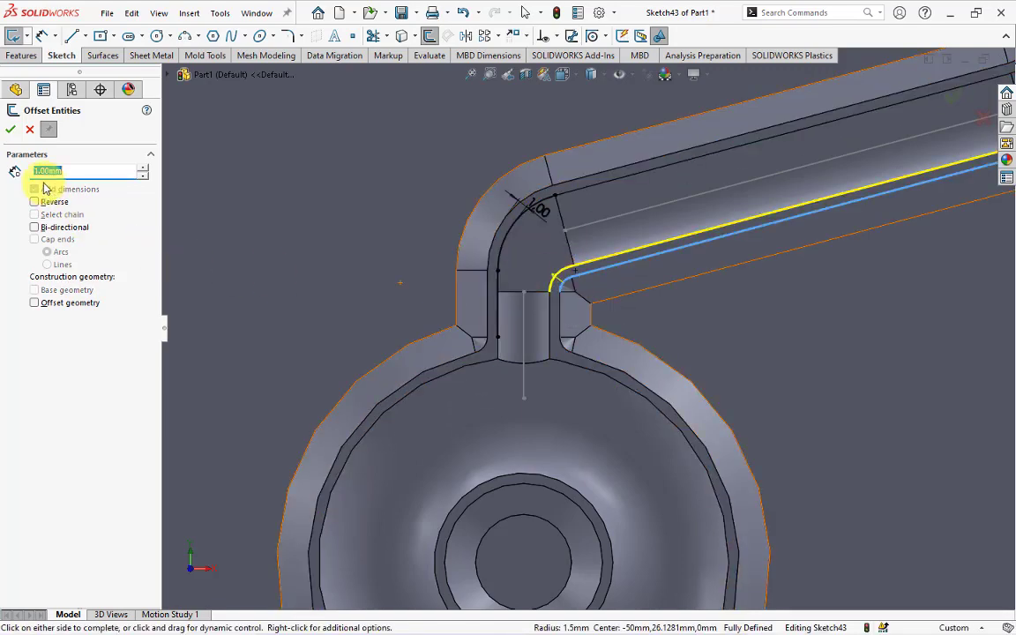
pyautogui.click(10, 130)
# - Offset the second cavity's corner, vertical and arc edges by 1.00 mm and close the sketch
pyautogui.scroll(2, 675, 324)
pyautogui.scroll(2, 937, 345)
pyautogui.scroll(-5, 762, 283)
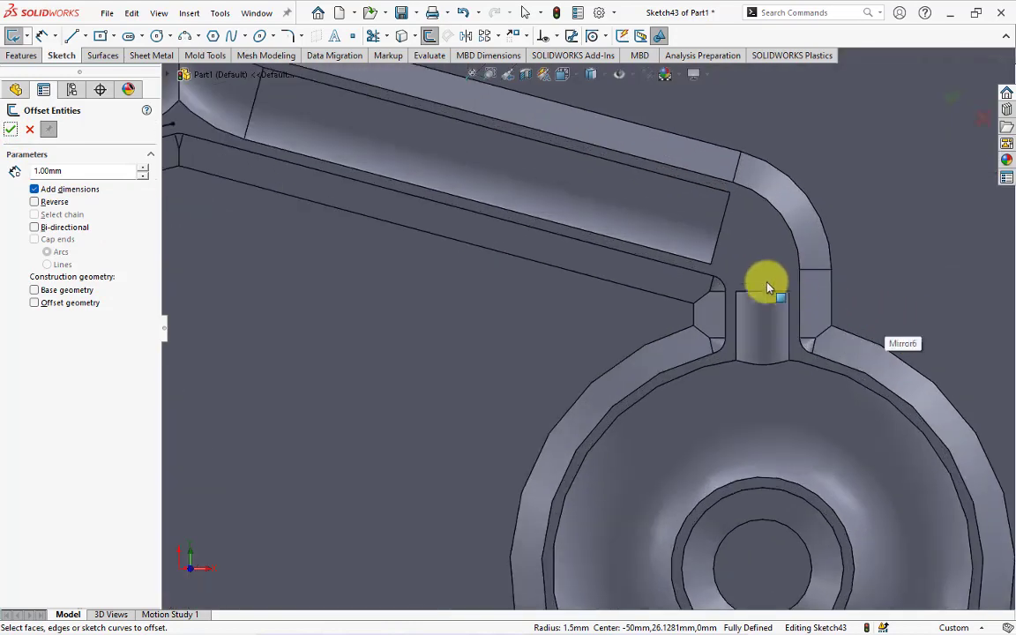
pyautogui.scroll(-2, 740, 277)
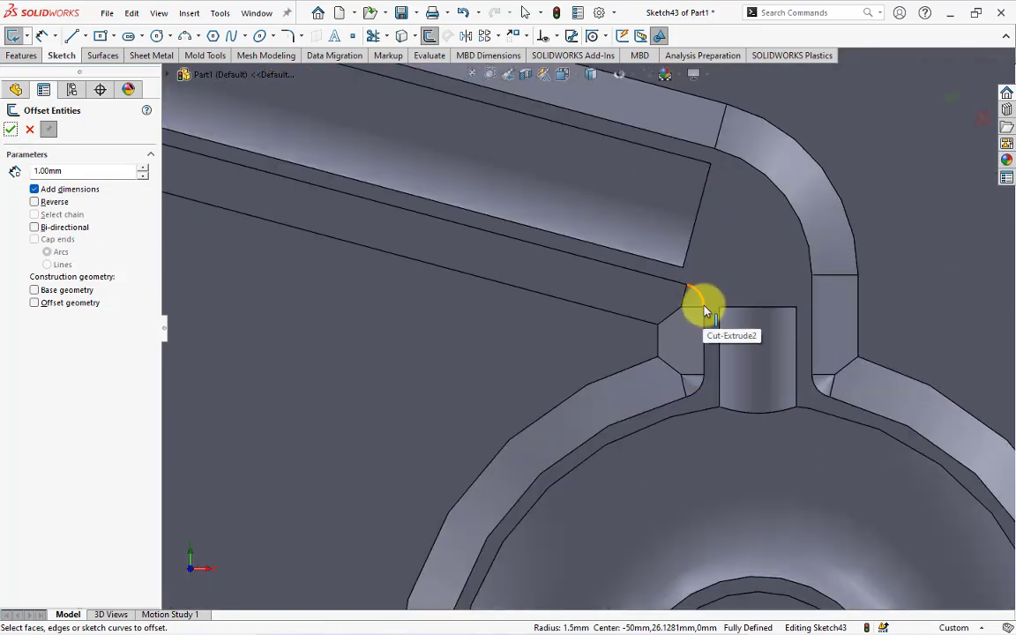
pyautogui.click(700, 291)
pyautogui.click(725, 277)
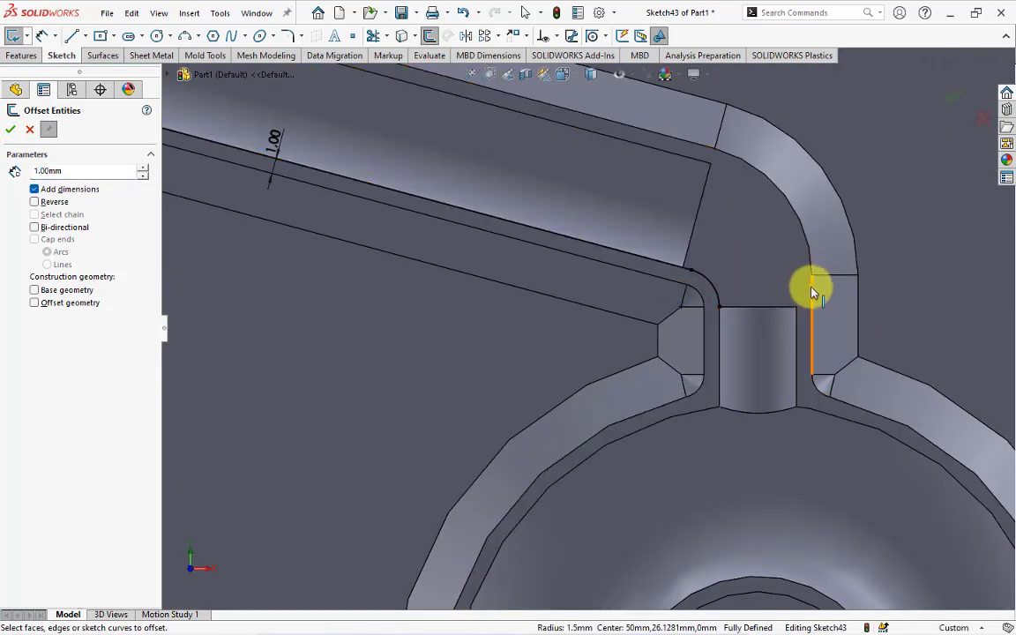
pyautogui.click(810, 287)
pyautogui.click(810, 330)
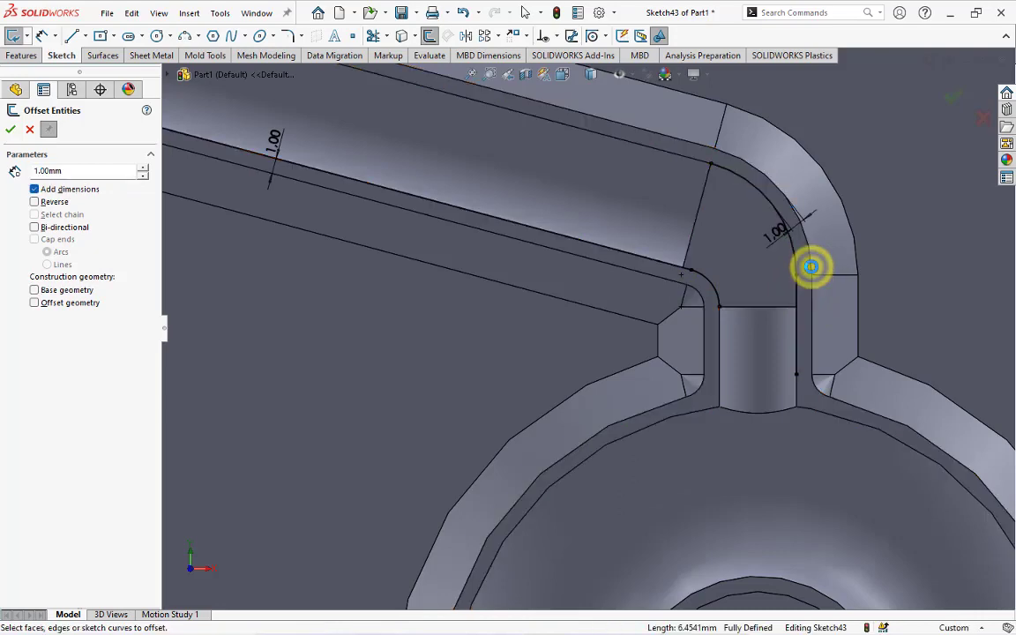
pyautogui.scroll(5, 812, 292)
pyautogui.click(11, 129)
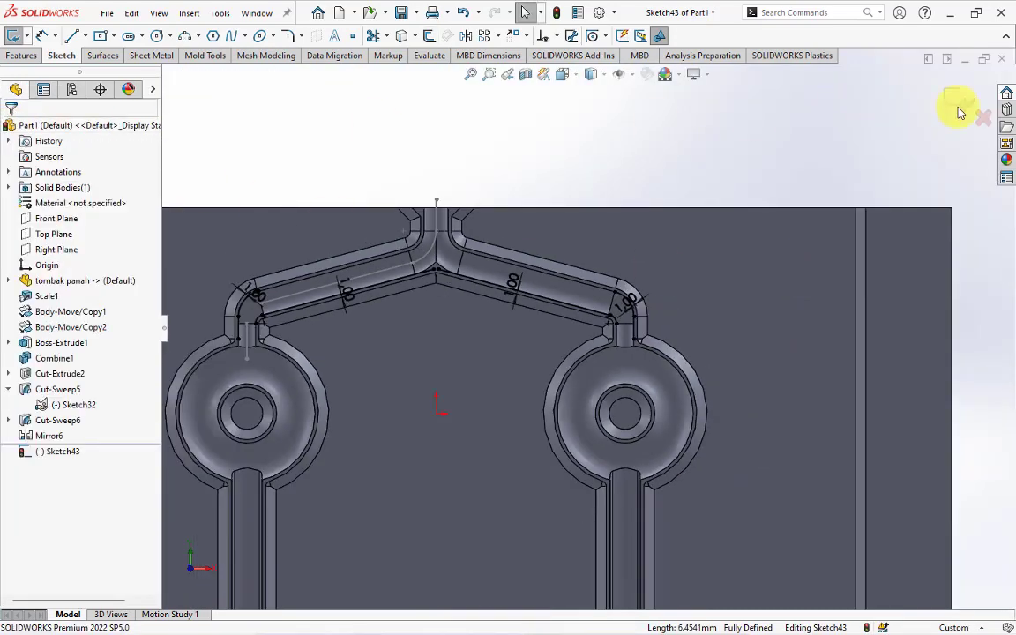
pyautogui.click(959, 108)
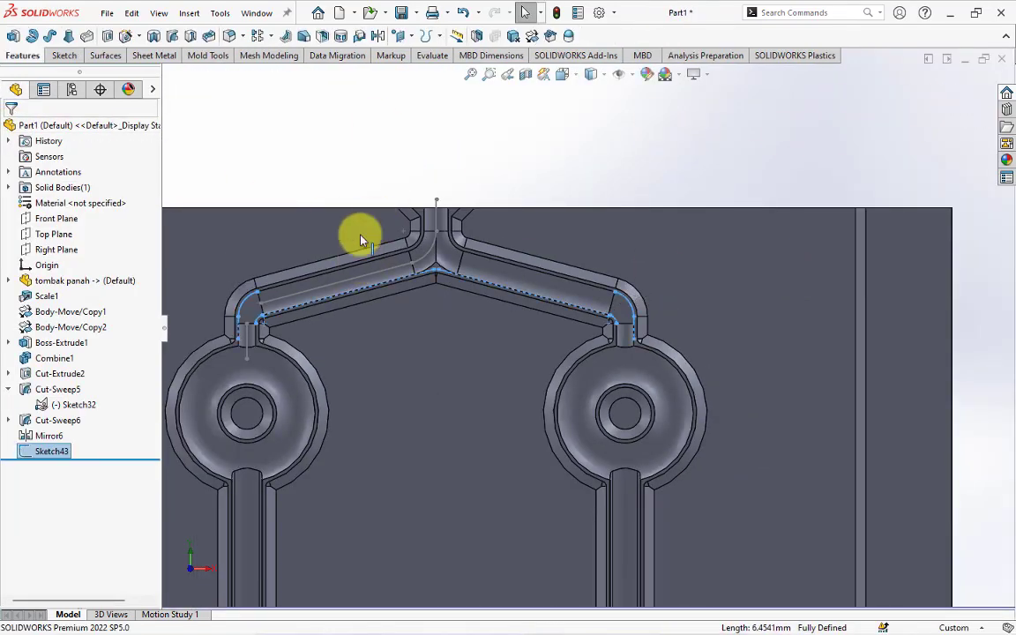
# - Start a lofted cut at the left gate using the two groove end faces as profiles
pyautogui.click(310, 151)
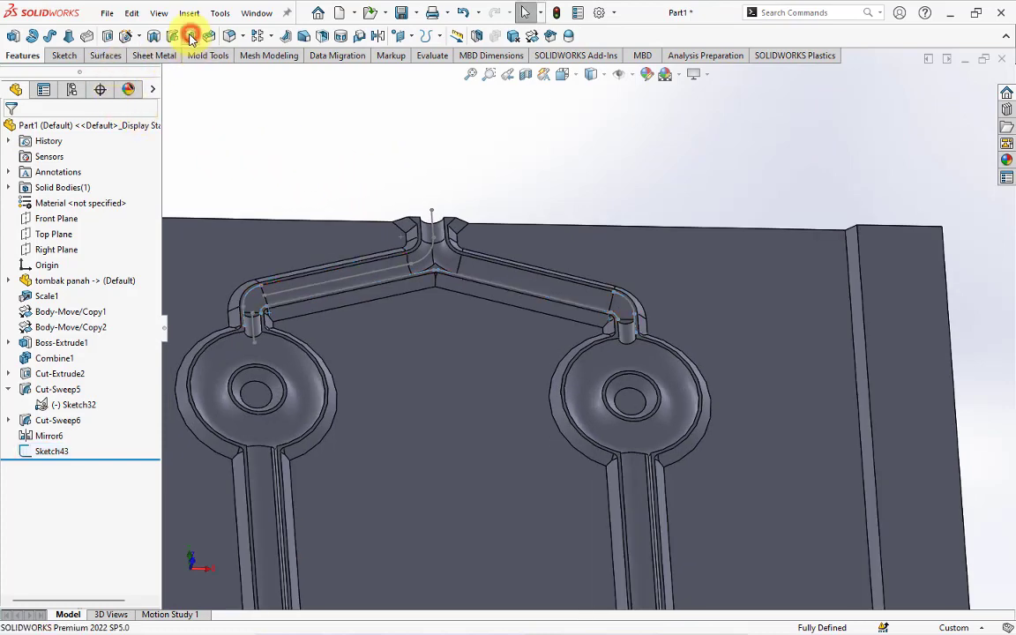
pyautogui.scroll(-4, 265, 328)
pyautogui.scroll(-4, 302, 305)
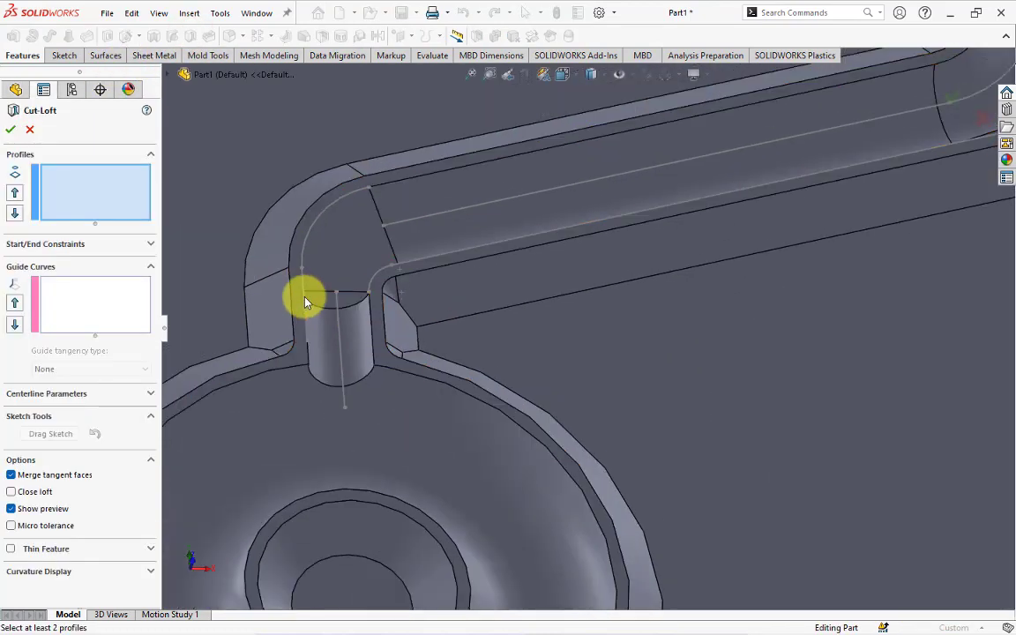
pyautogui.click(356, 304)
pyautogui.moveTo(408, 254); pyautogui.dragTo(358, 335, button='middle')
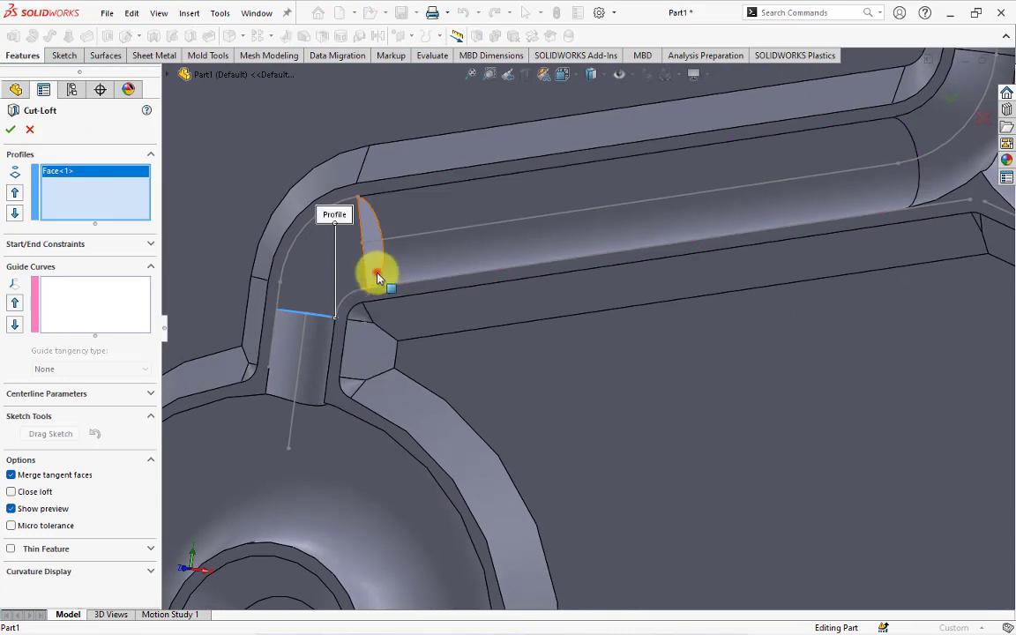
pyautogui.click(337, 311)
# - Add the outer bend edge and the inner runner edges as two guide-curve groups, and accept Cut-Loft3
pyautogui.click(75, 302)
pyautogui.rightClick(75, 304)
pyautogui.click(115, 331)
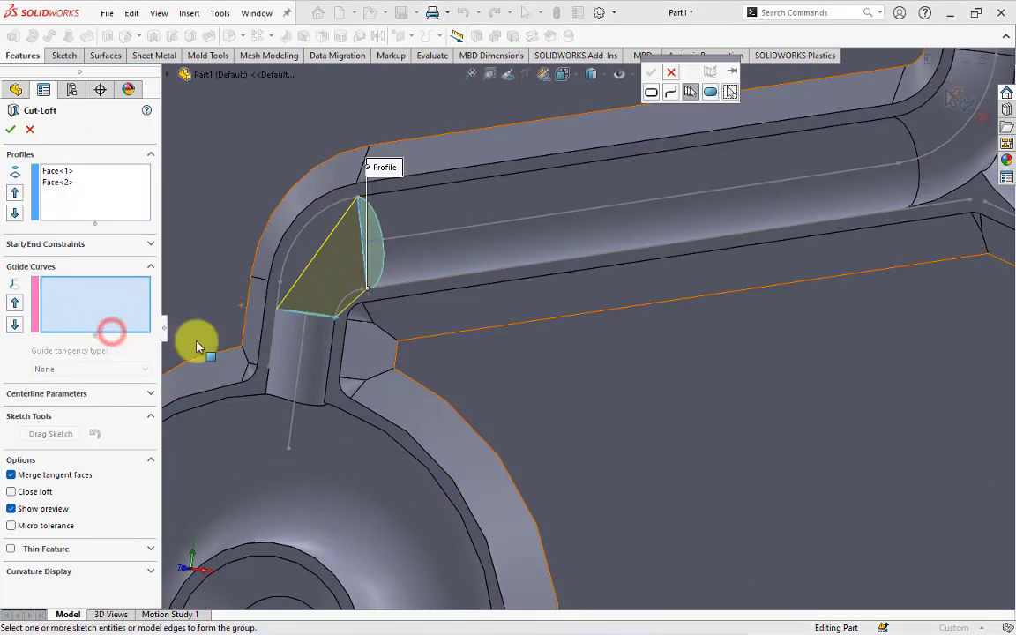
pyautogui.scroll(-3, 300, 305)
pyautogui.click(259, 269)
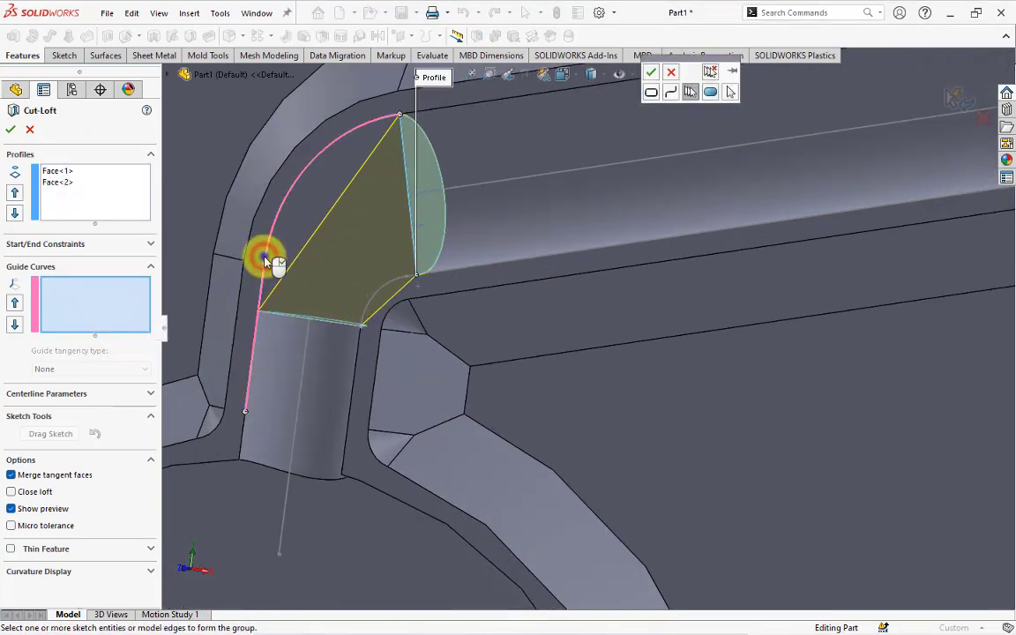
pyautogui.rightClick(112, 351)
pyautogui.click(129, 381)
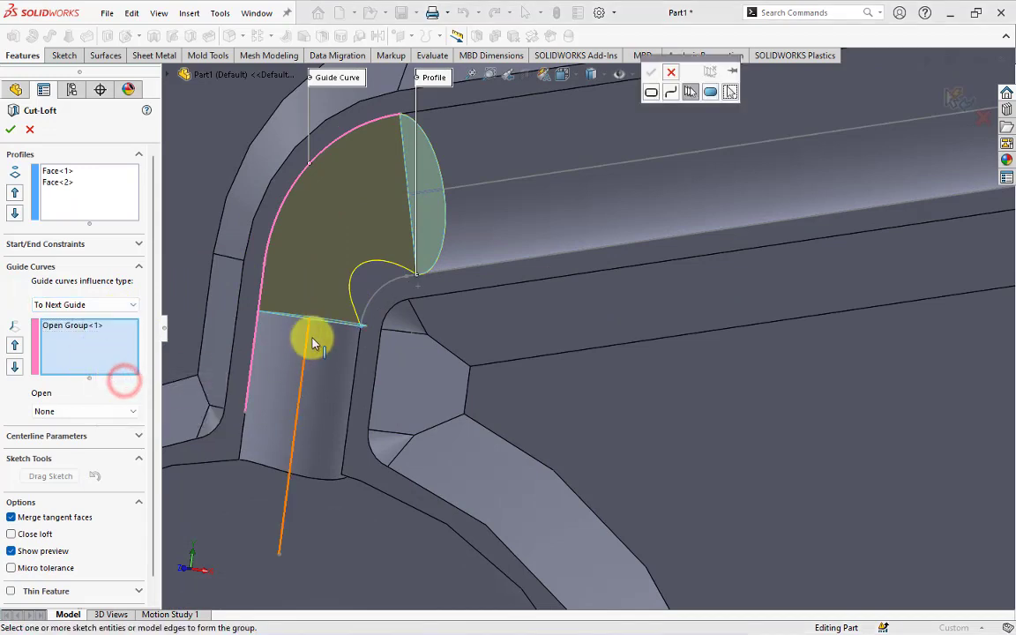
pyautogui.click(361, 314)
pyautogui.click(437, 272)
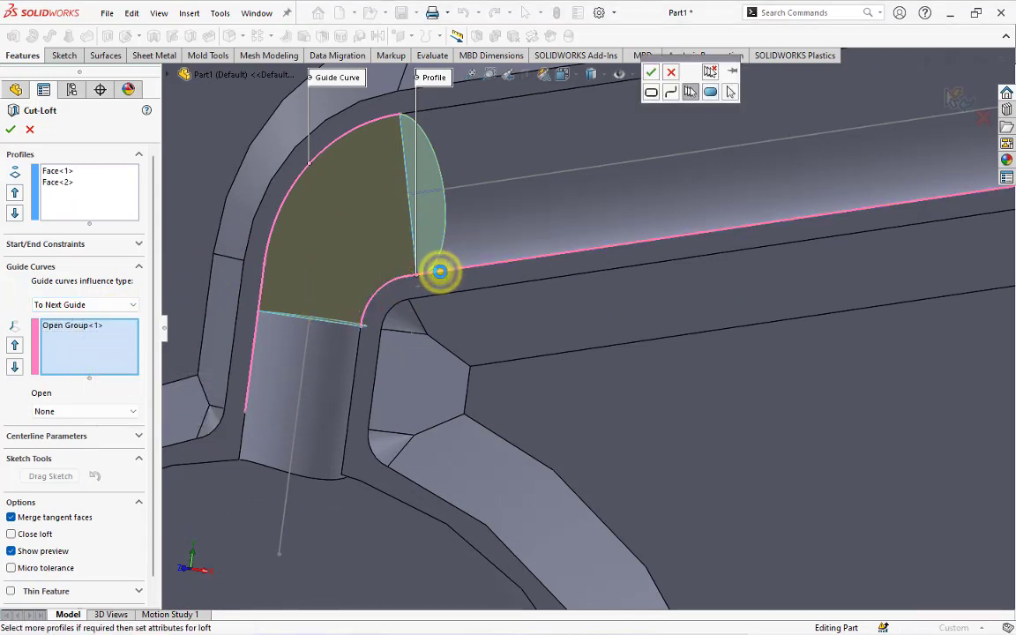
pyautogui.rightClick(438, 272)
pyautogui.click(9, 131)
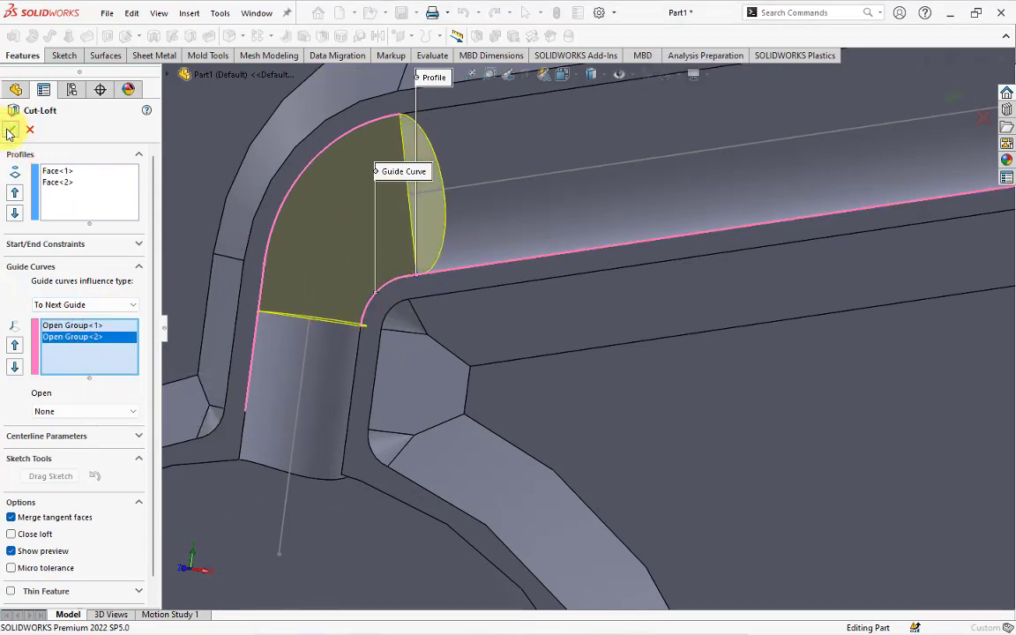
# - Start a second lofted cut with the right gate's sketch loop and runner end face as profiles
pyautogui.scroll(2, 397, 273)
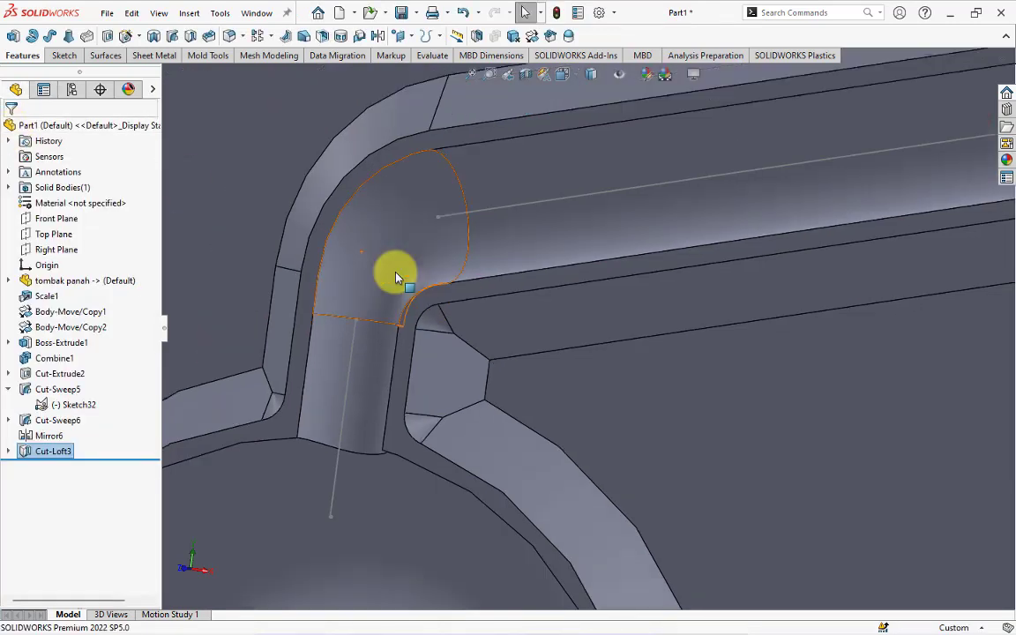
pyautogui.scroll(3, 396, 278)
pyautogui.scroll(2, 397, 278)
pyautogui.scroll(-5, 706, 367)
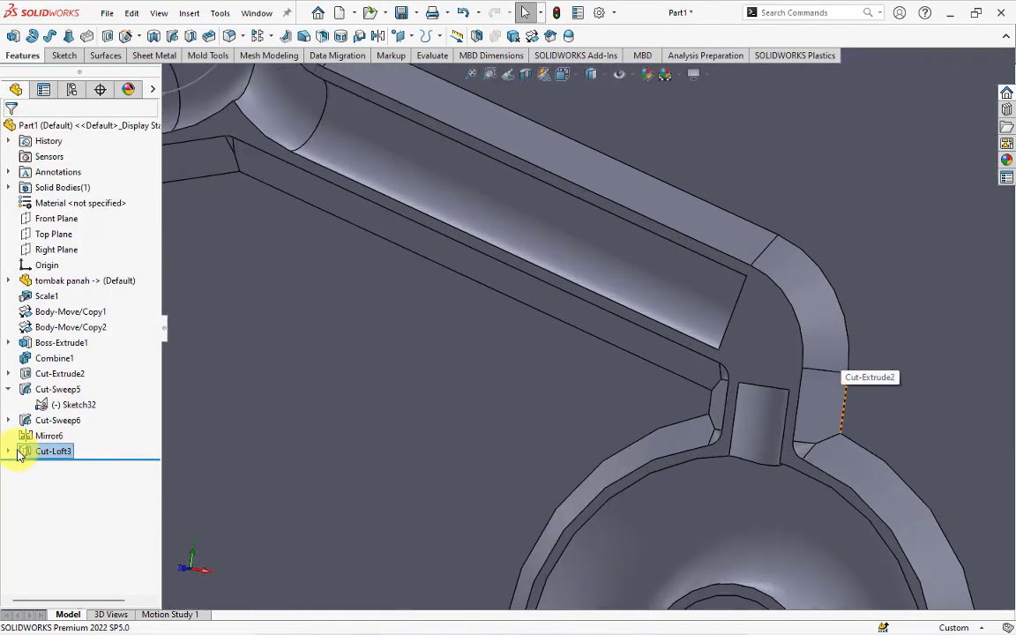
pyautogui.click(16, 452)
pyautogui.click(39, 465)
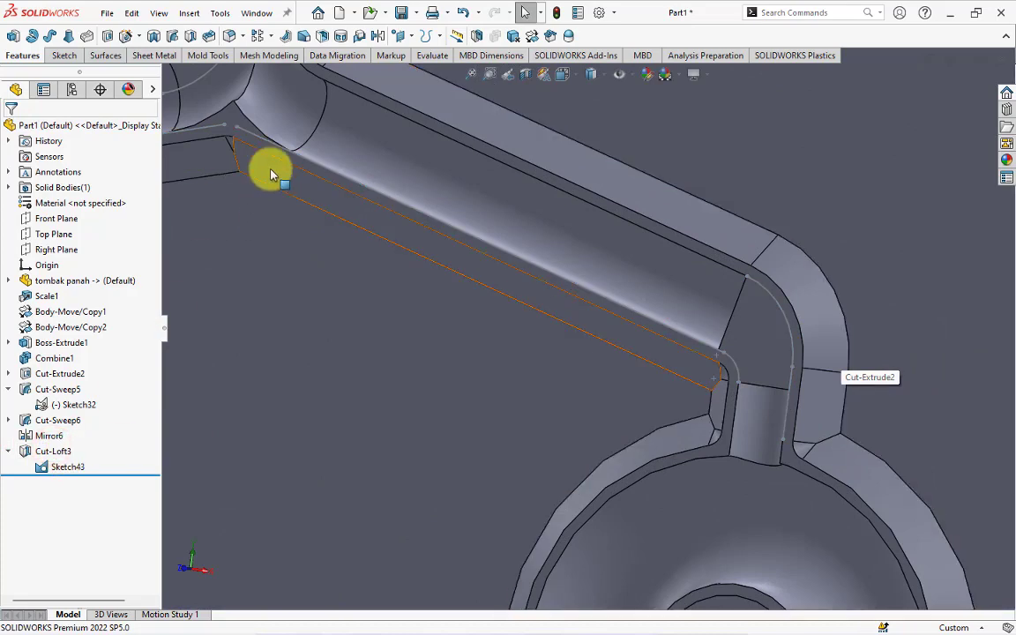
pyautogui.click(192, 40)
pyautogui.moveTo(782, 398); pyautogui.dragTo(783, 374, button='middle')
pyautogui.scroll(2, 713, 408)
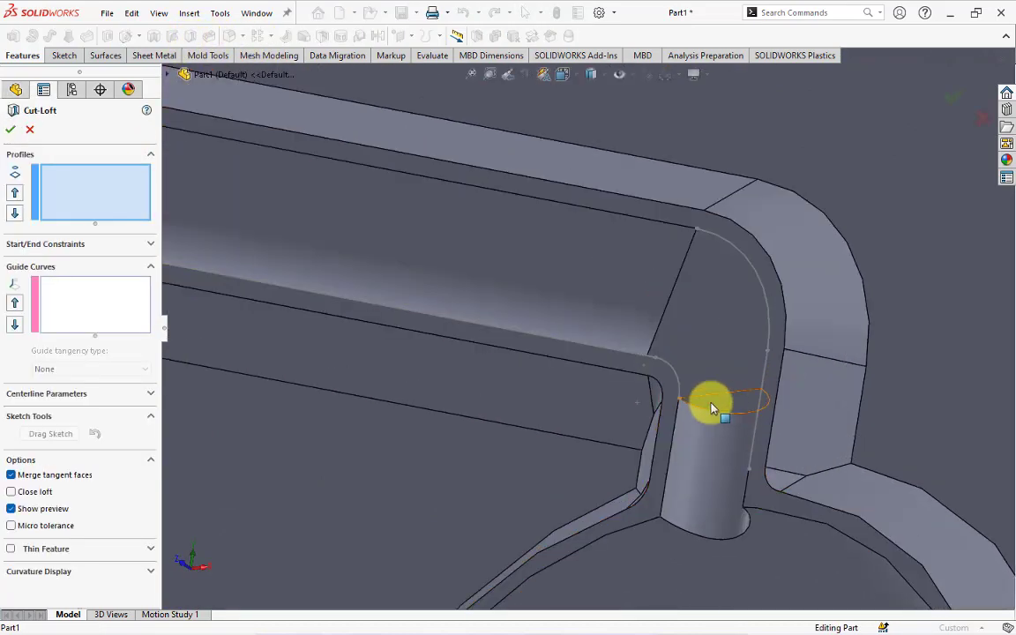
pyautogui.click(713, 407)
pyautogui.moveTo(698, 362)
pyautogui.mouseDown(button='middle')
pyautogui.moveTo(783, 484)
pyautogui.moveTo(637, 329)
pyautogui.mouseUp(button='middle')
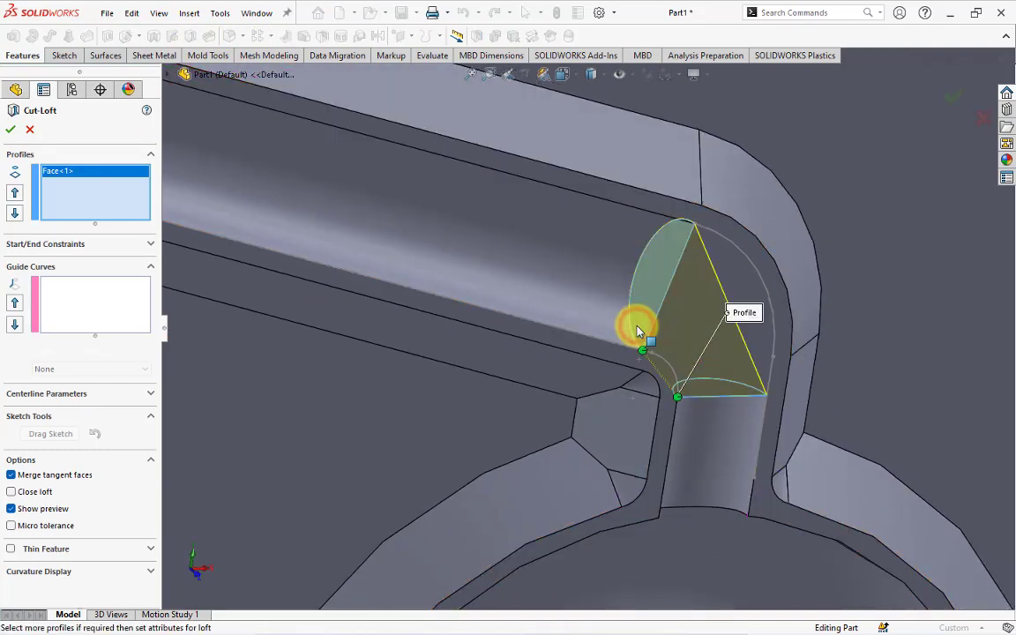
pyautogui.click(640, 331)
# - Add the inner arc and outer bend edges as two guide-curve groups, and accept Cut-Loft4
pyautogui.rightClick(95, 302)
pyautogui.click(145, 329)
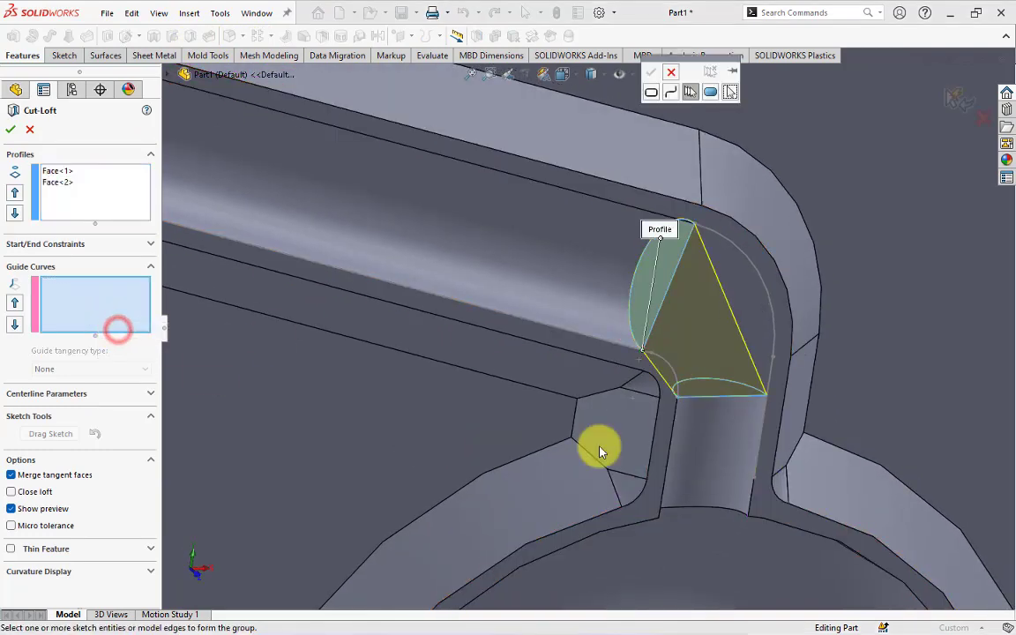
pyautogui.click(681, 397)
pyautogui.moveTo(681, 397); pyautogui.dragTo(668, 370, button='middle')
pyautogui.rightClick(558, 370)
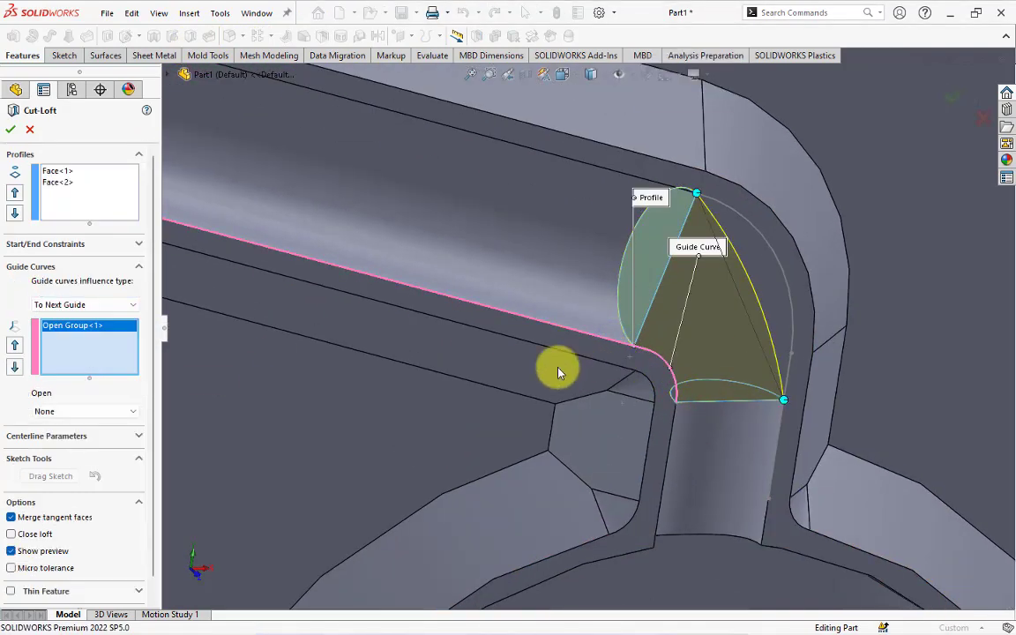
pyautogui.rightClick(109, 359)
pyautogui.click(133, 374)
pyautogui.click(792, 374)
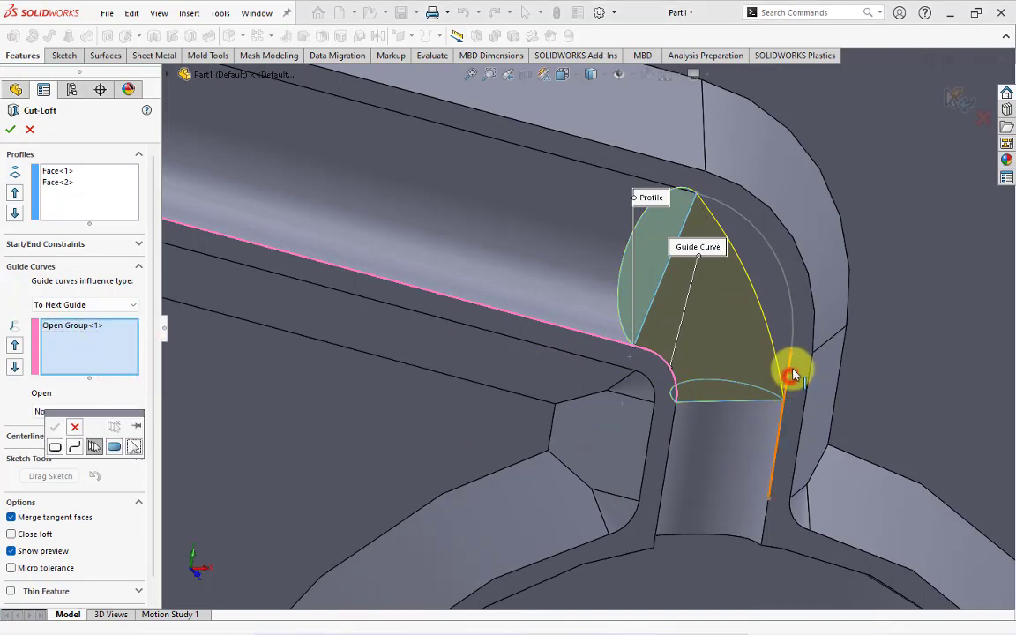
pyautogui.click(796, 346)
pyautogui.rightClick(794, 343)
pyautogui.moveTo(795, 342); pyautogui.dragTo(898, 254, button='middle')
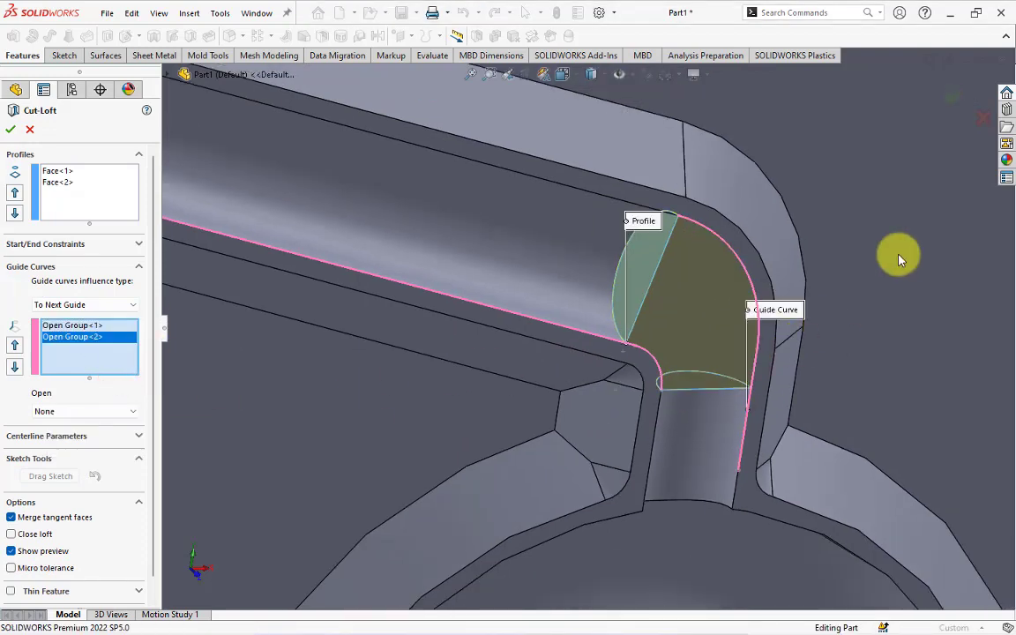
pyautogui.click(957, 96)
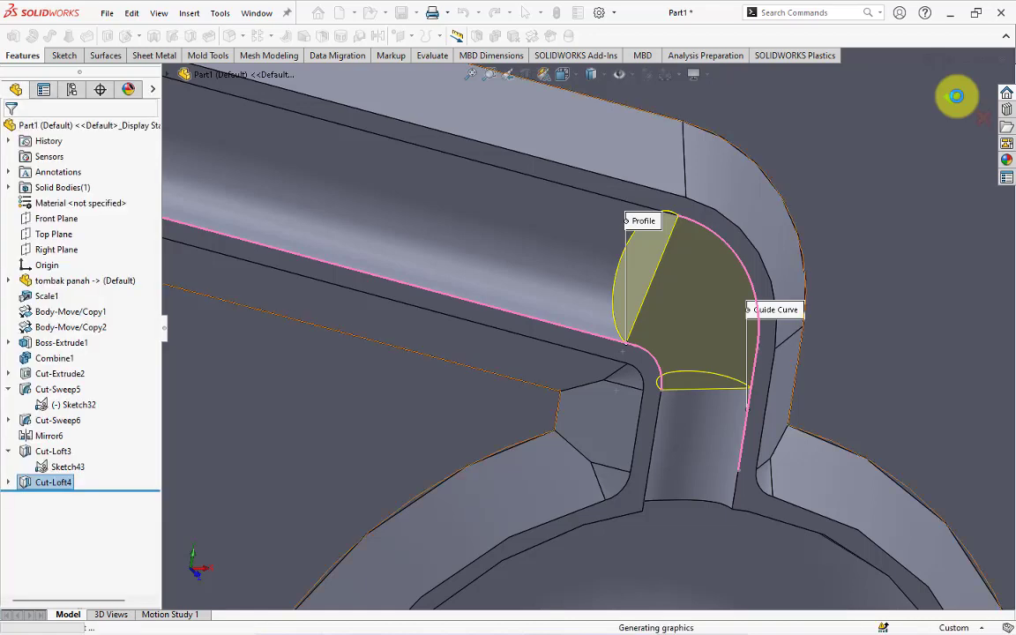
pyautogui.scroll(2, 885, 272)
# - Orbit and zoom around the mould block to inspect the new lofted cuts
pyautogui.moveTo(885, 273)
pyautogui.mouseDown(button='middle')
pyautogui.moveTo(782, 345)
pyautogui.moveTo(470, 406)
pyautogui.mouseUp(button='middle')
pyautogui.scroll(-3, 669, 404)
pyautogui.click(668, 404)
pyautogui.scroll(3, 738, 356)
pyautogui.scroll(-3, 302, 346)
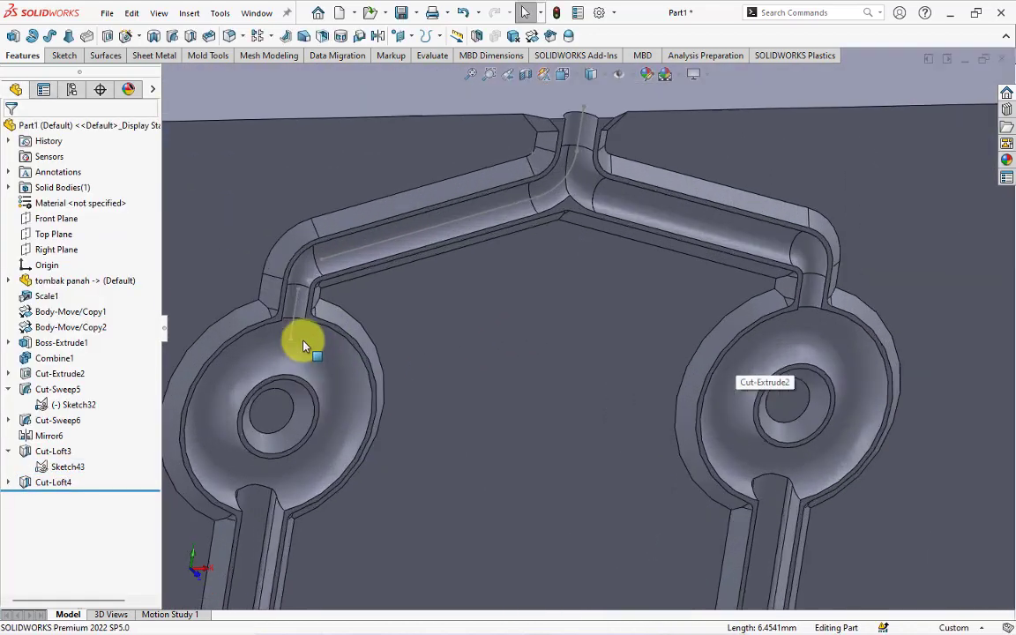
pyautogui.click(292, 328)
pyautogui.scroll(3, 529, 300)
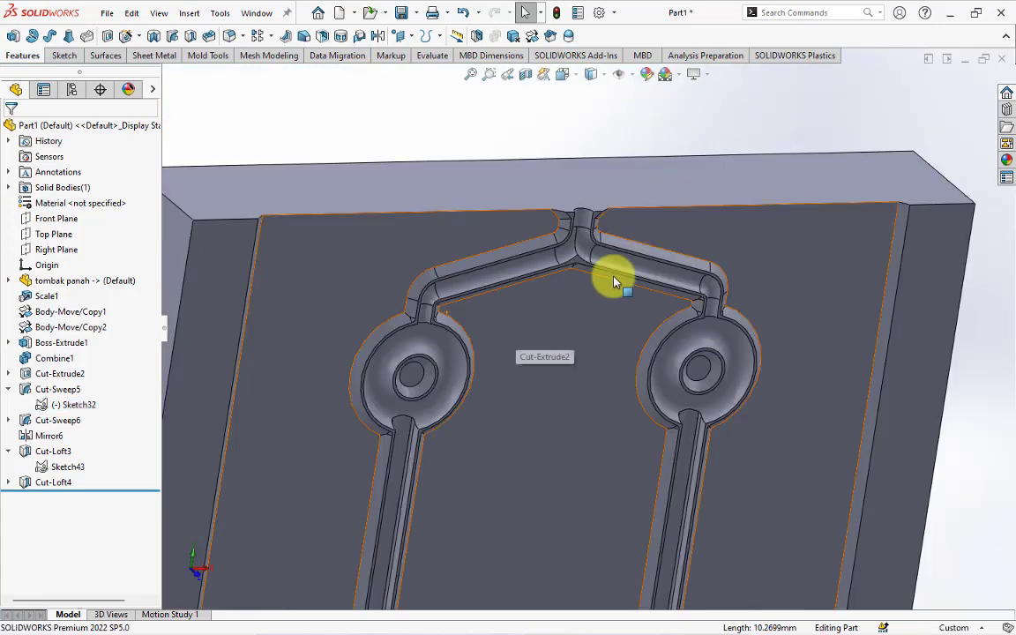
pyautogui.moveTo(610, 277)
pyautogui.mouseDown(button='middle')
pyautogui.moveTo(580, 302)
pyautogui.moveTo(593, 263)
pyautogui.mouseUp(button='middle')
pyautogui.scroll(-3, 593, 263)
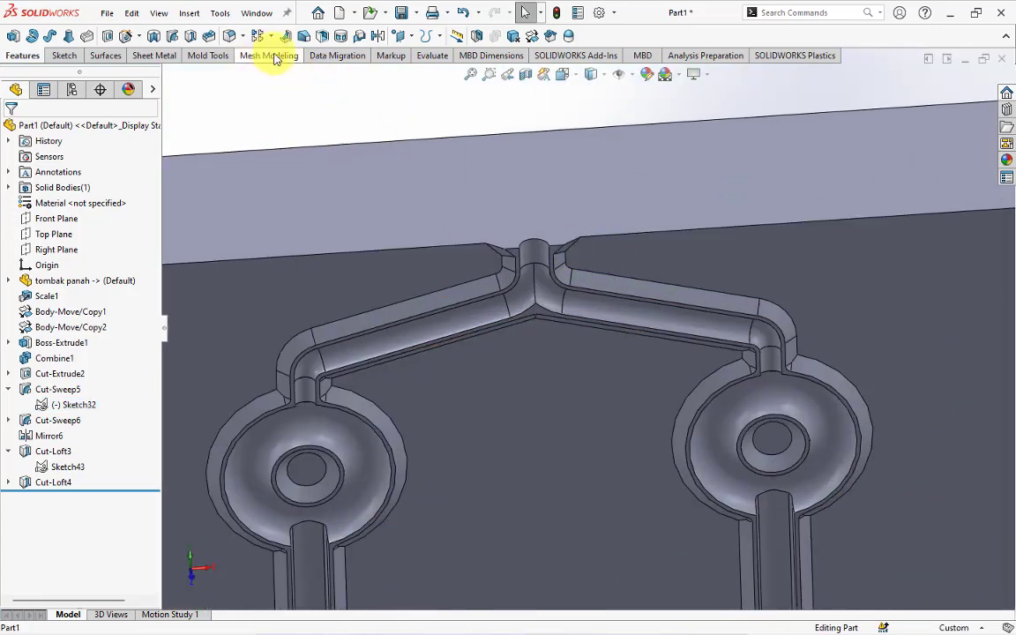
# - Chamfer the sprue's top edge 2.50 mm × 45° and view the whole mould plate
pyautogui.click(247, 88)
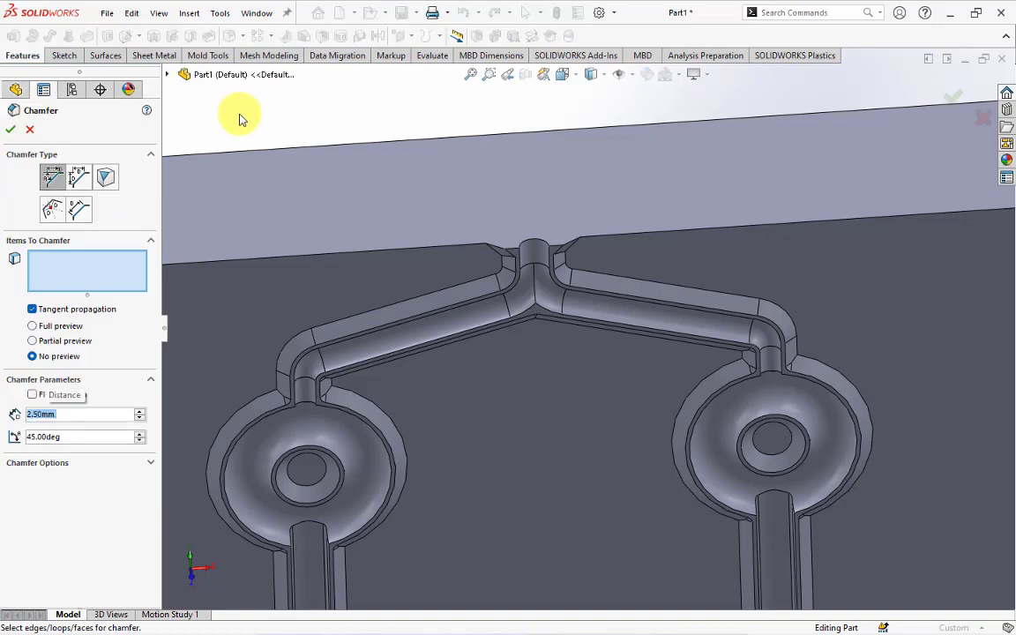
pyautogui.click(527, 241)
pyautogui.scroll(-2, 521, 256)
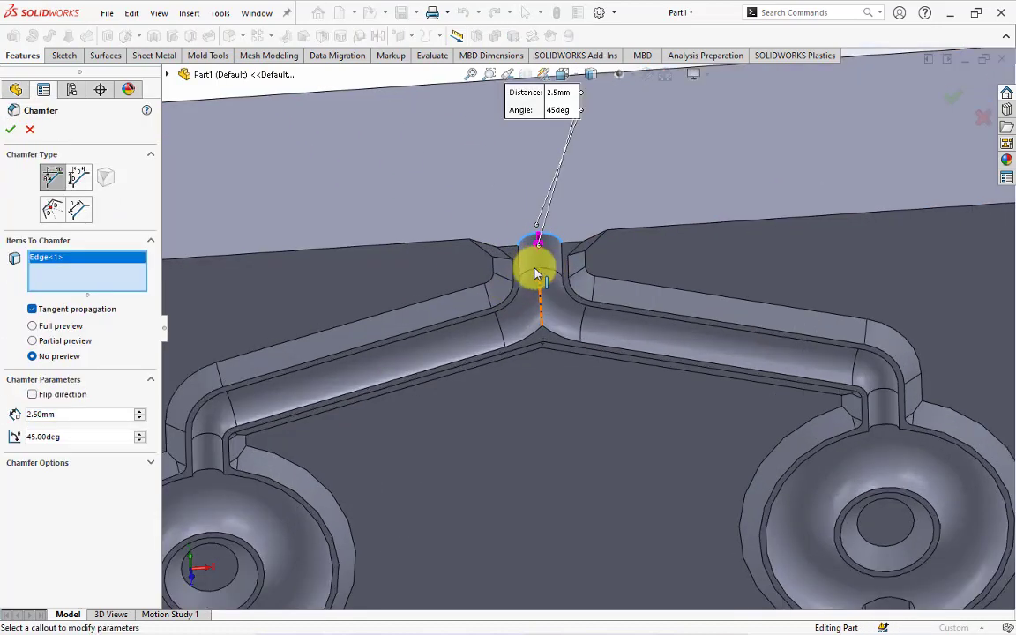
pyautogui.scroll(-2, 536, 274)
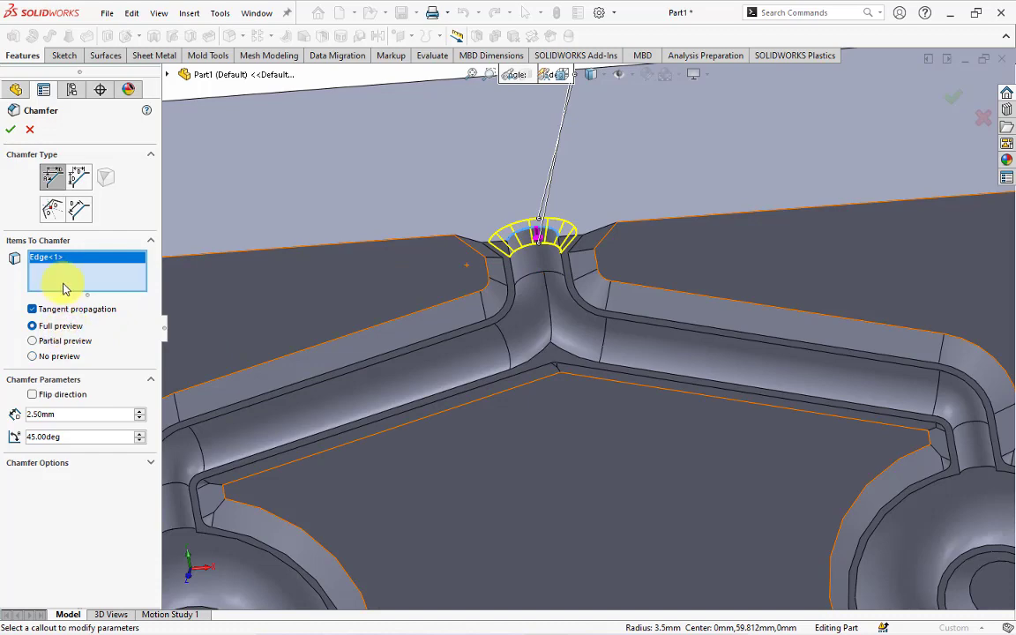
pyautogui.moveTo(415, 256)
pyautogui.mouseDown(button='middle')
pyautogui.moveTo(448, 223)
pyautogui.moveTo(525, 242)
pyautogui.moveTo(514, 245)
pyautogui.mouseUp(button='middle')
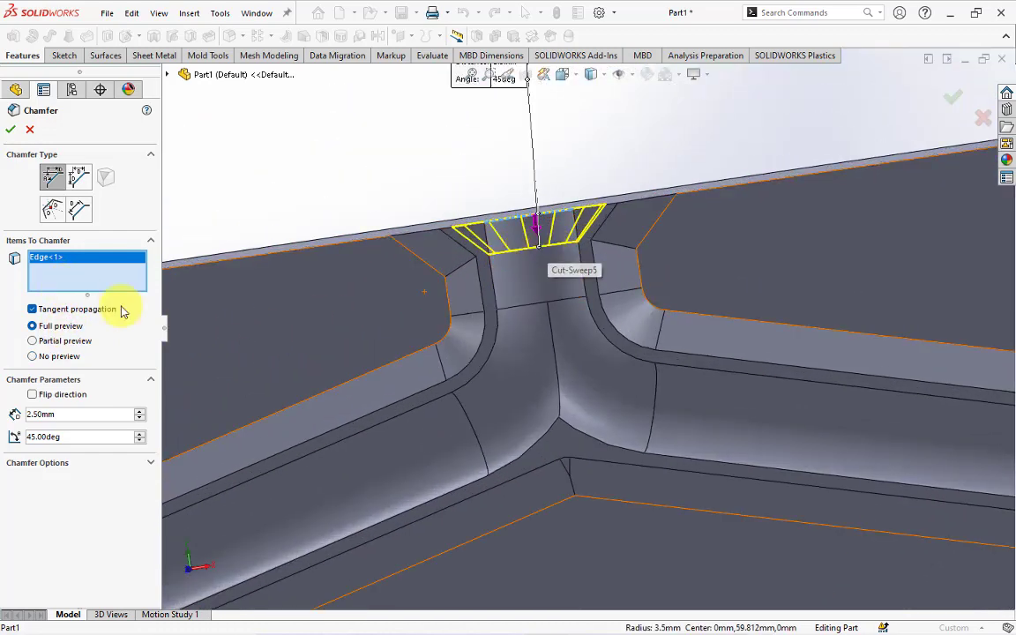
pyautogui.click(12, 133)
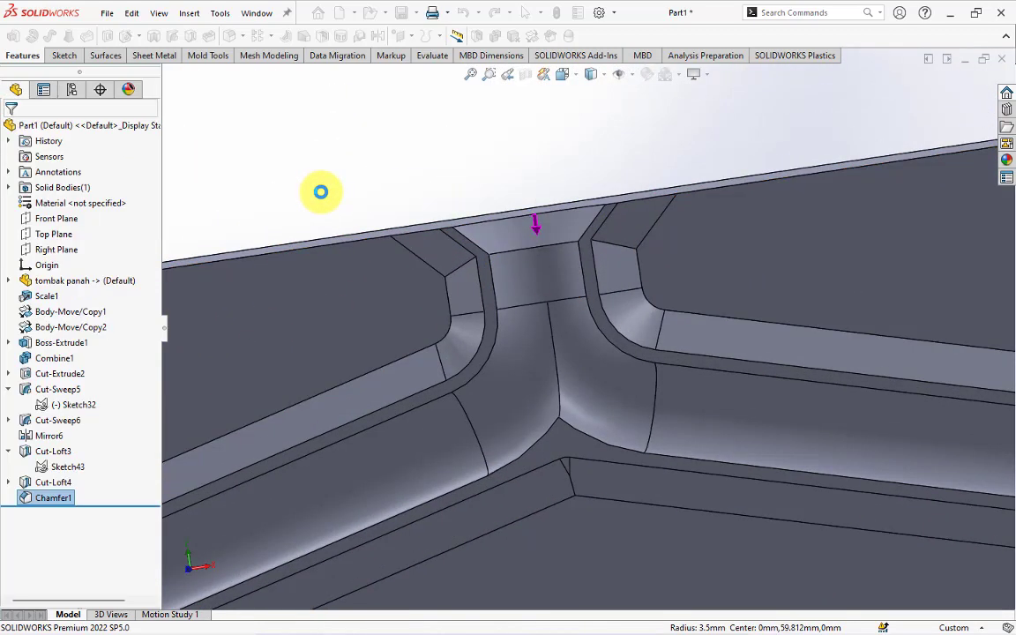
pyautogui.scroll(2, 420, 234)
pyautogui.scroll(3, 420, 234)
pyautogui.scroll(1, 524, 311)
pyautogui.moveTo(524, 310)
pyautogui.mouseDown(button='middle')
pyautogui.moveTo(476, 370)
pyautogui.moveTo(644, 544)
pyautogui.mouseUp(button='middle')
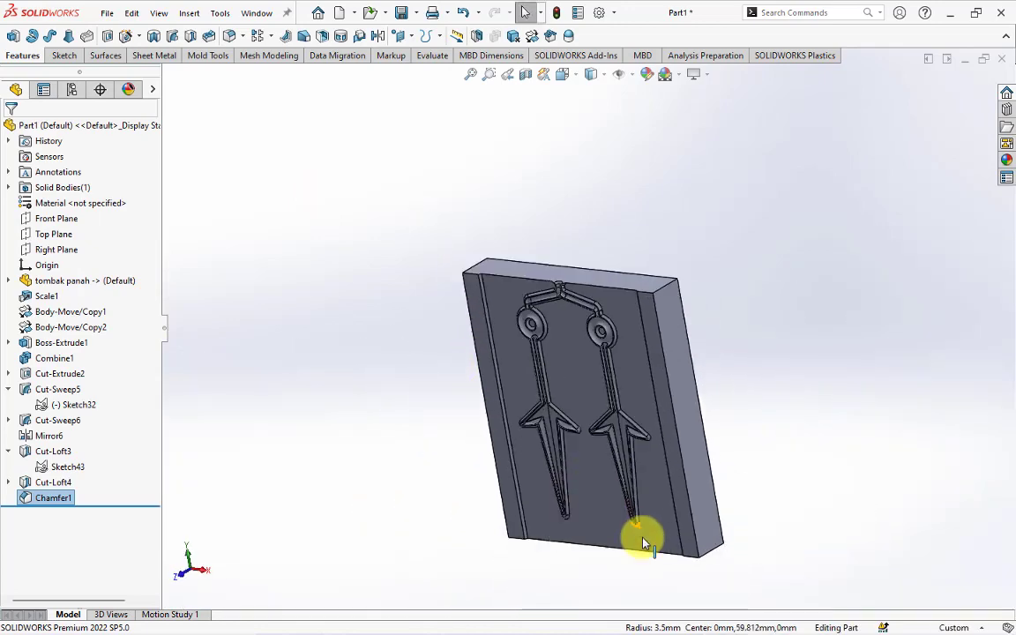
# - Mirror the mould block body about the Front Plane to create Mirror7
pyautogui.click(56, 218)
pyautogui.click(377, 40)
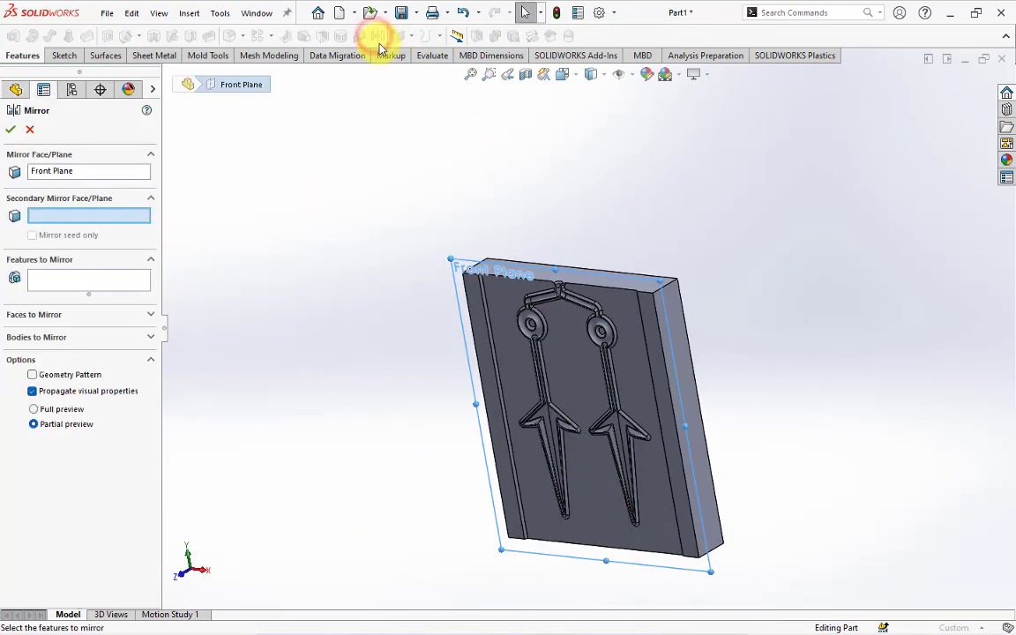
pyautogui.click(97, 333)
pyautogui.click(697, 464)
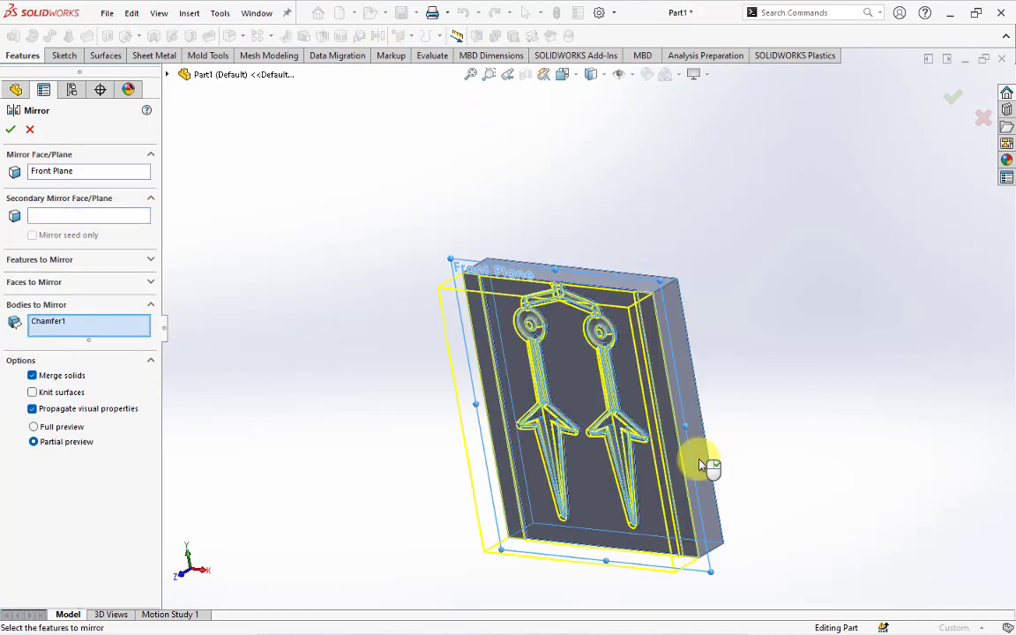
pyautogui.click(10, 130)
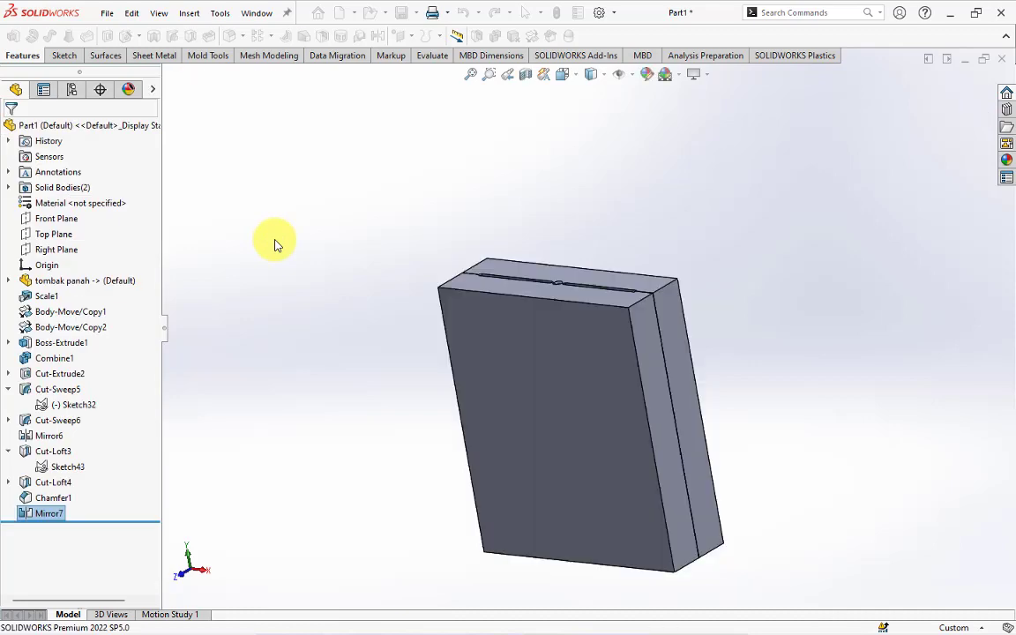
# - Temporarily hide the front mould half to inspect the cavity, then show the model as wireframe
pyautogui.moveTo(276, 256)
pyautogui.mouseDown(button='middle')
pyautogui.moveTo(341, 364)
pyautogui.moveTo(472, 322)
pyautogui.moveTo(554, 386)
pyautogui.moveTo(374, 356)
pyautogui.moveTo(249, 353)
pyautogui.moveTo(416, 440)
pyautogui.mouseUp(button='middle')
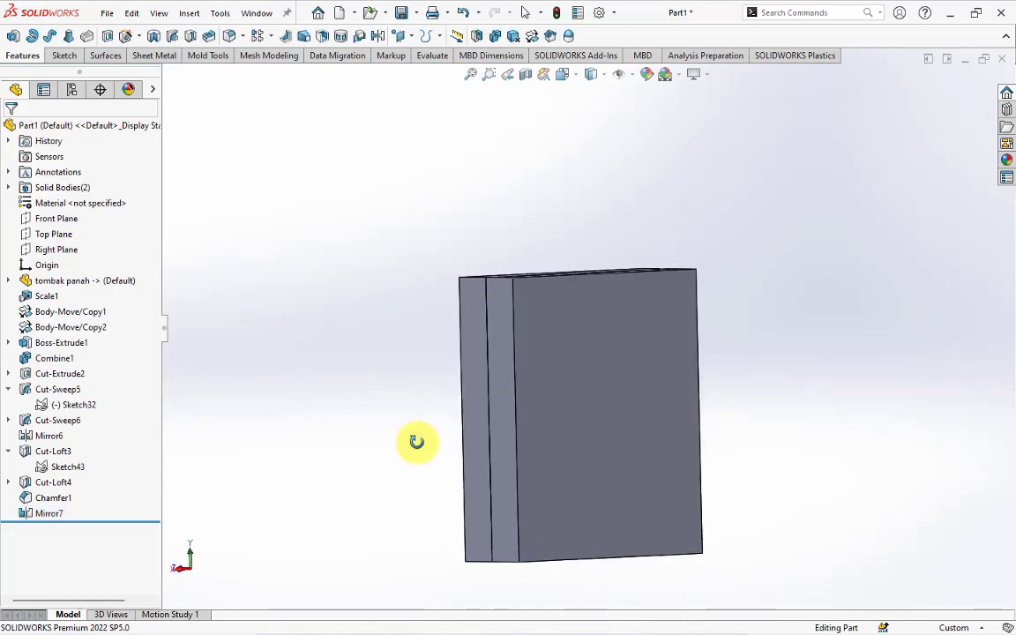
pyautogui.click(651, 470)
pyautogui.click(730, 427)
pyautogui.scroll(-2, 670, 511)
pyautogui.scroll(2, 609, 353)
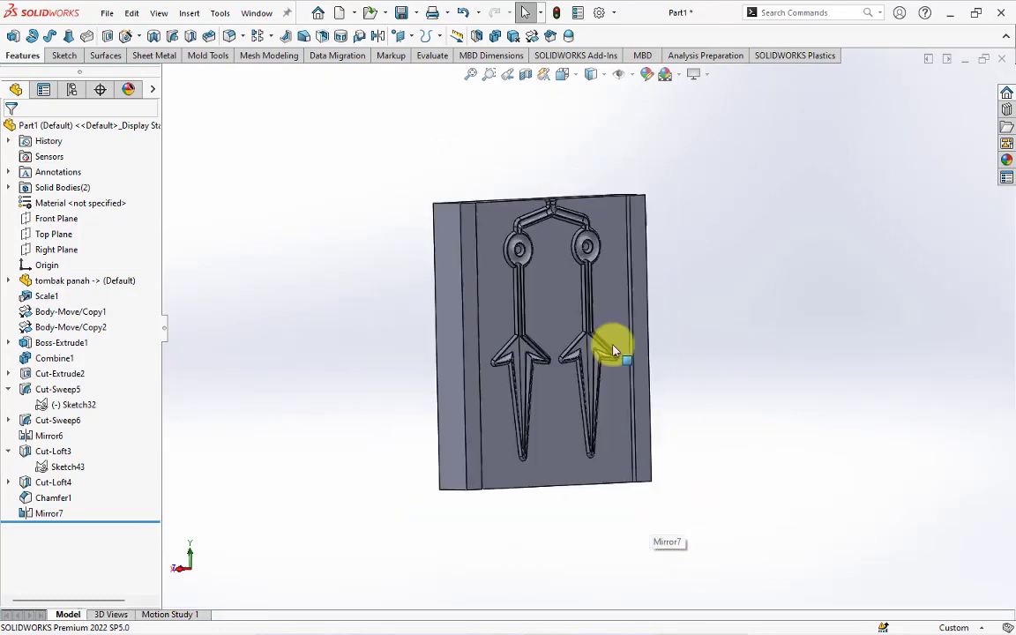
pyautogui.click(465, 12)
pyautogui.moveTo(394, 302)
pyautogui.mouseDown(button='middle')
pyautogui.moveTo(540, 285)
pyautogui.moveTo(584, 337)
pyautogui.mouseUp(button='middle')
pyautogui.click(592, 175)
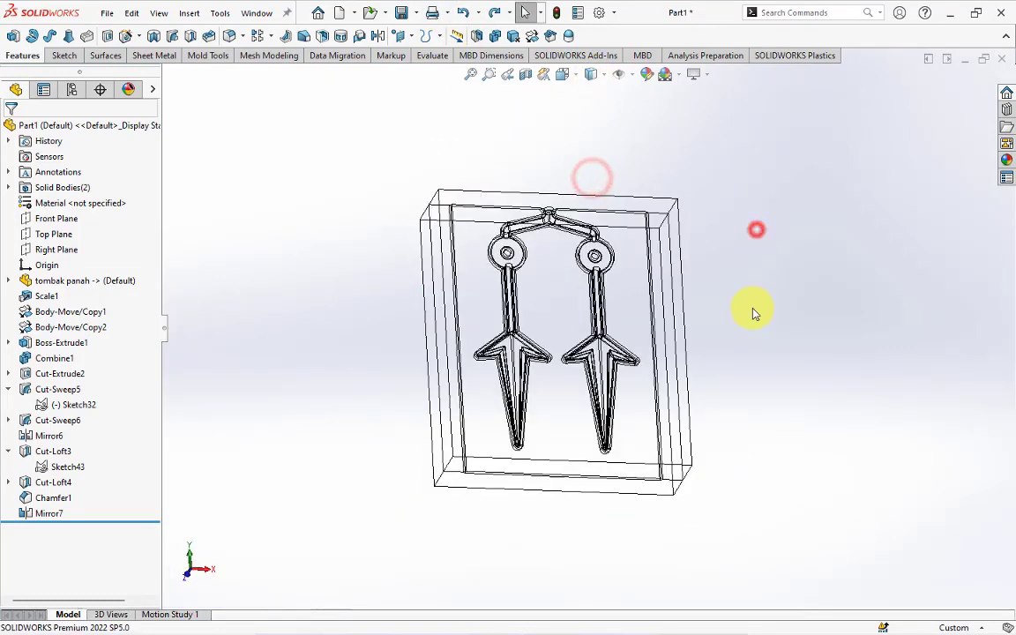